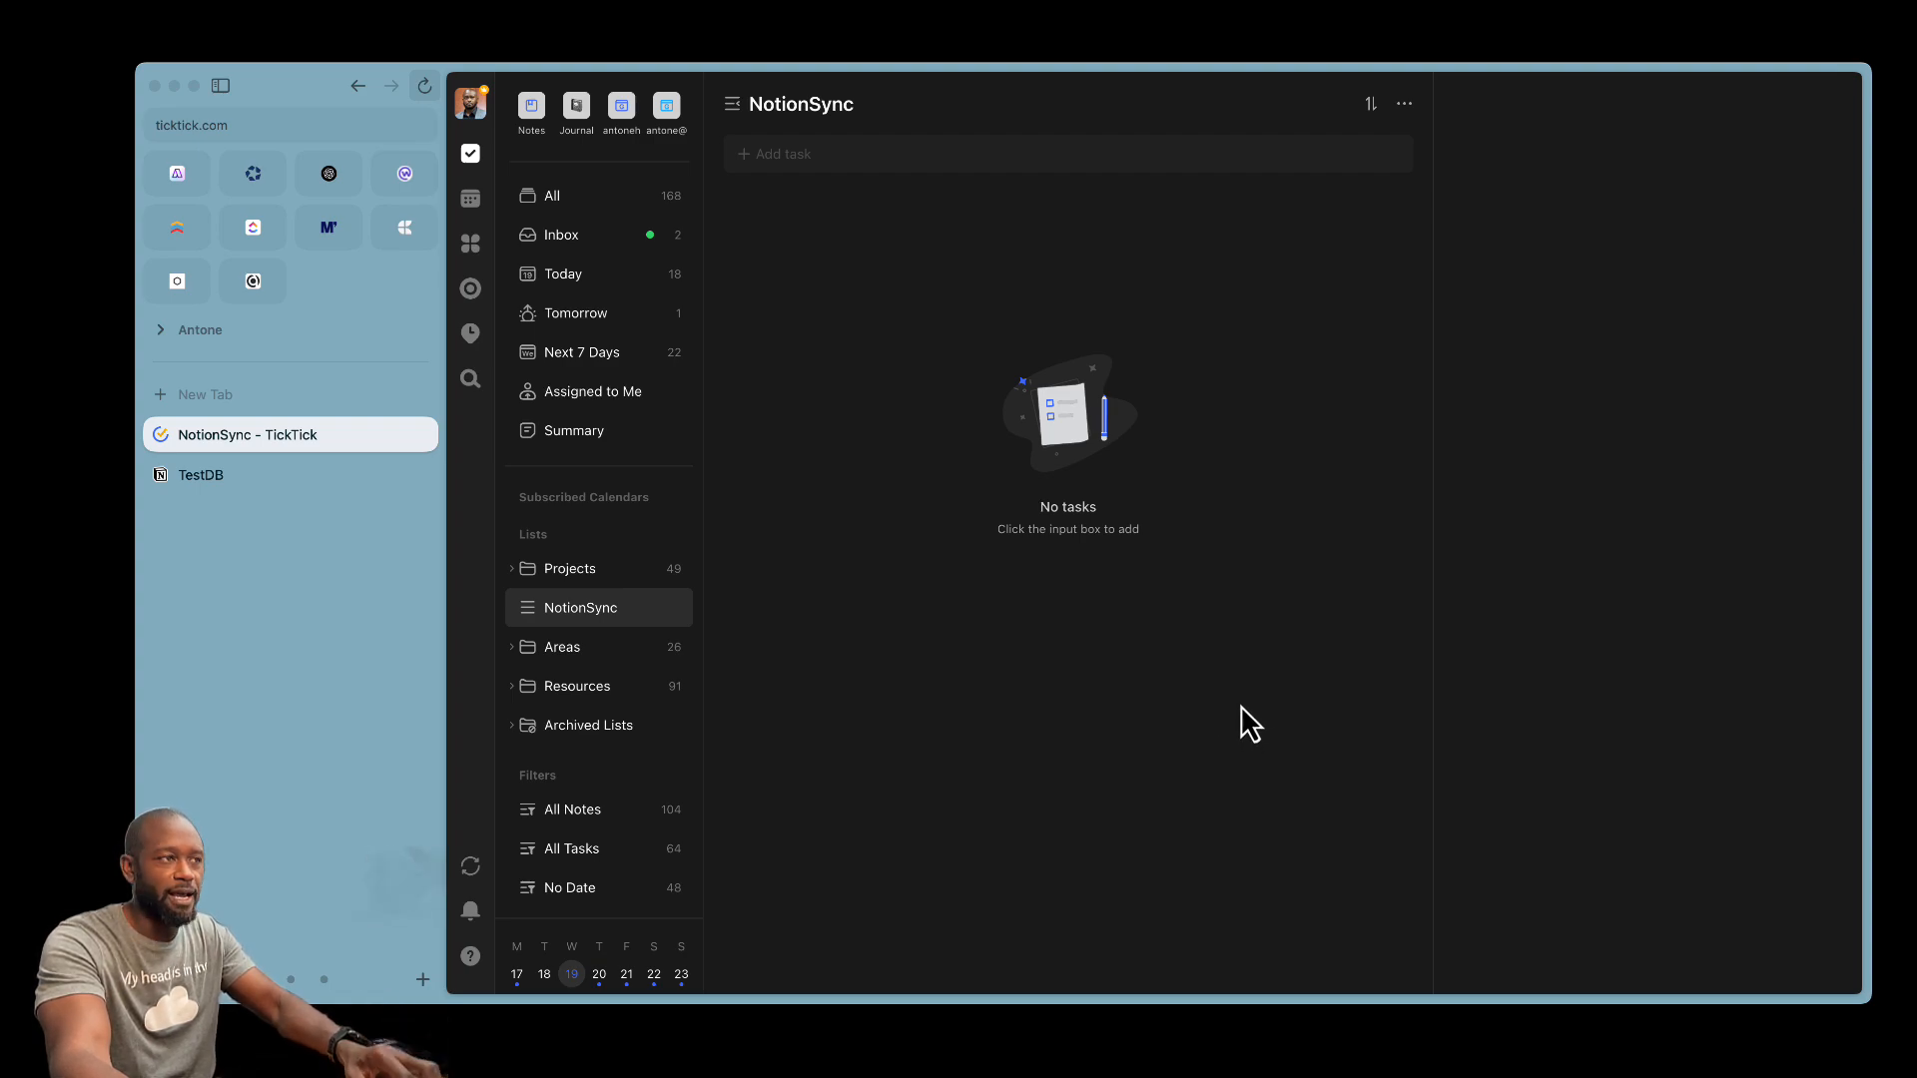
# - Switch to the TestDB table in Notion and add two new pages named "Task 1" and "Task 2"
pyautogui.click(244, 471)
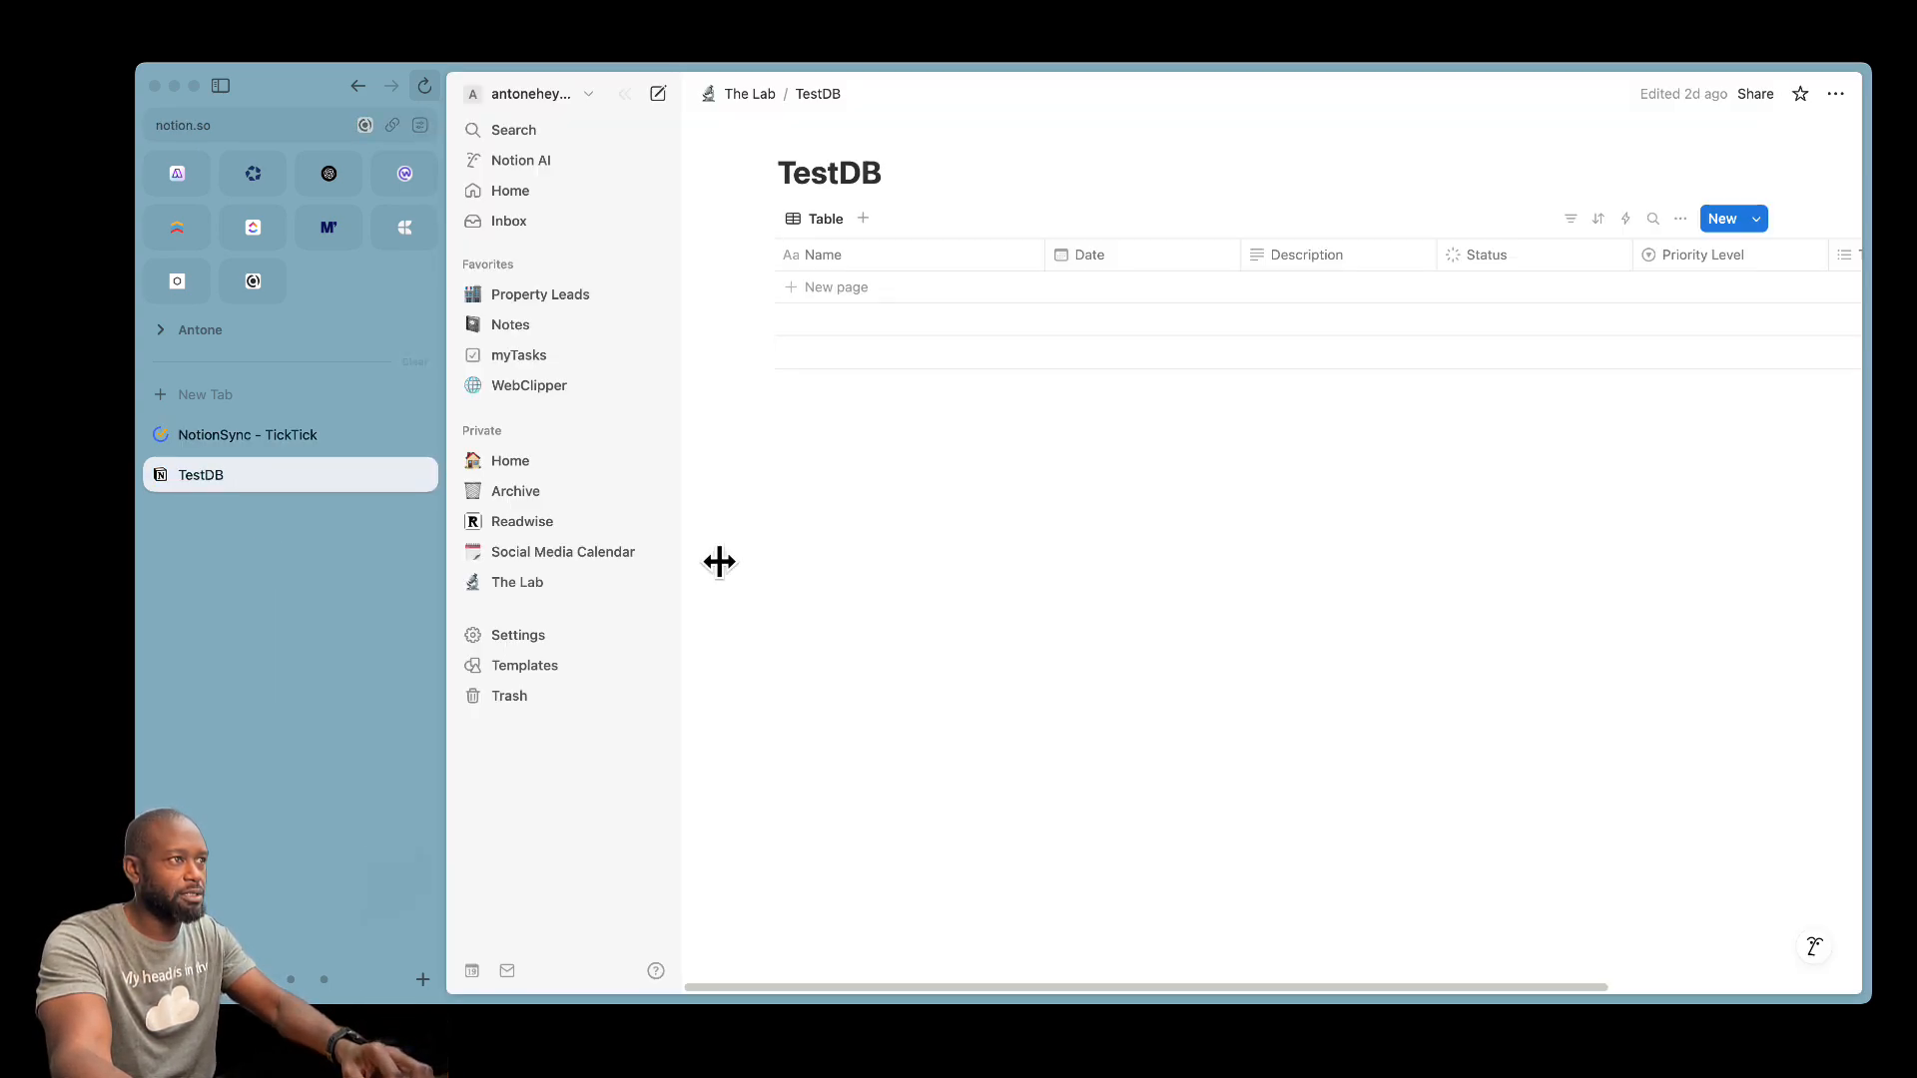
pyautogui.click(862, 290)
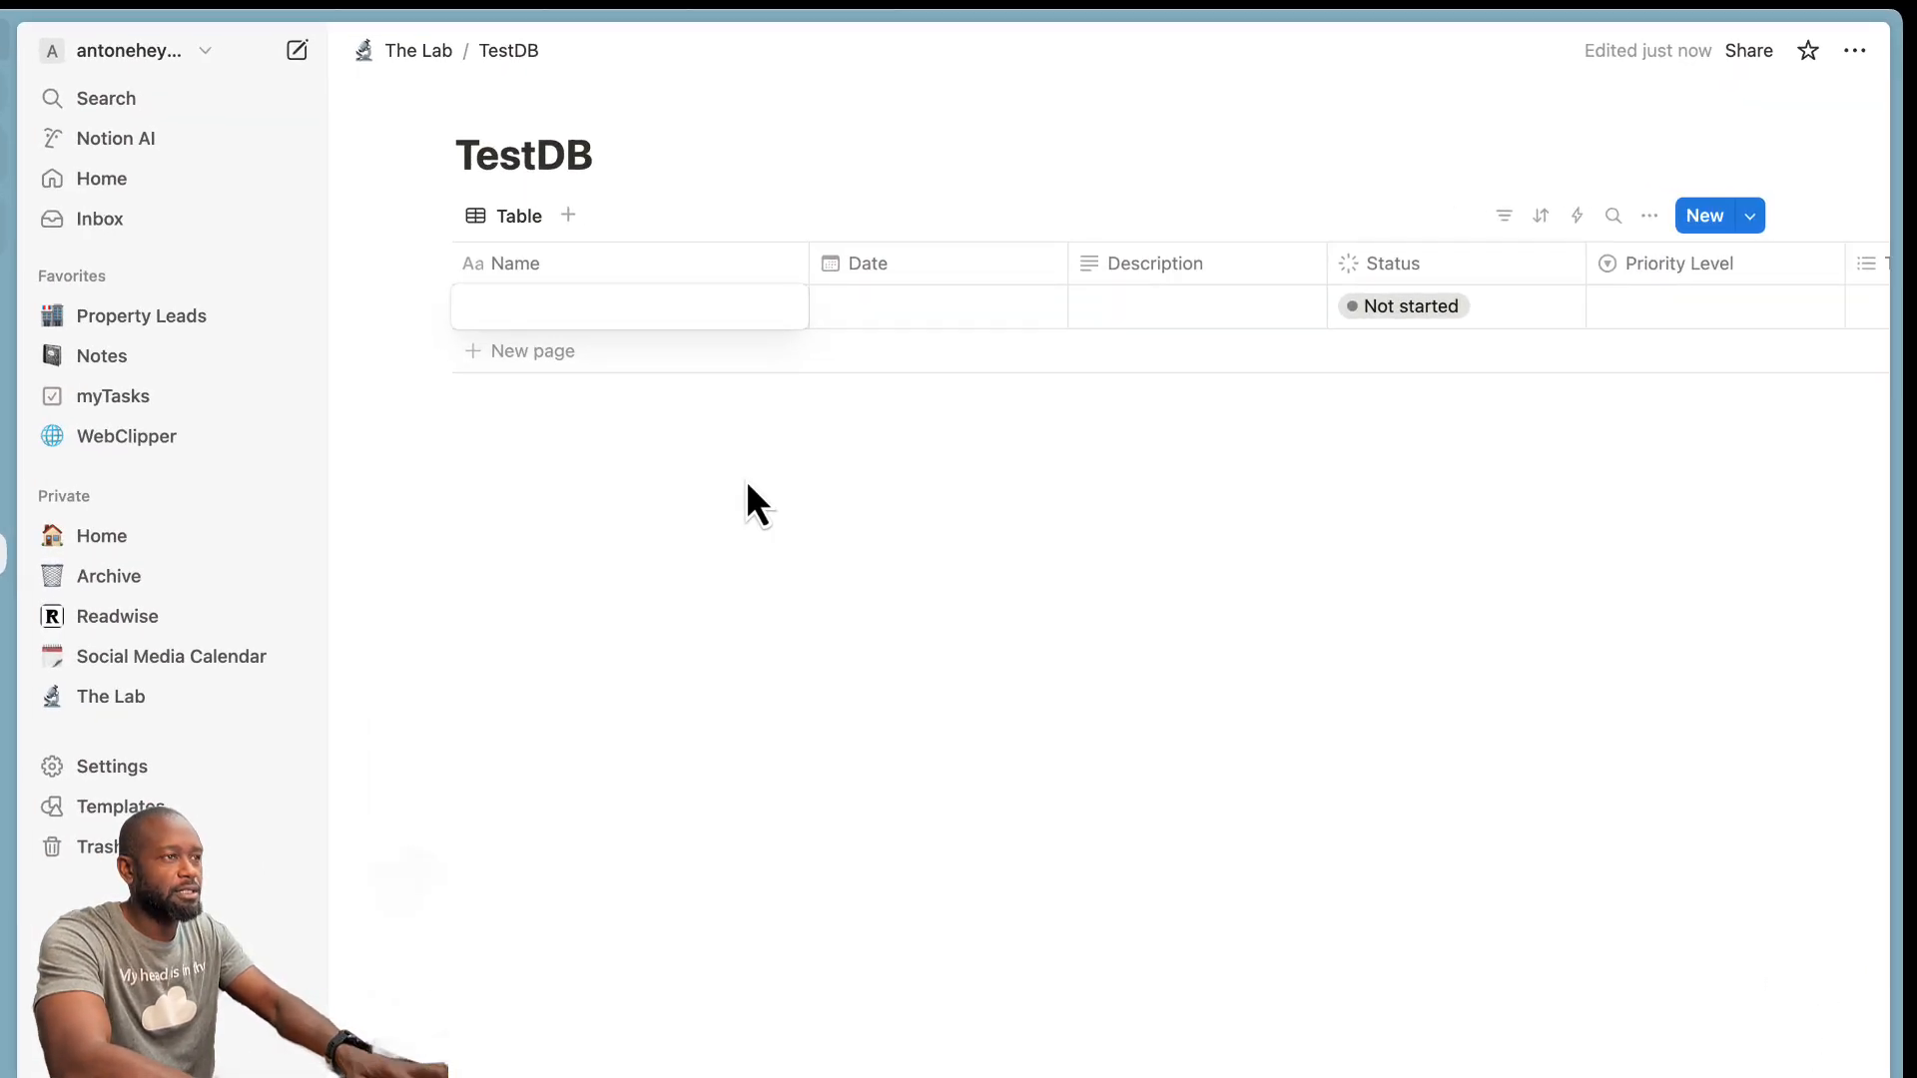
pyautogui.write('Task 1')
pyautogui.press('Escape')
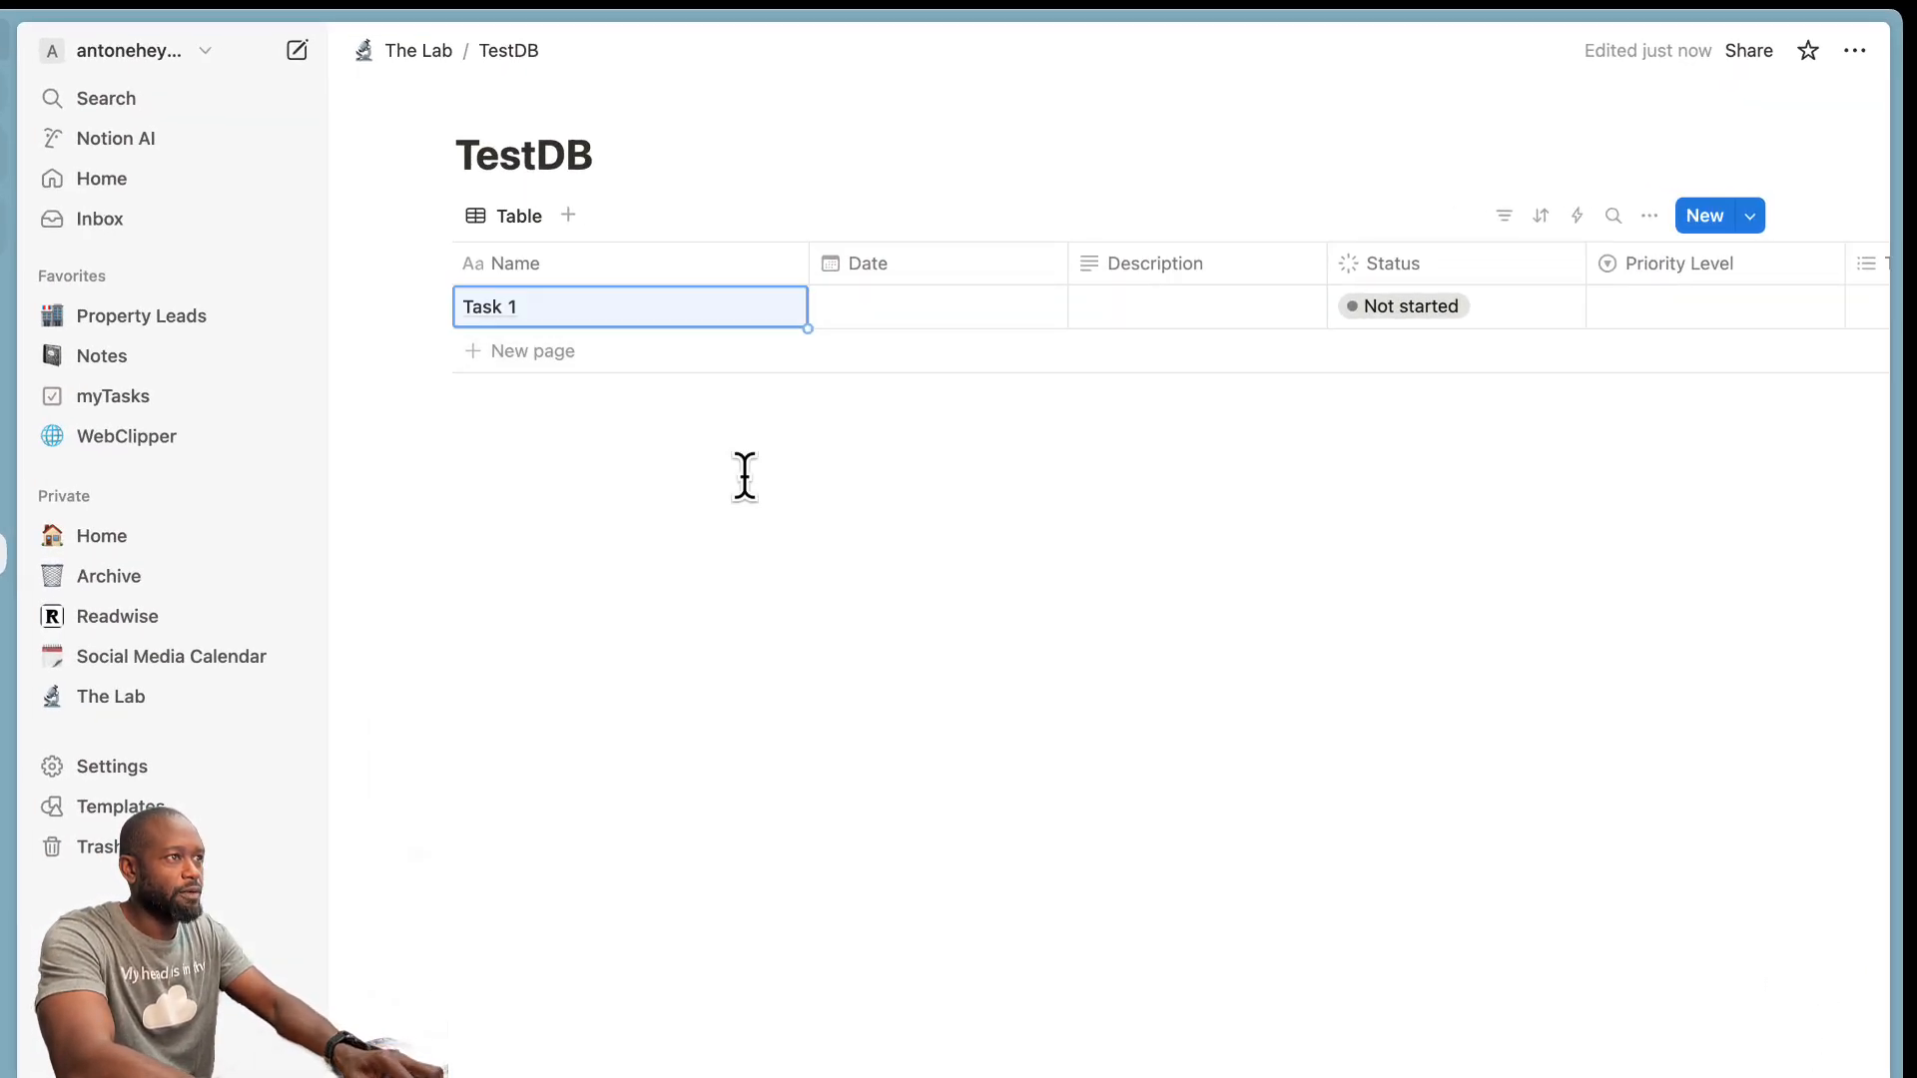
pyautogui.click(588, 352)
pyautogui.write('Task')
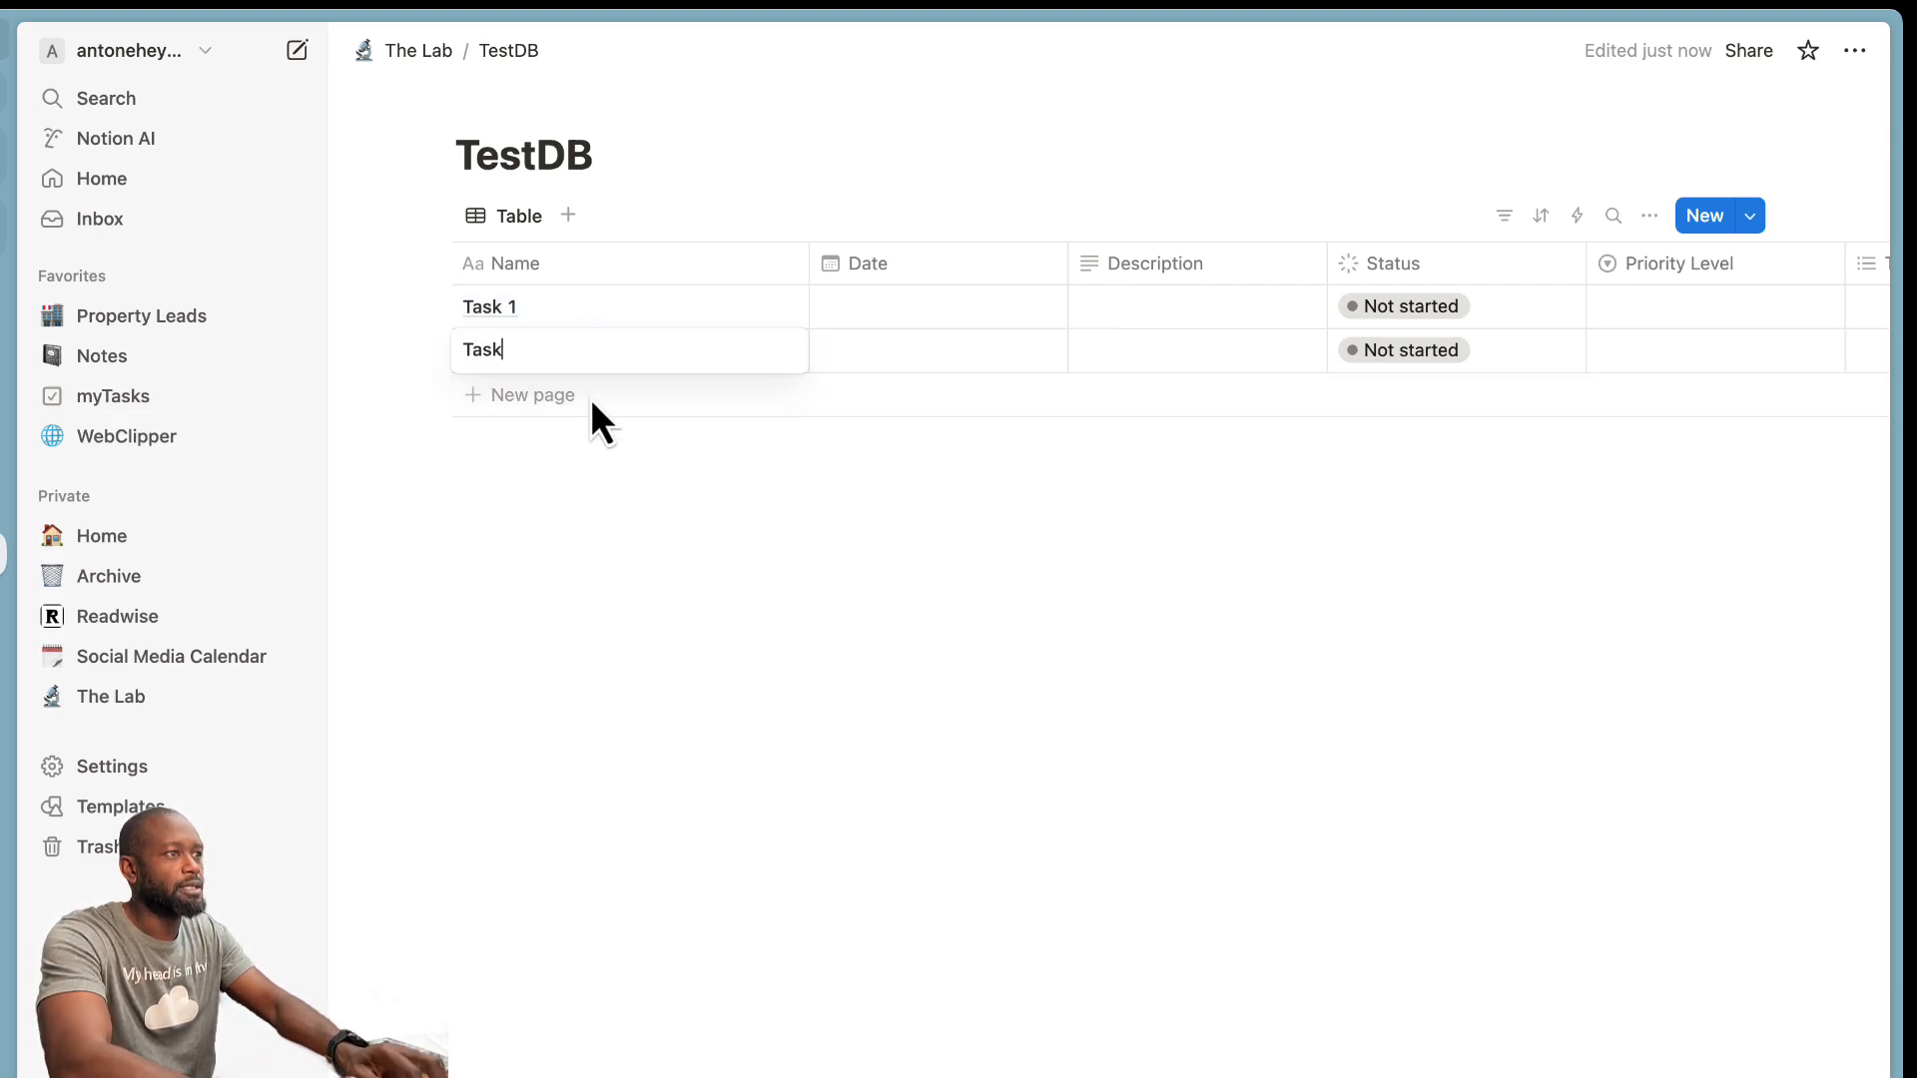
pyautogui.write(' 2')
pyautogui.press('Escape')
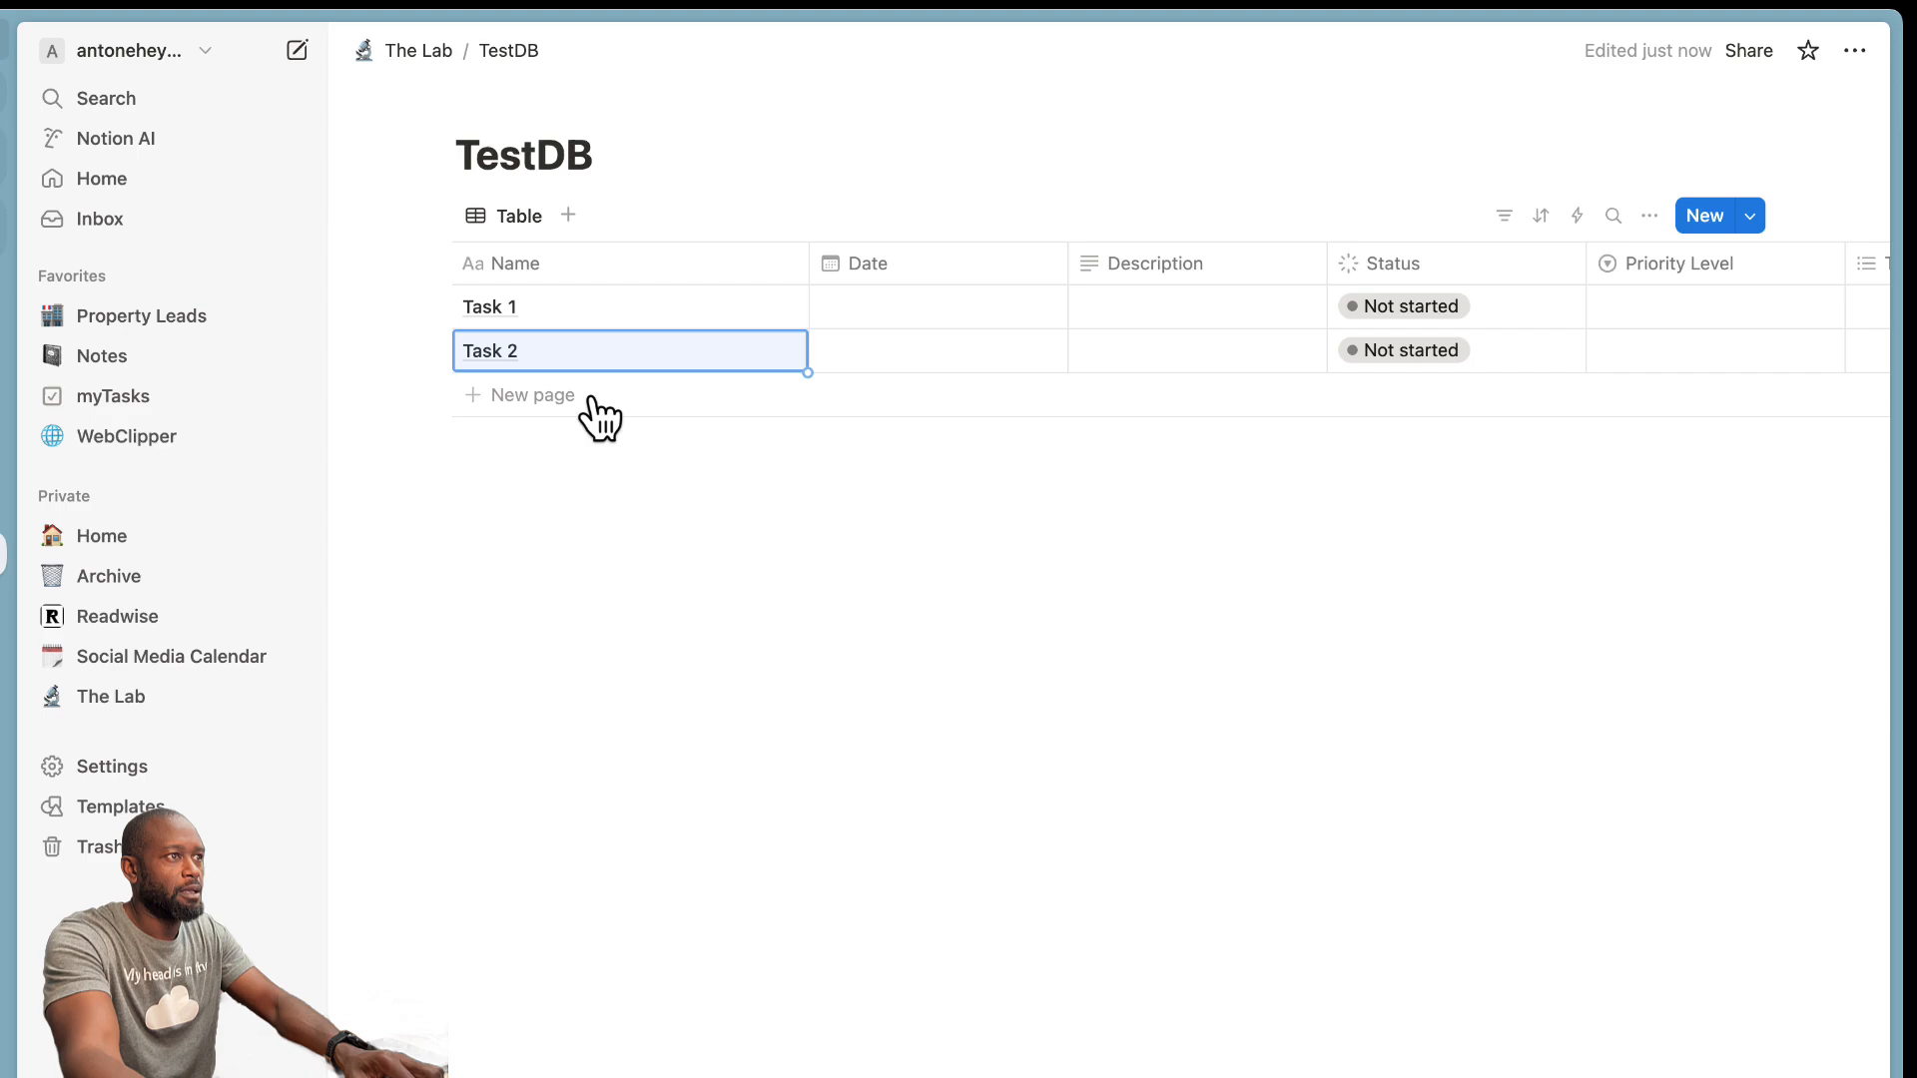
# - Switch to TickTick and sync the NotionSync list with Notion
pyautogui.click(625, 609)
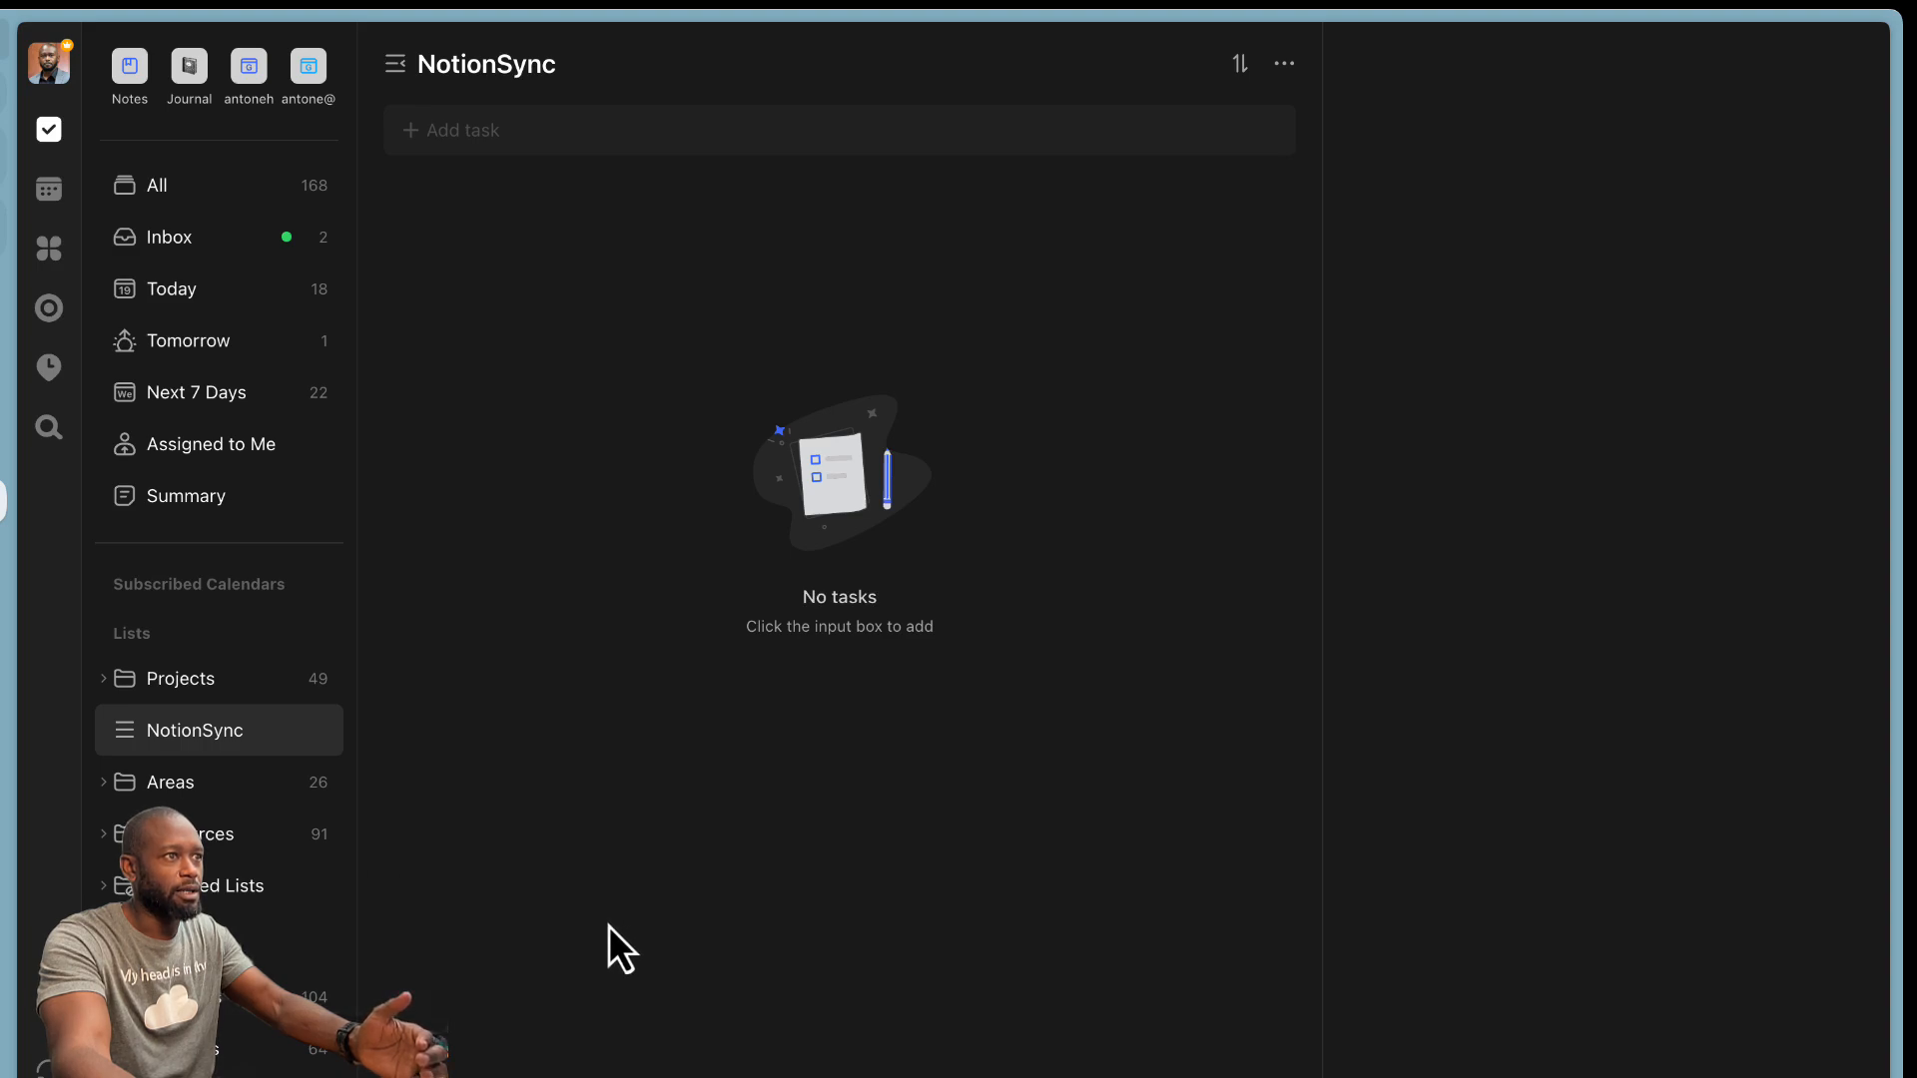
pyautogui.click(1285, 65)
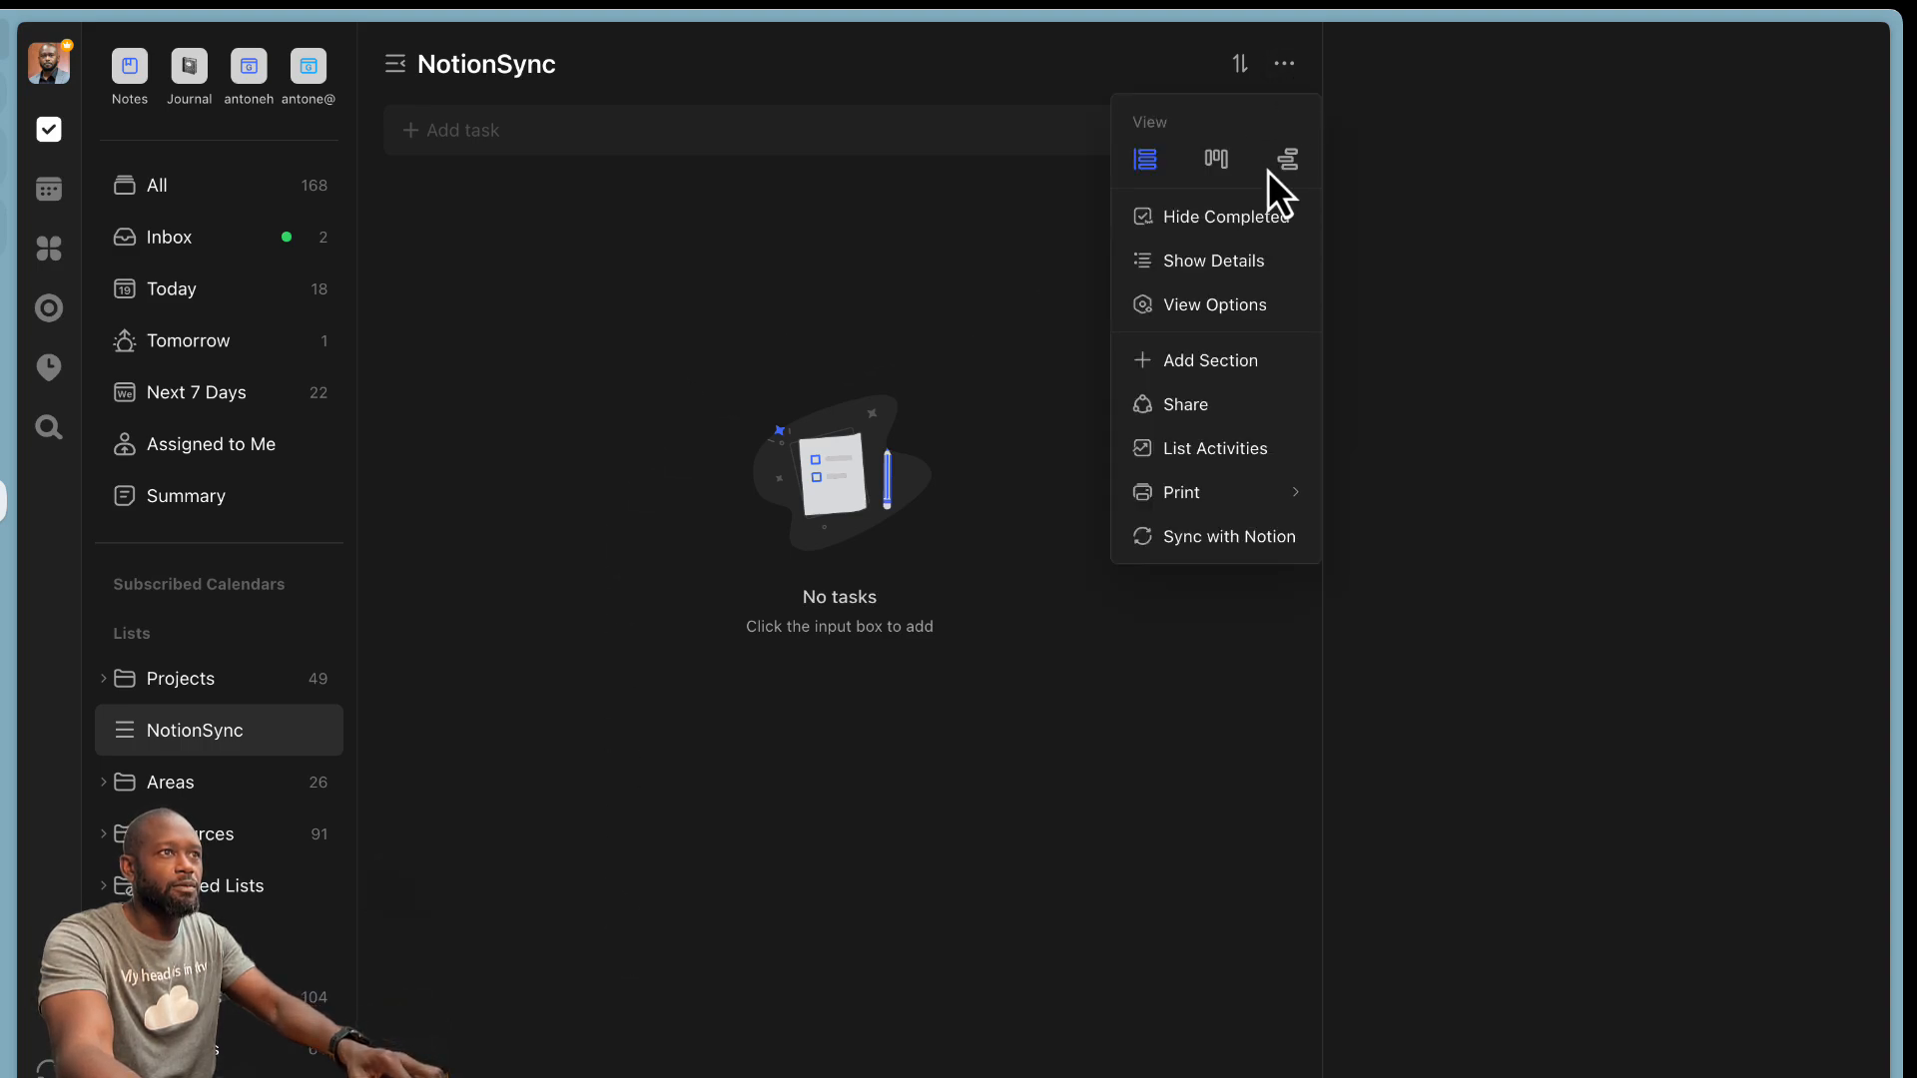
pyautogui.click(1250, 539)
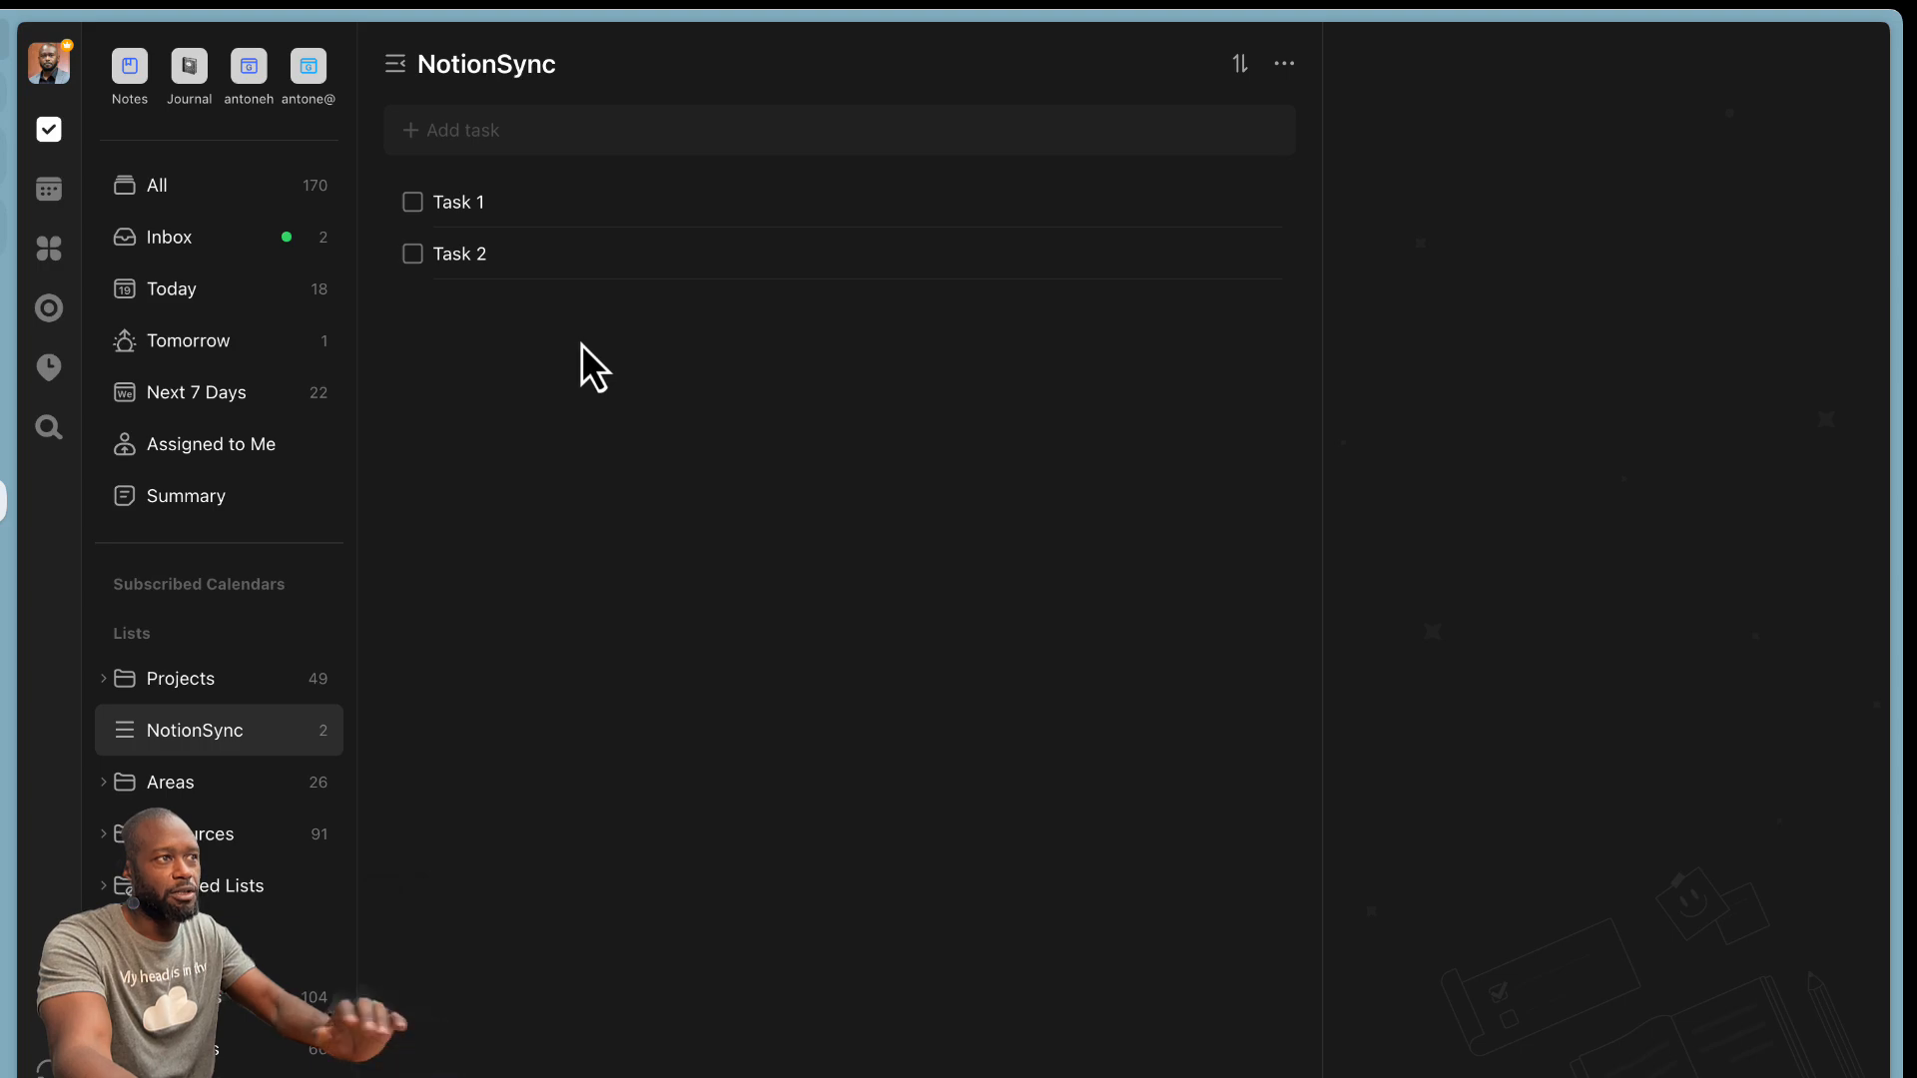
# - Set the due date of Task 1 in the NotionSync list to March 19, 2025
pyautogui.click(698, 212)
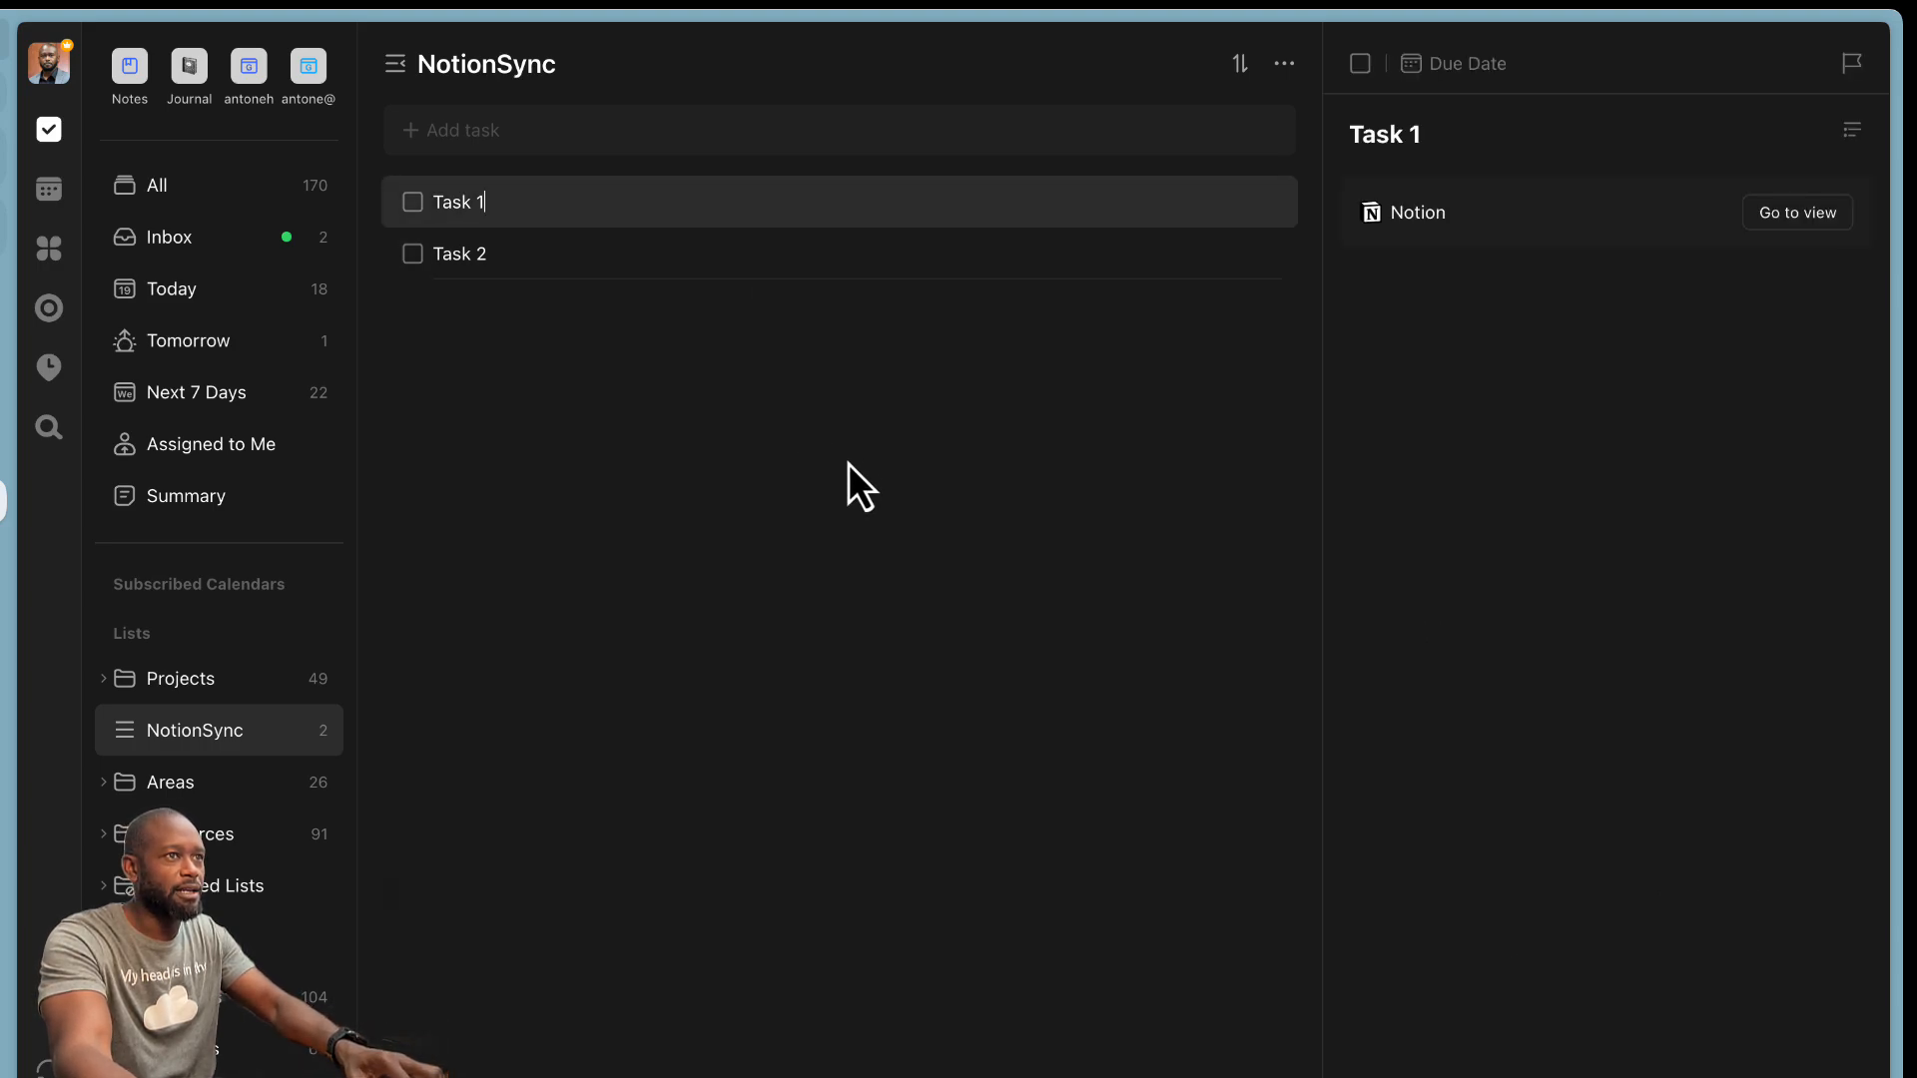
pyautogui.click(1465, 66)
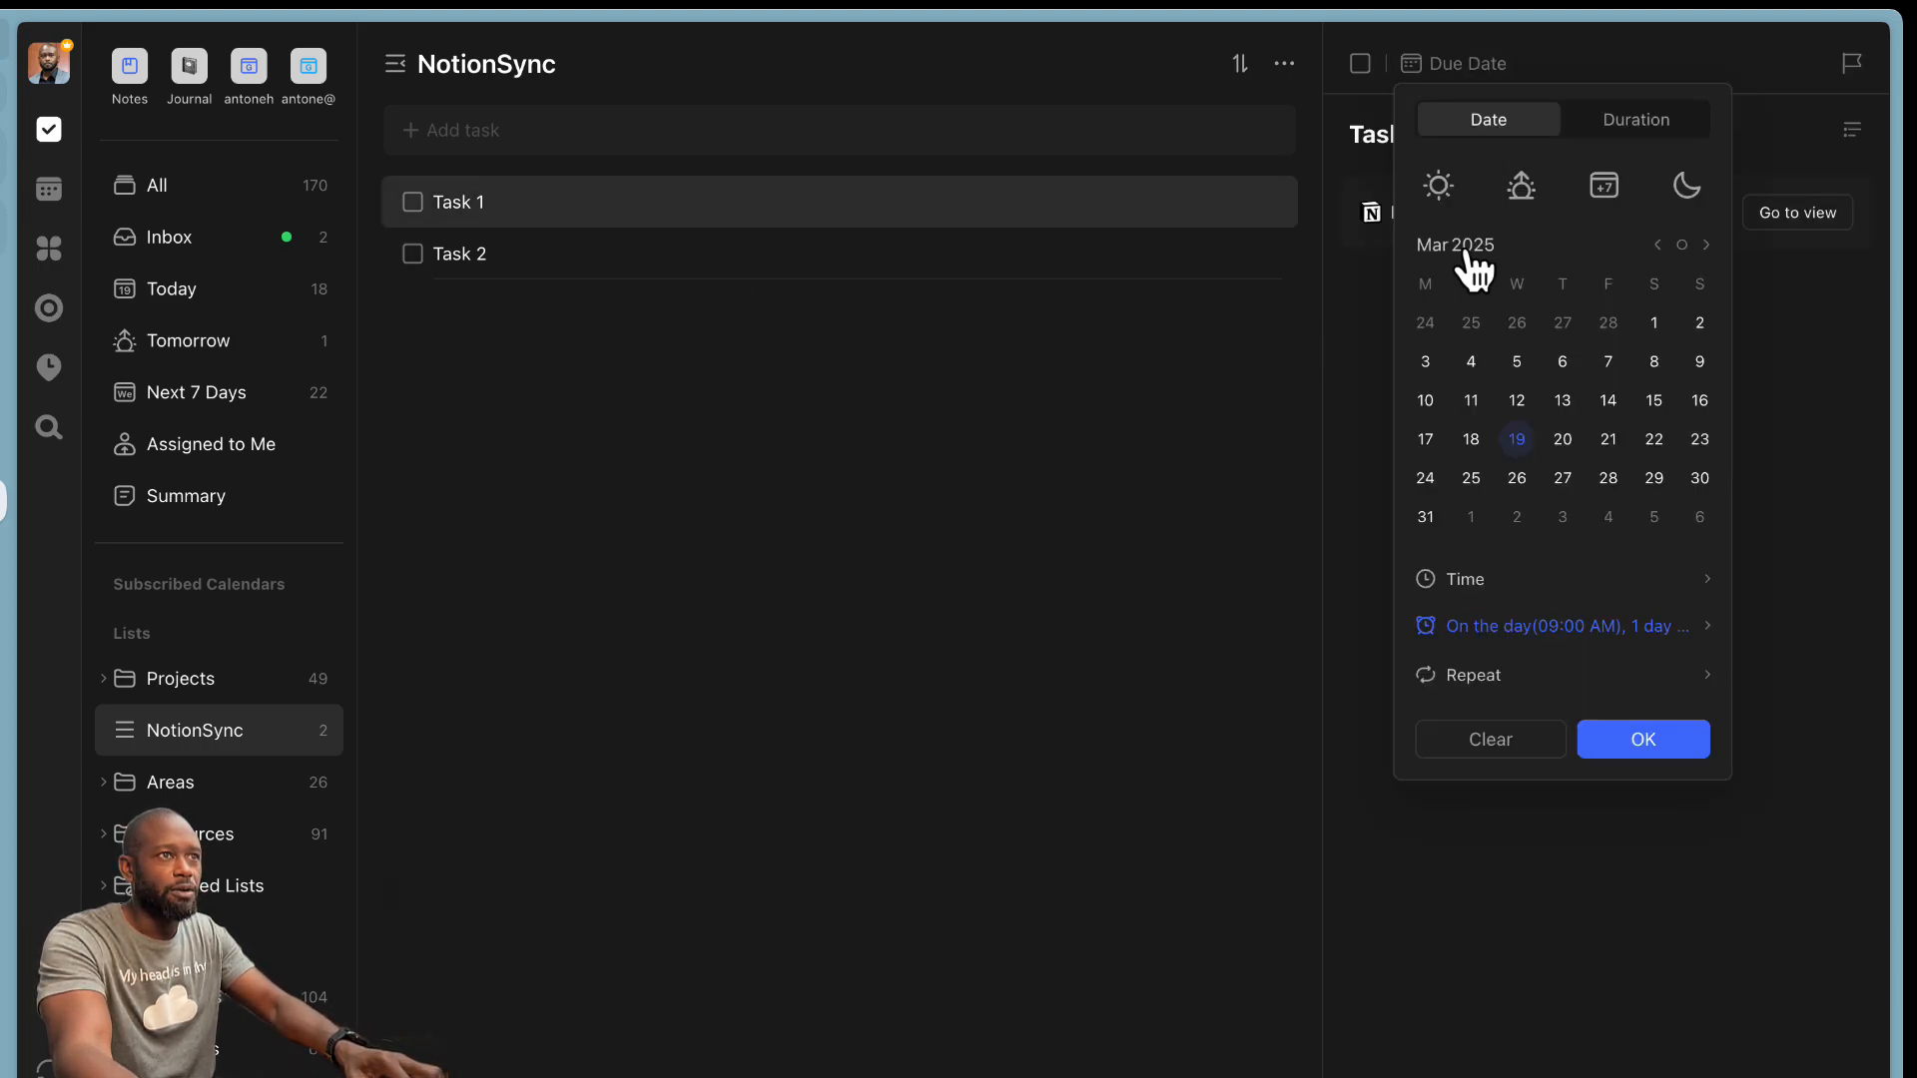
pyautogui.click(1518, 442)
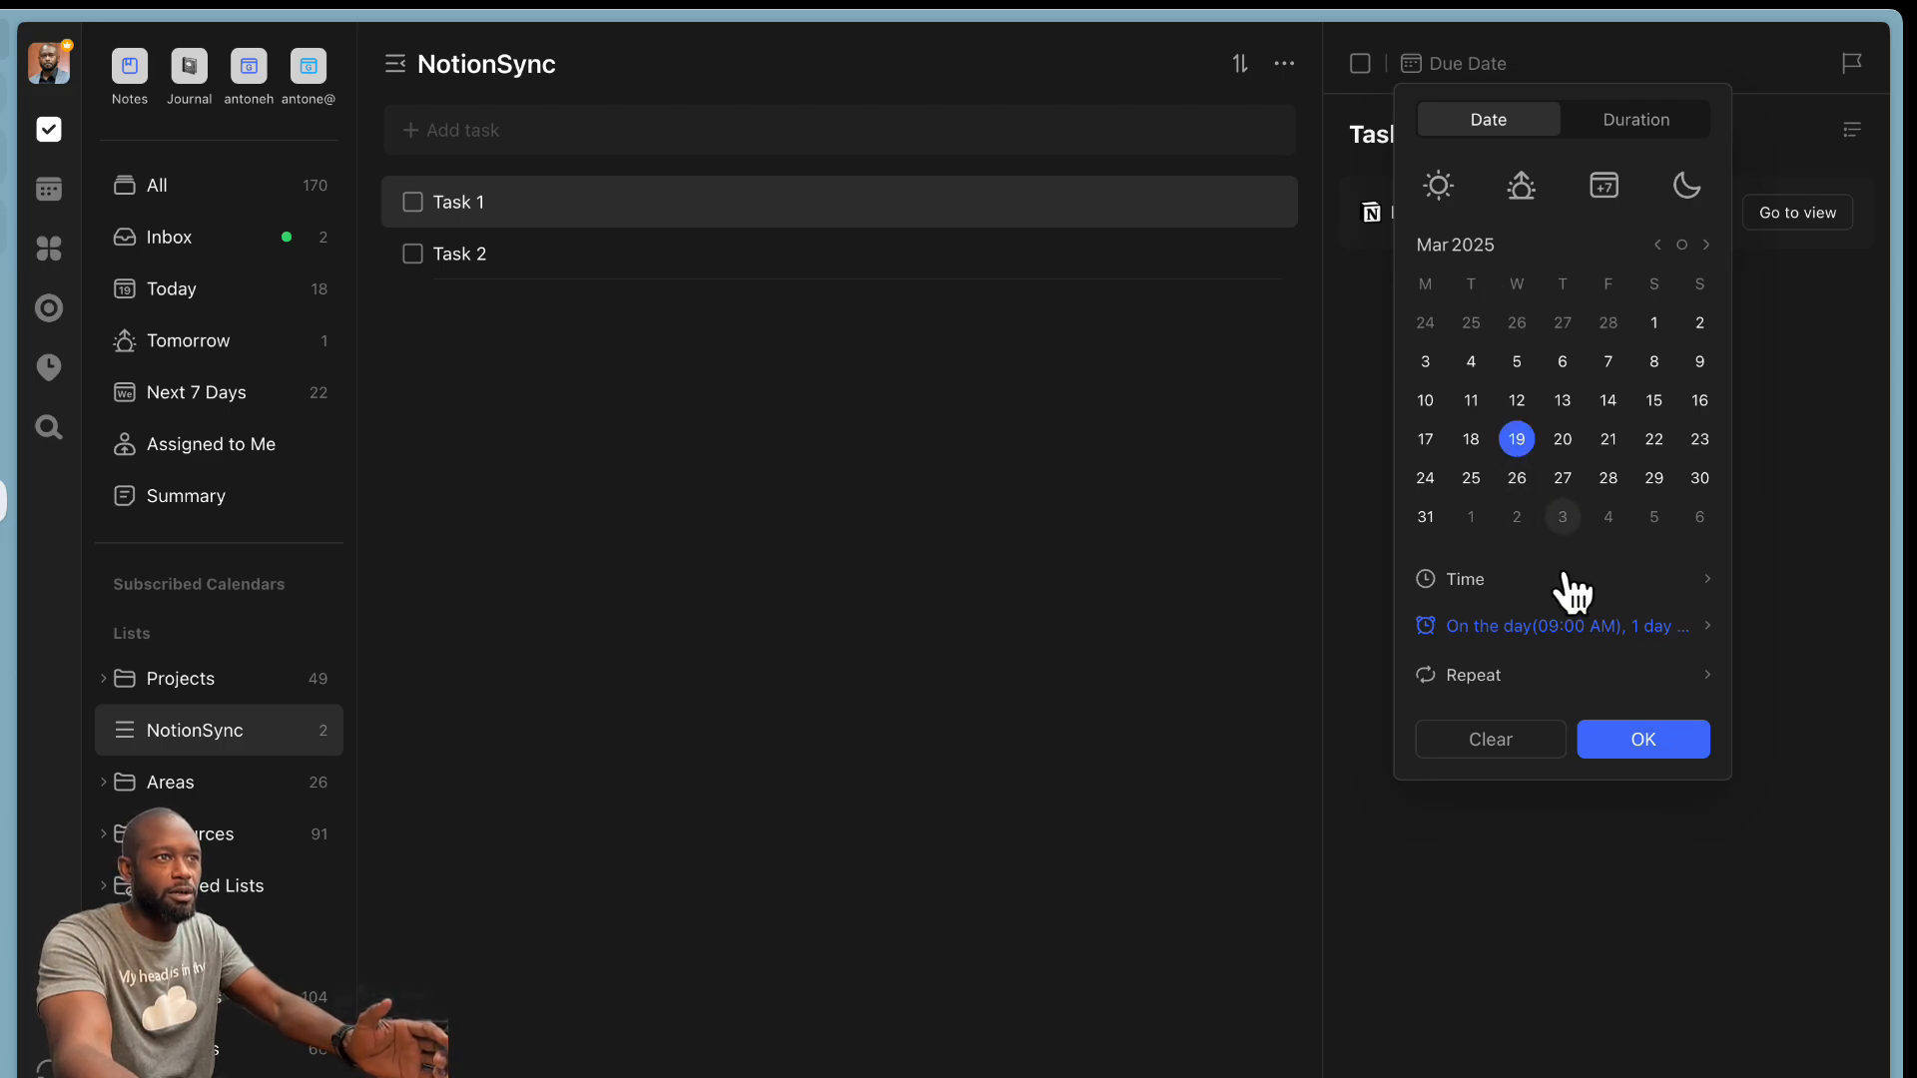
pyautogui.click(1657, 747)
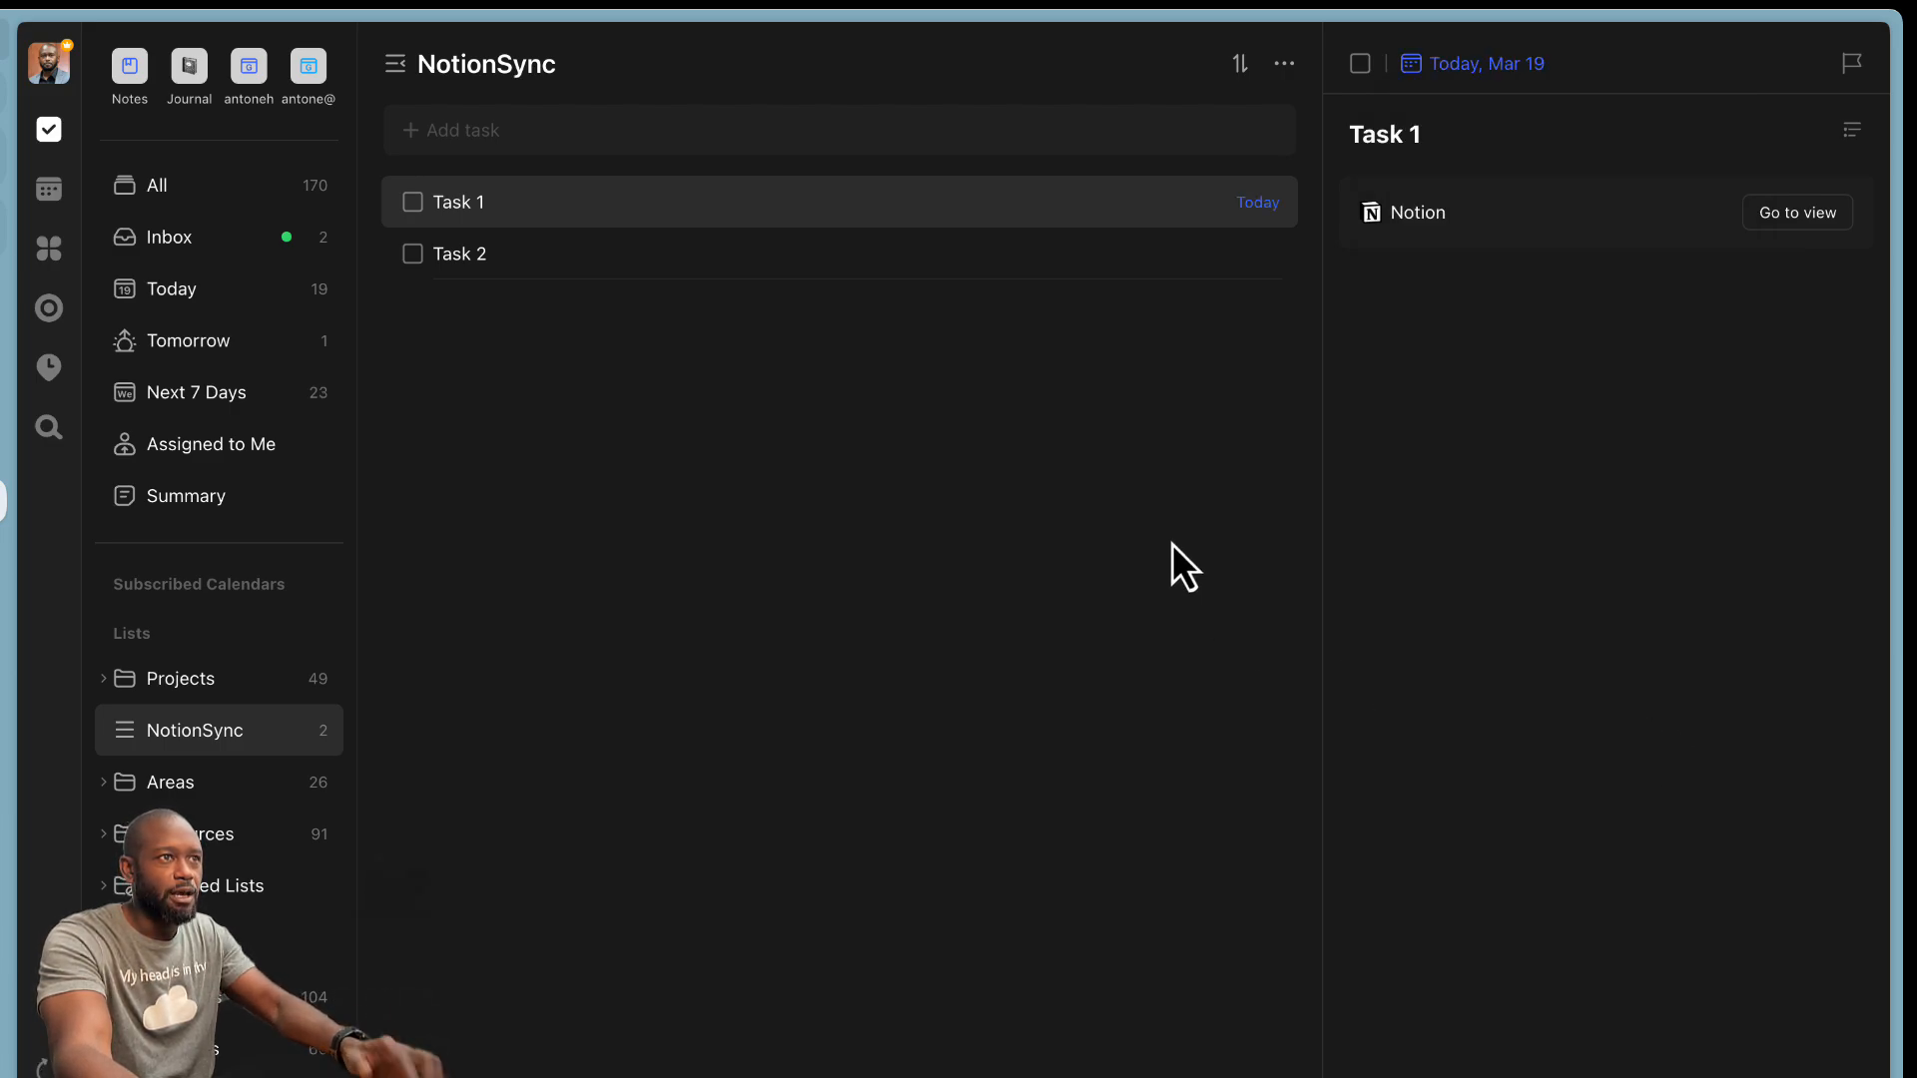
# - Set the due date of Task 2 to March 19, 2025, with a daily repeat
pyautogui.click(640, 278)
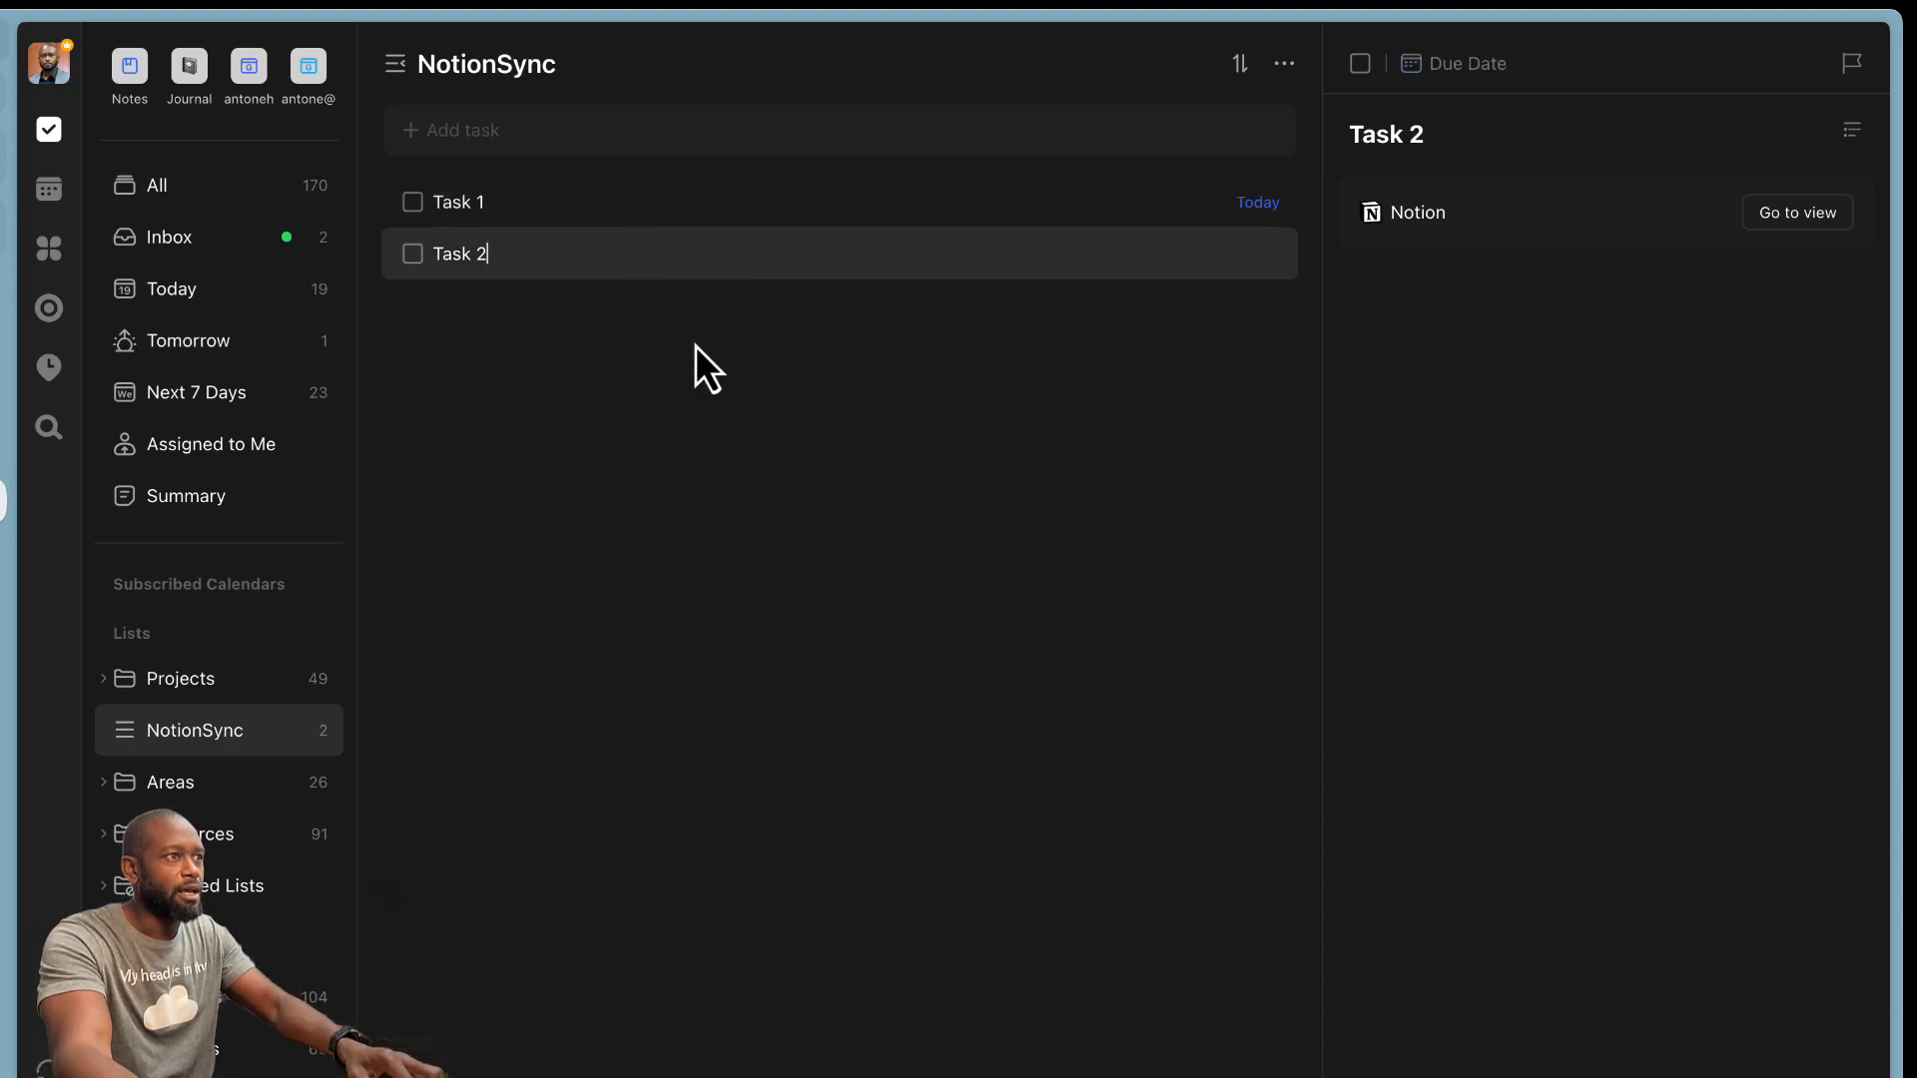
pyautogui.click(1460, 66)
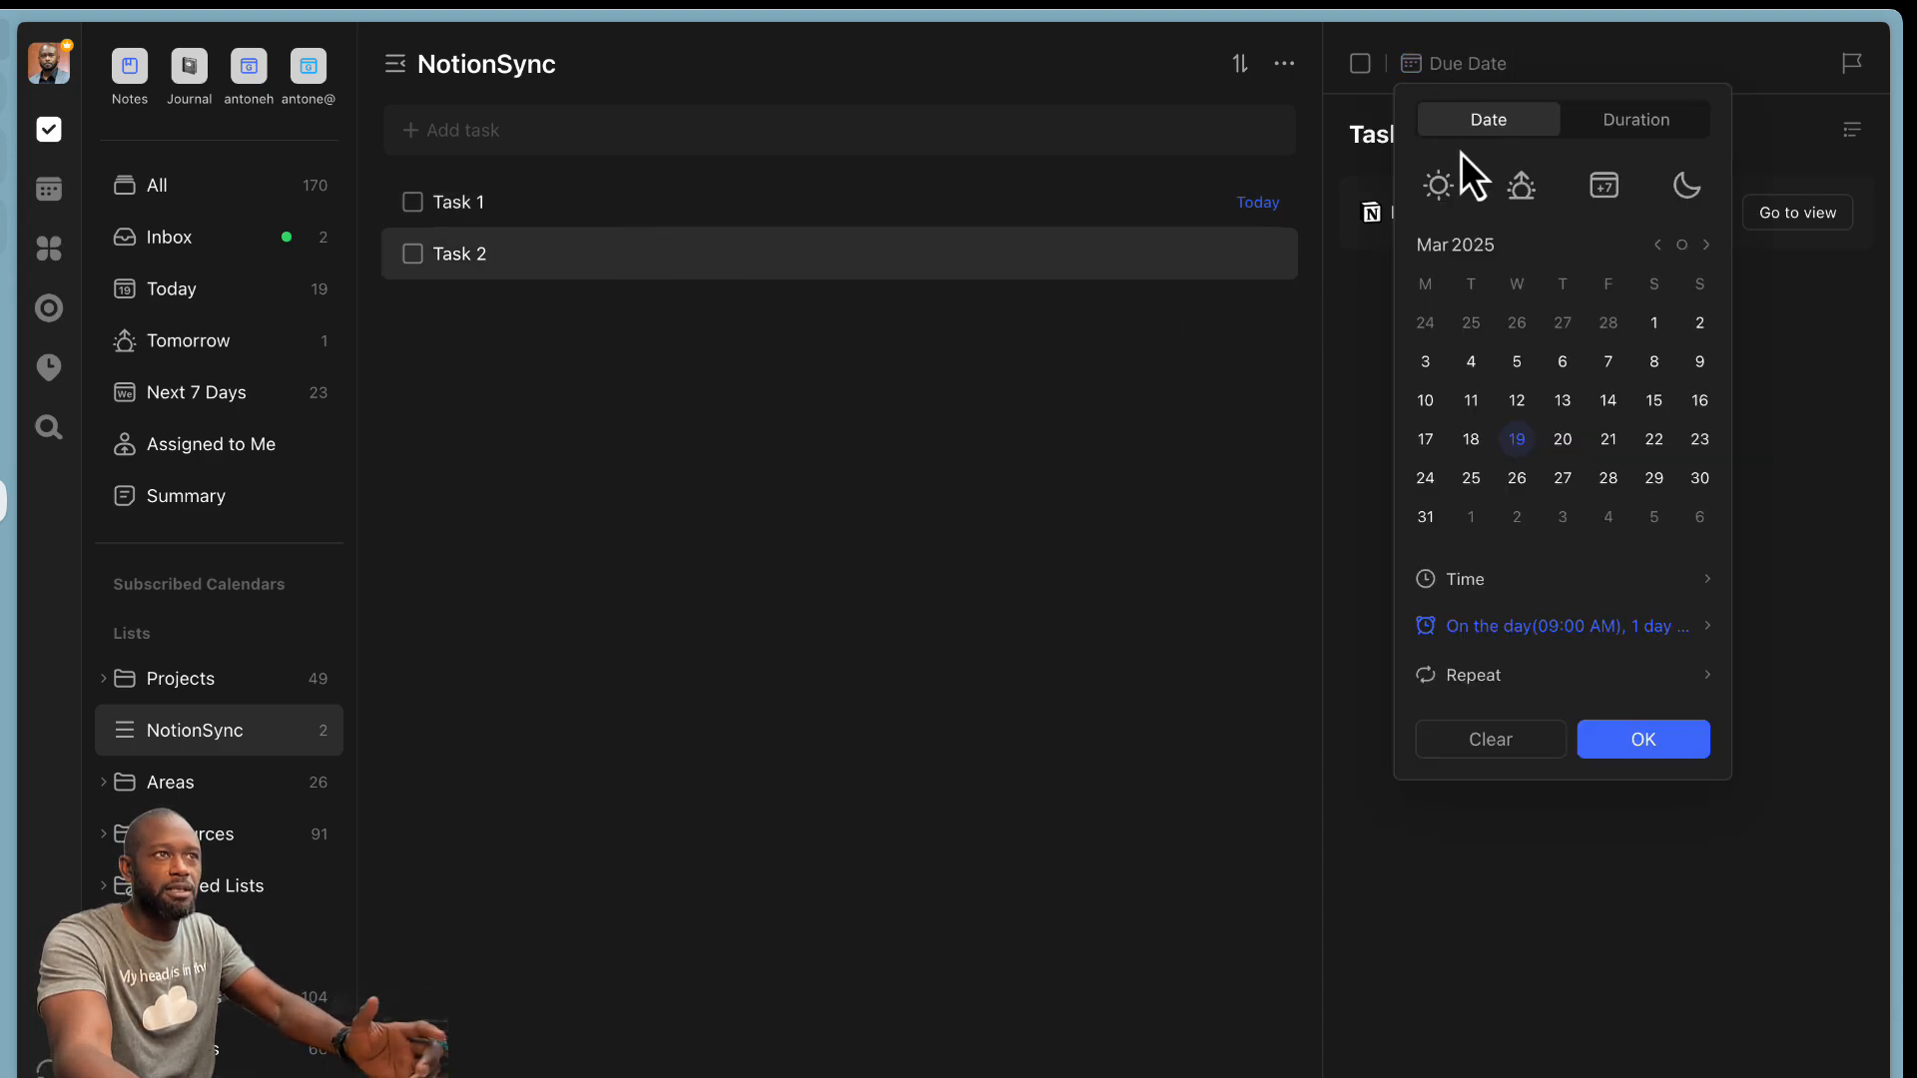
pyautogui.click(1517, 441)
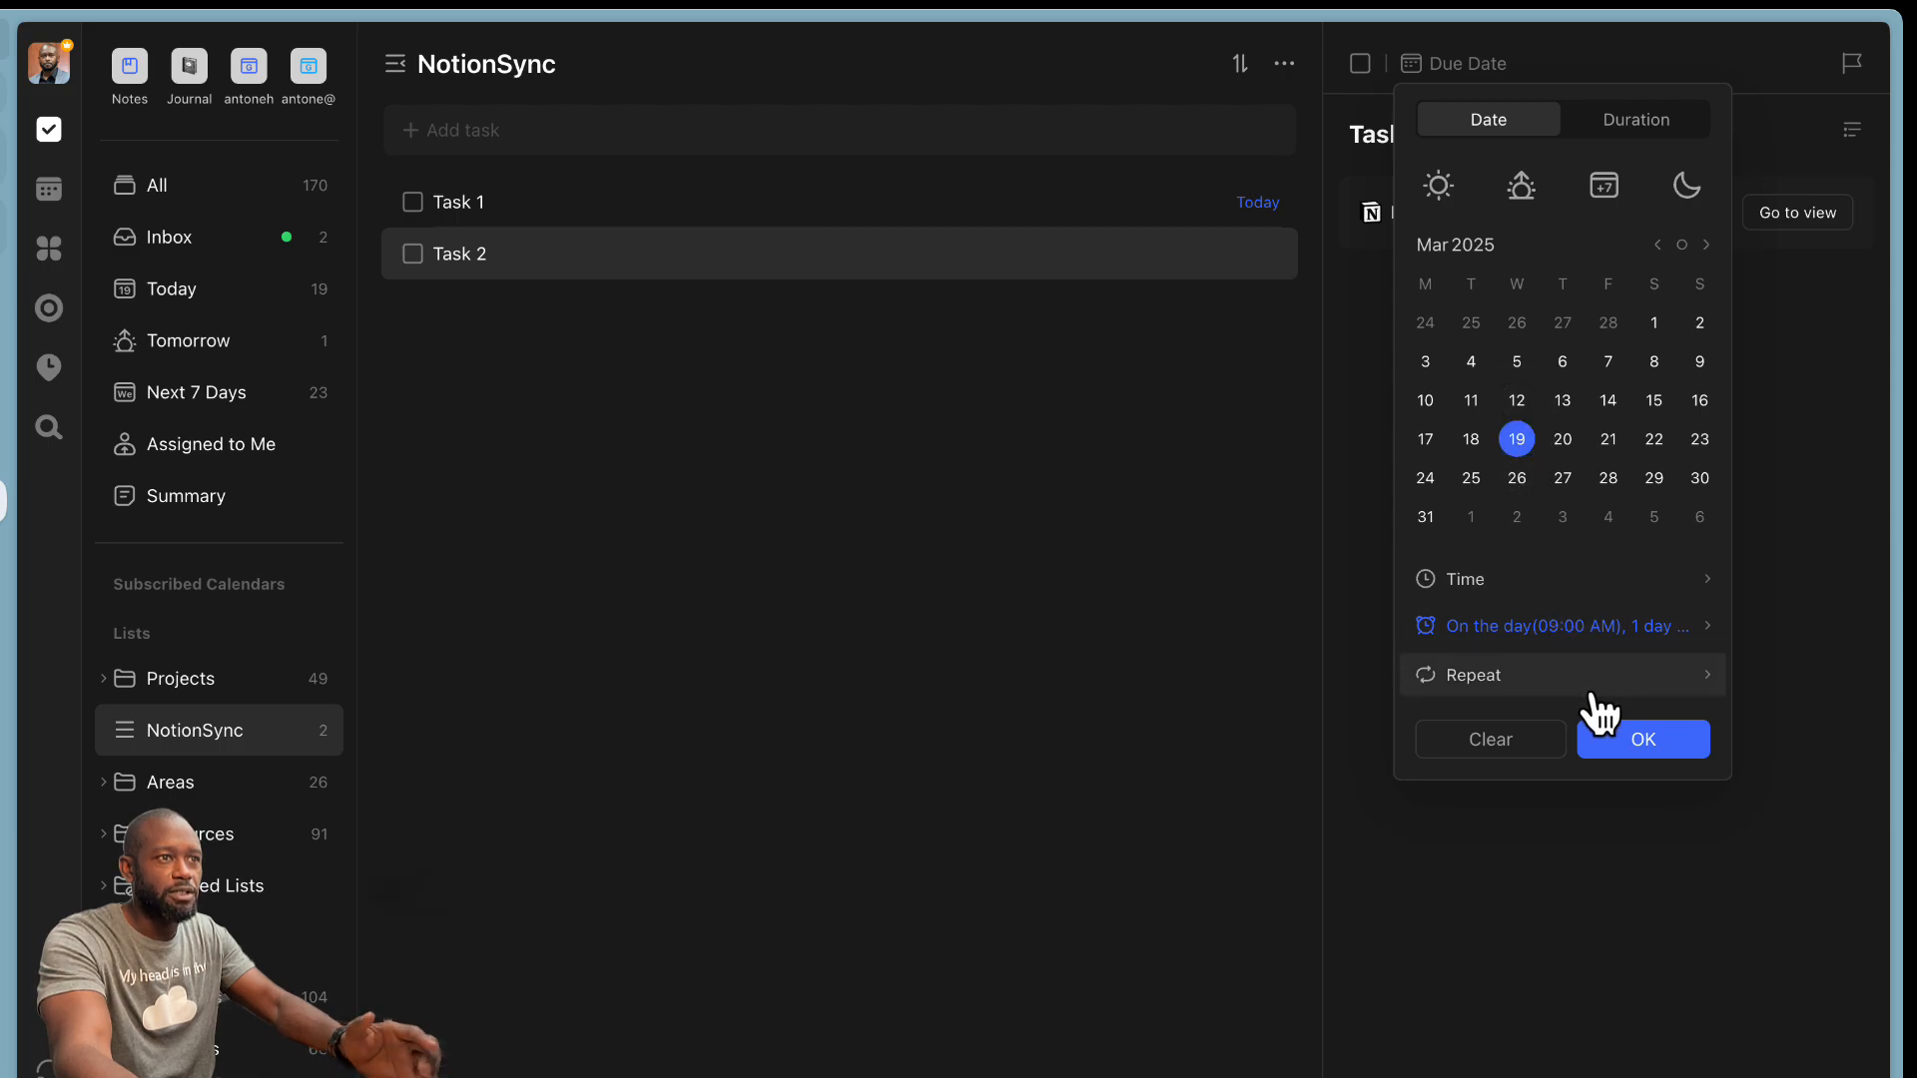
pyautogui.click(1567, 678)
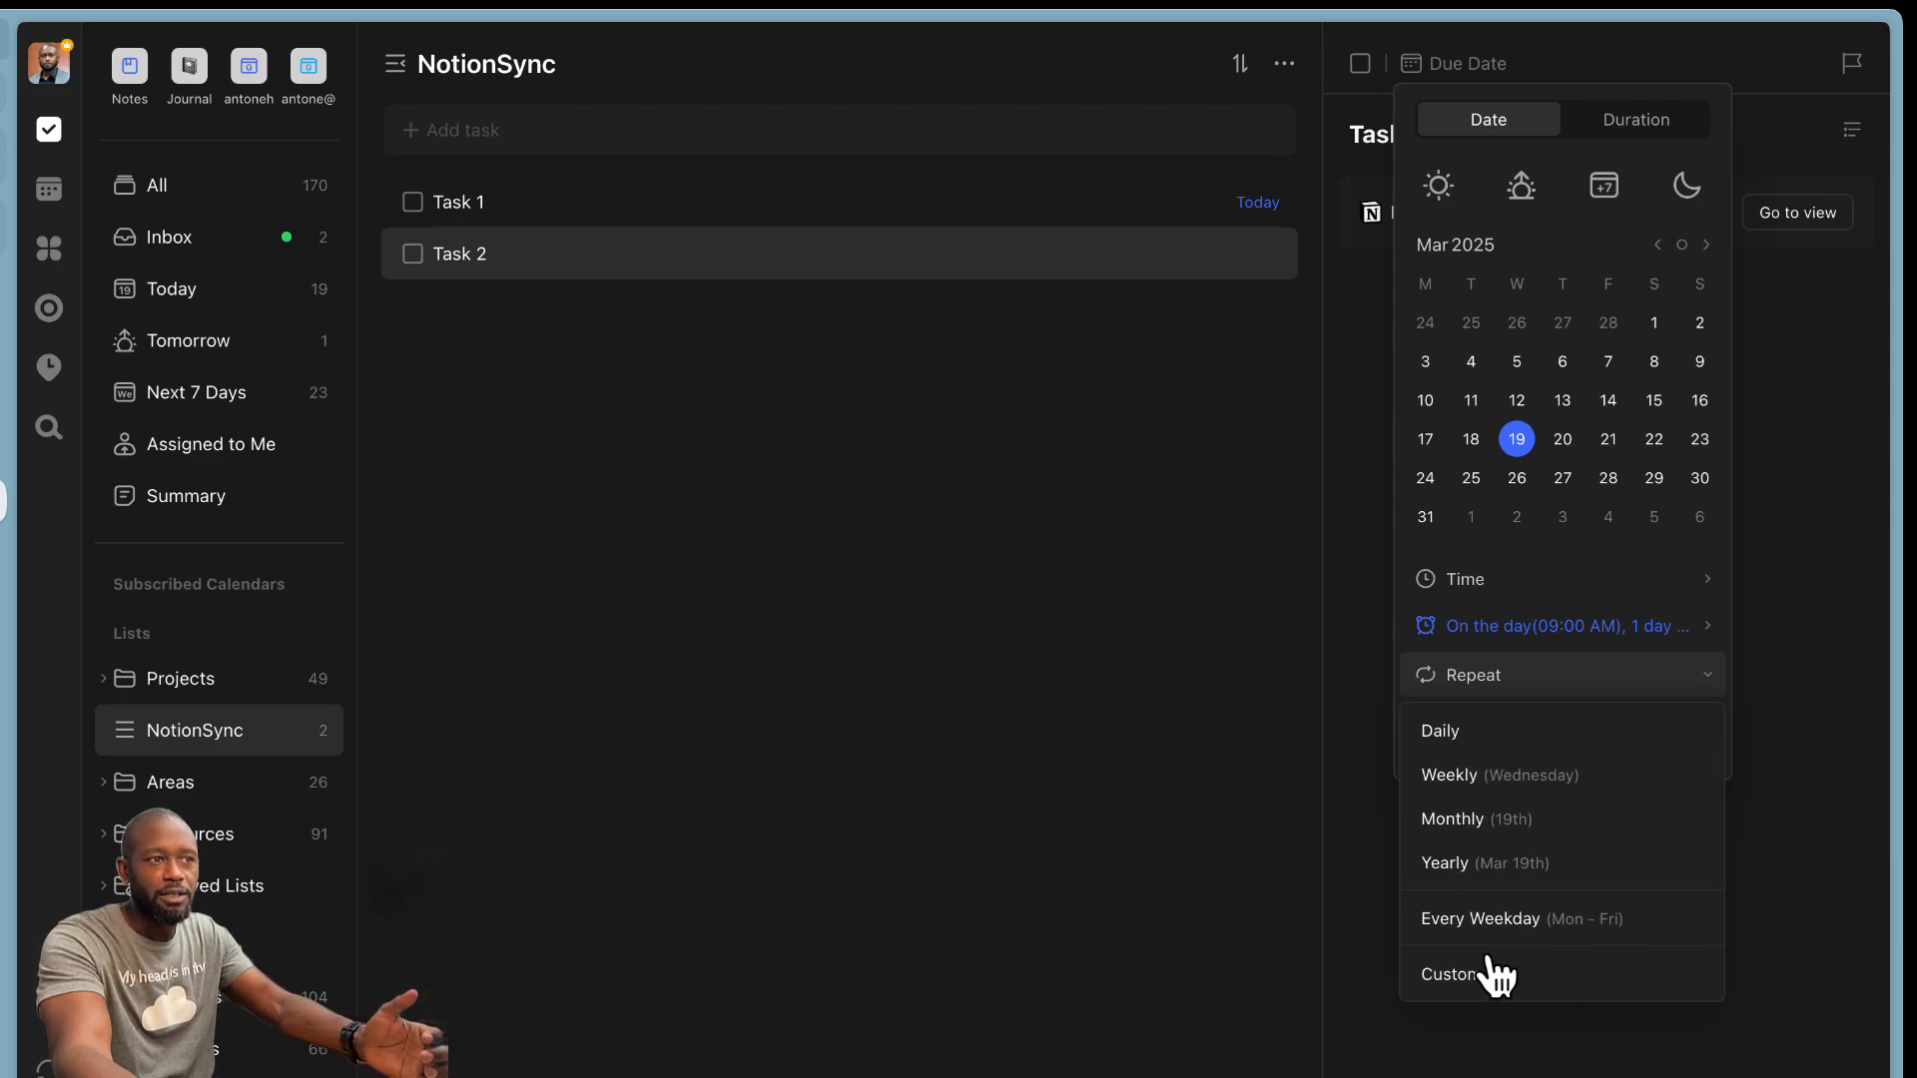
pyautogui.click(1502, 738)
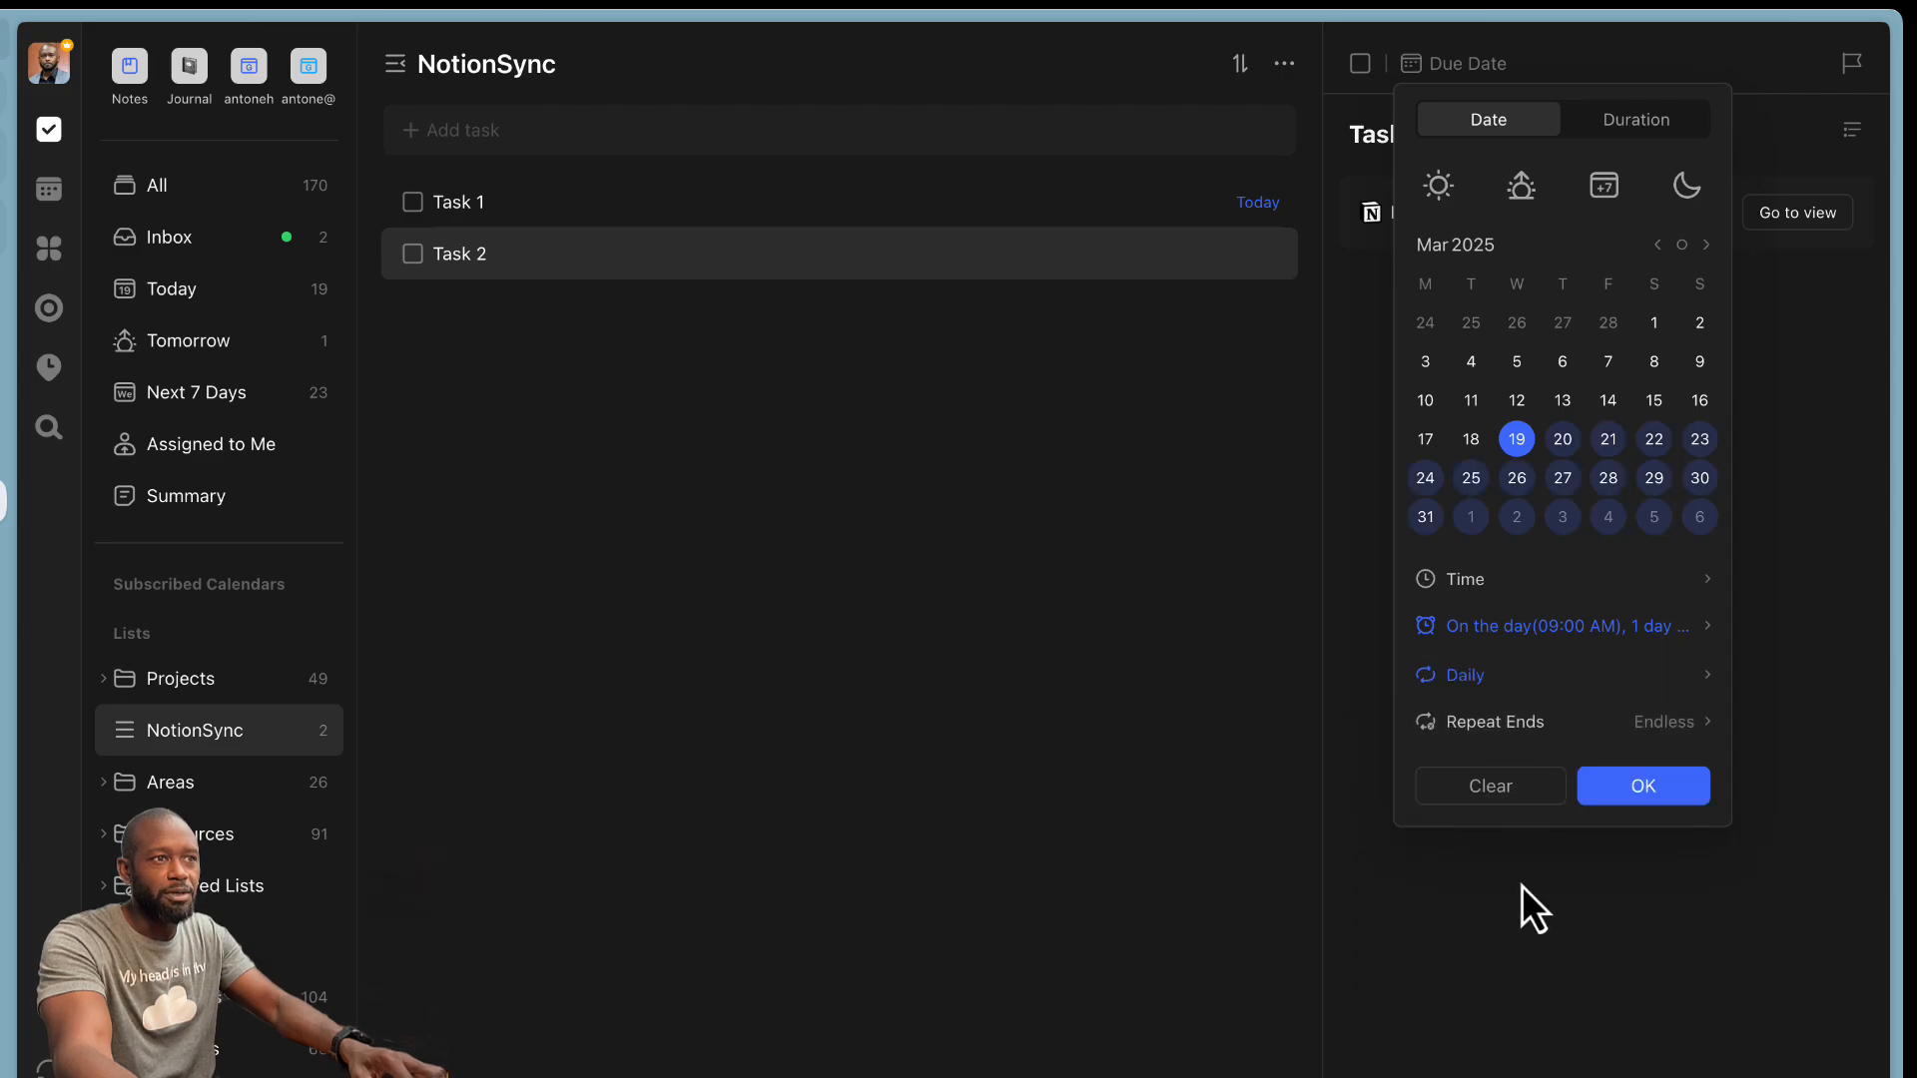
pyautogui.click(1642, 786)
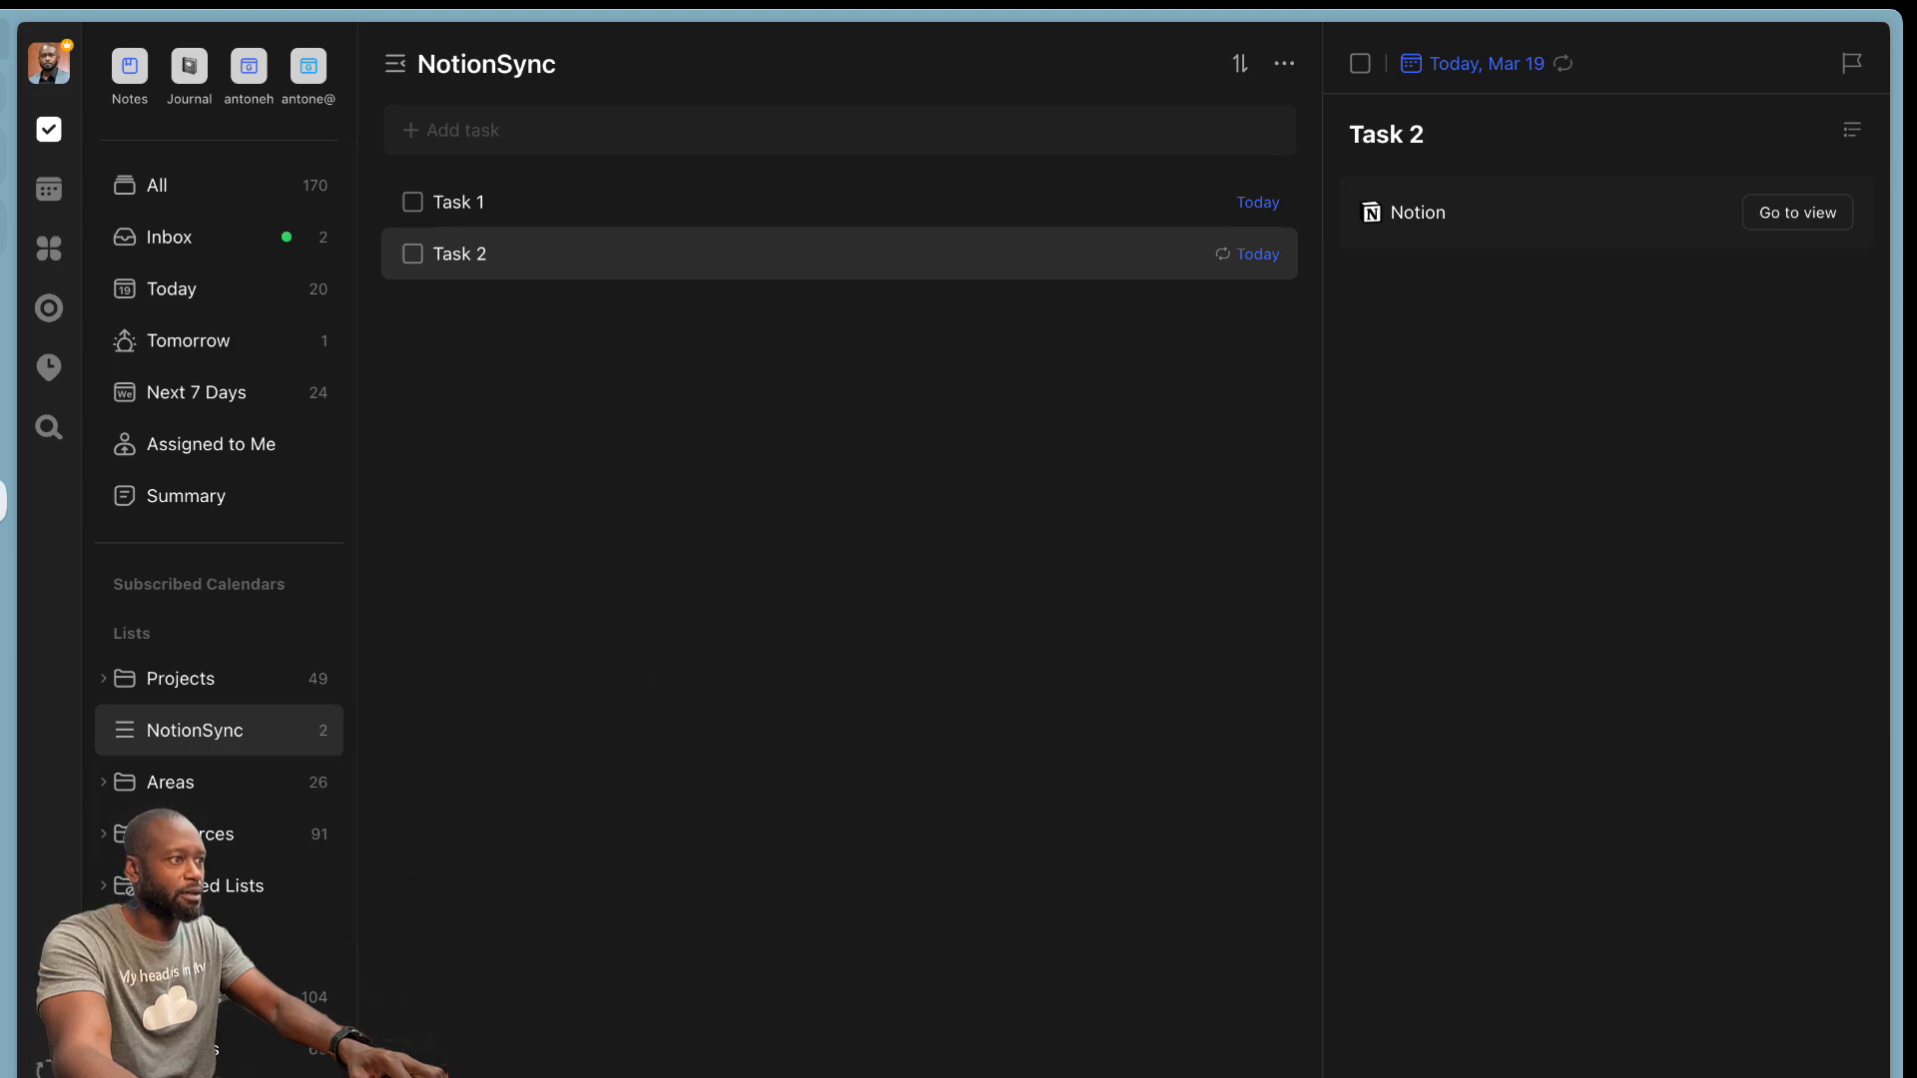
# - Switch to TestDB in Notion and open the Task 2 page to examine its synced date property
pyautogui.click(3, 554)
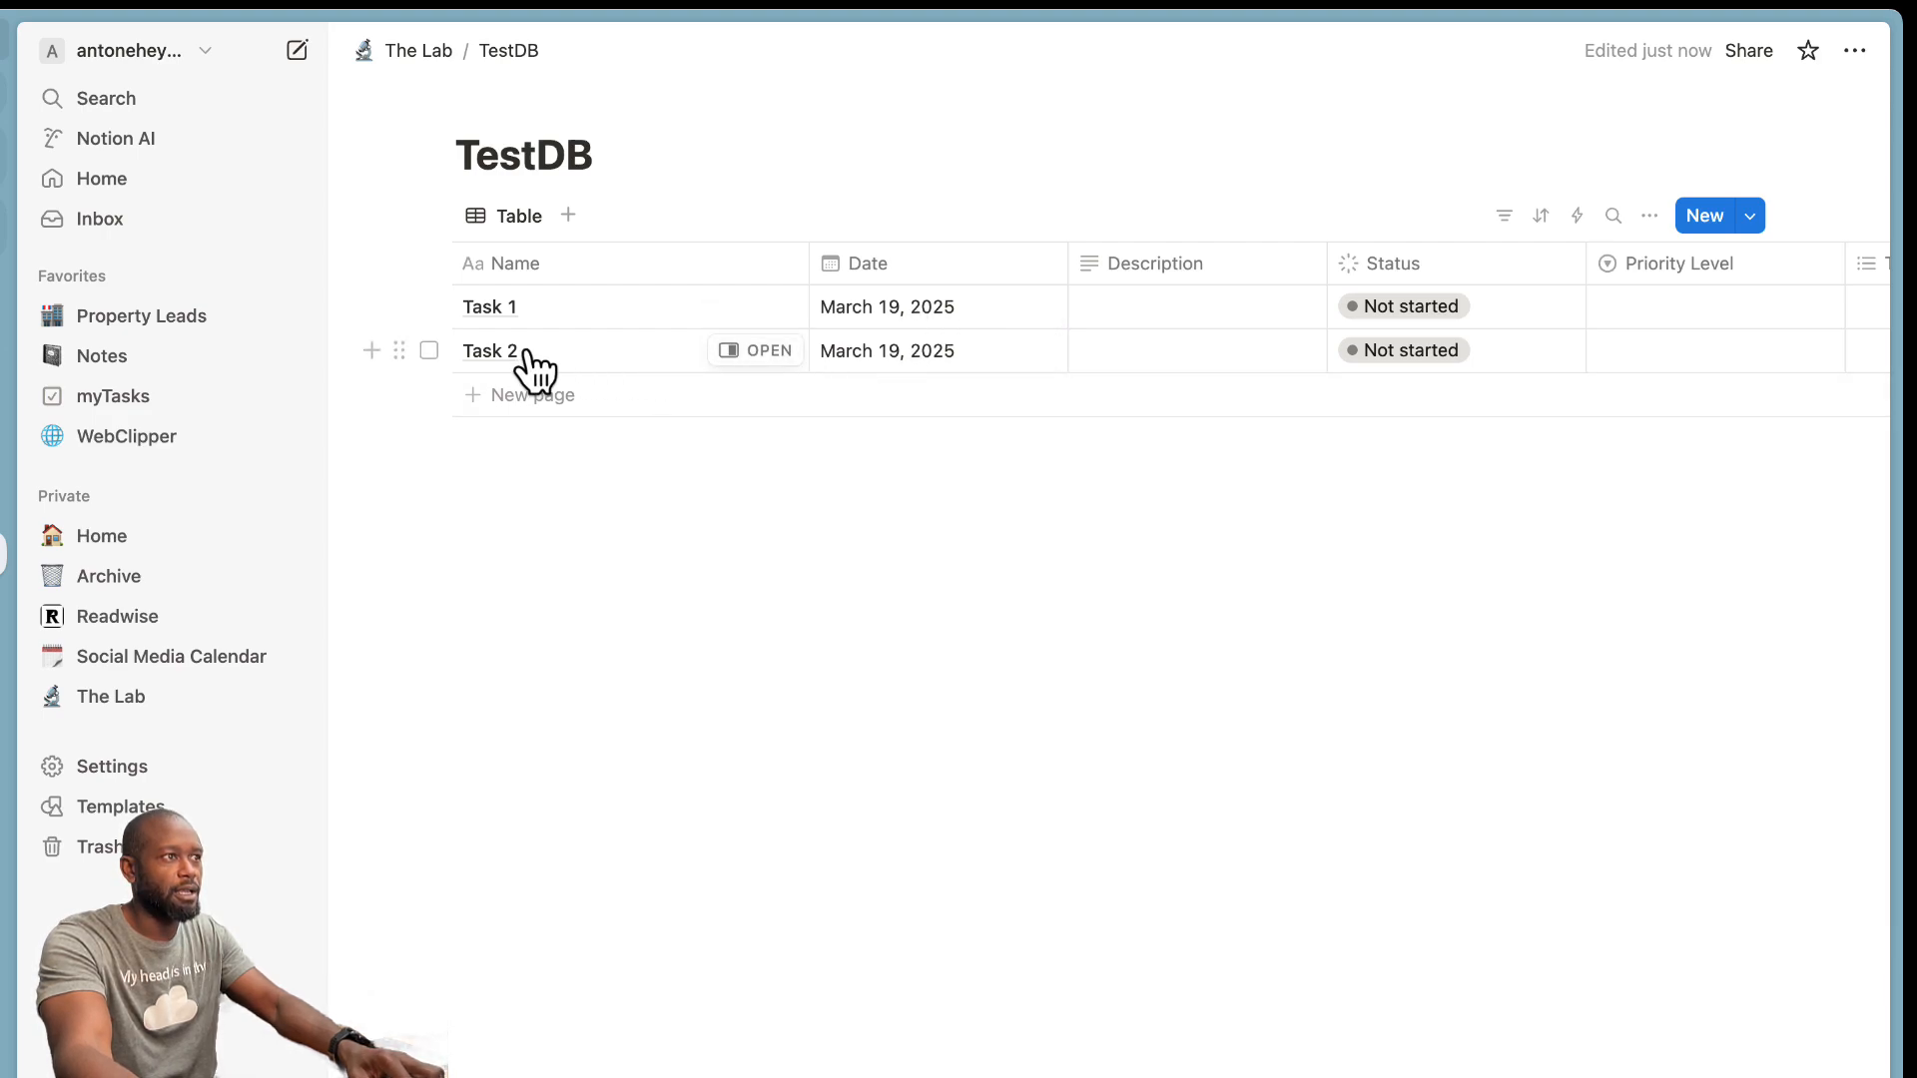
pyautogui.click(755, 350)
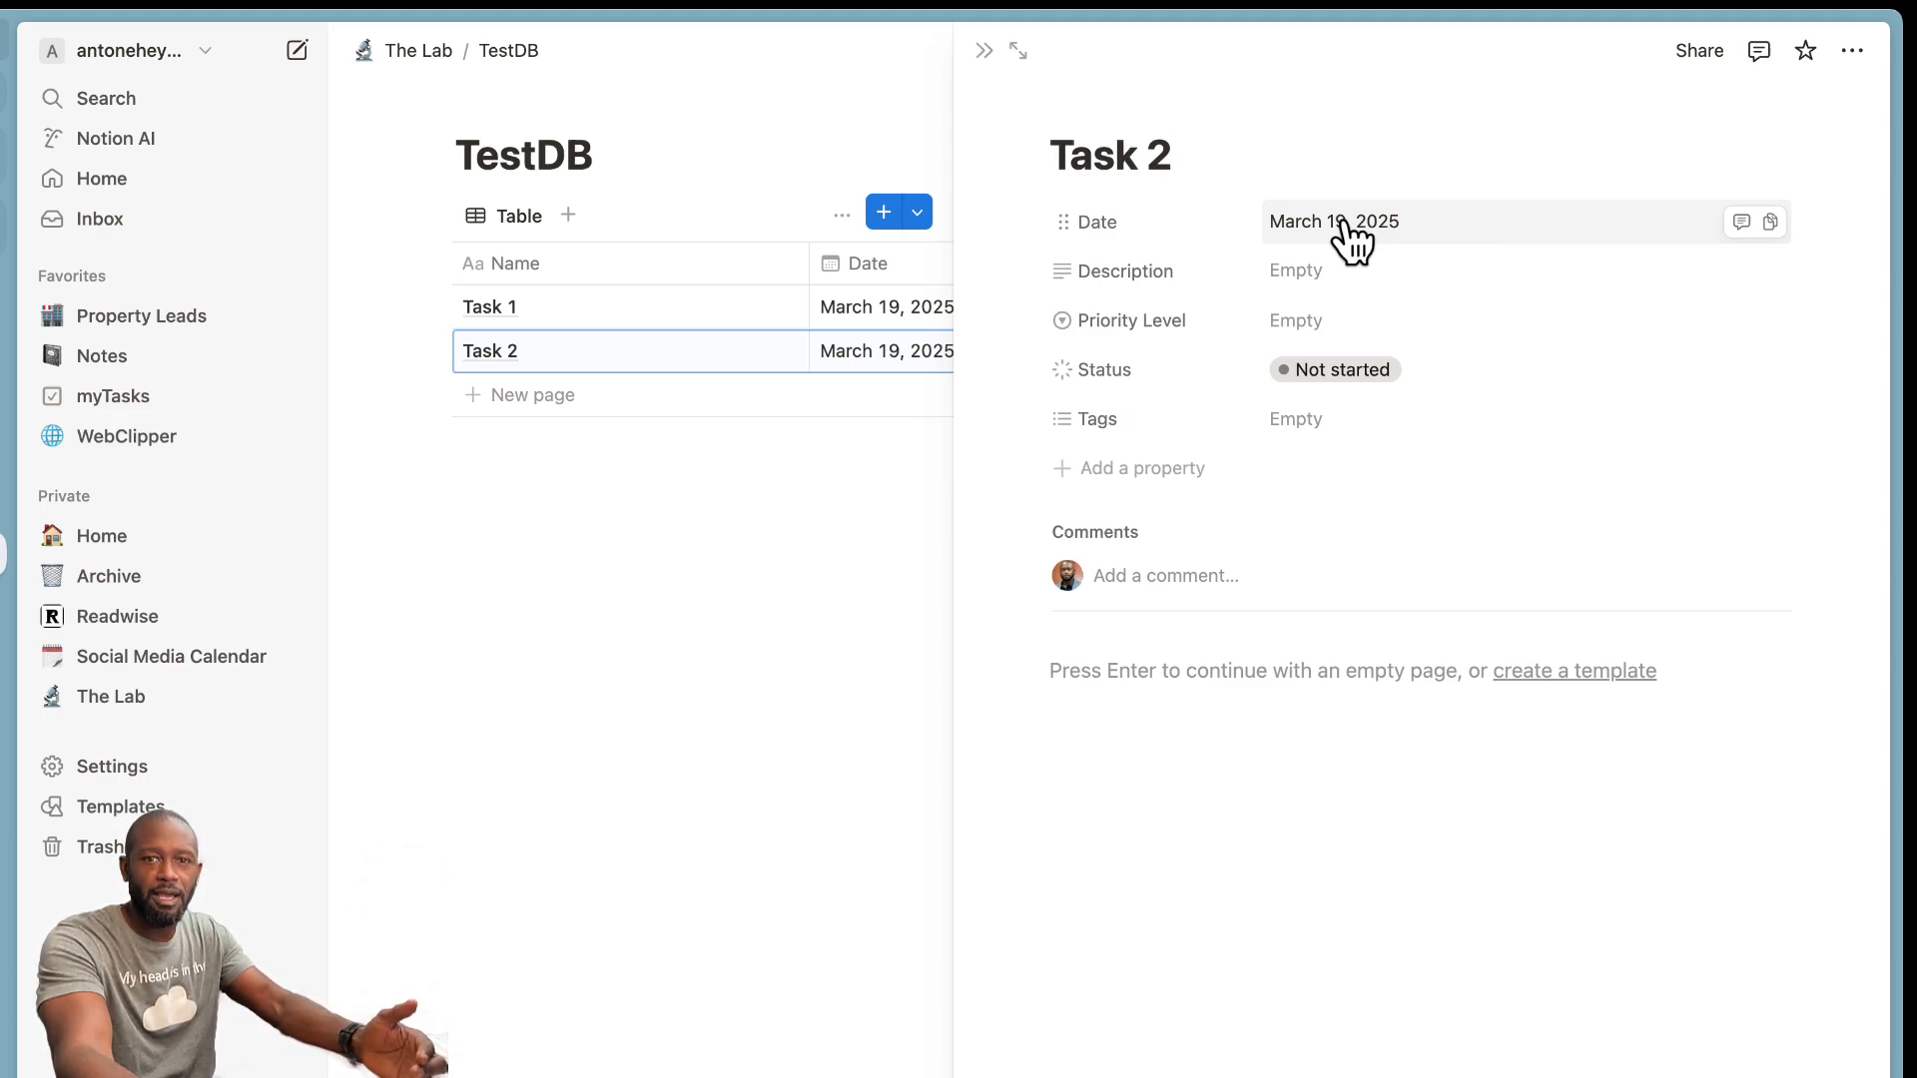
pyautogui.click(811, 620)
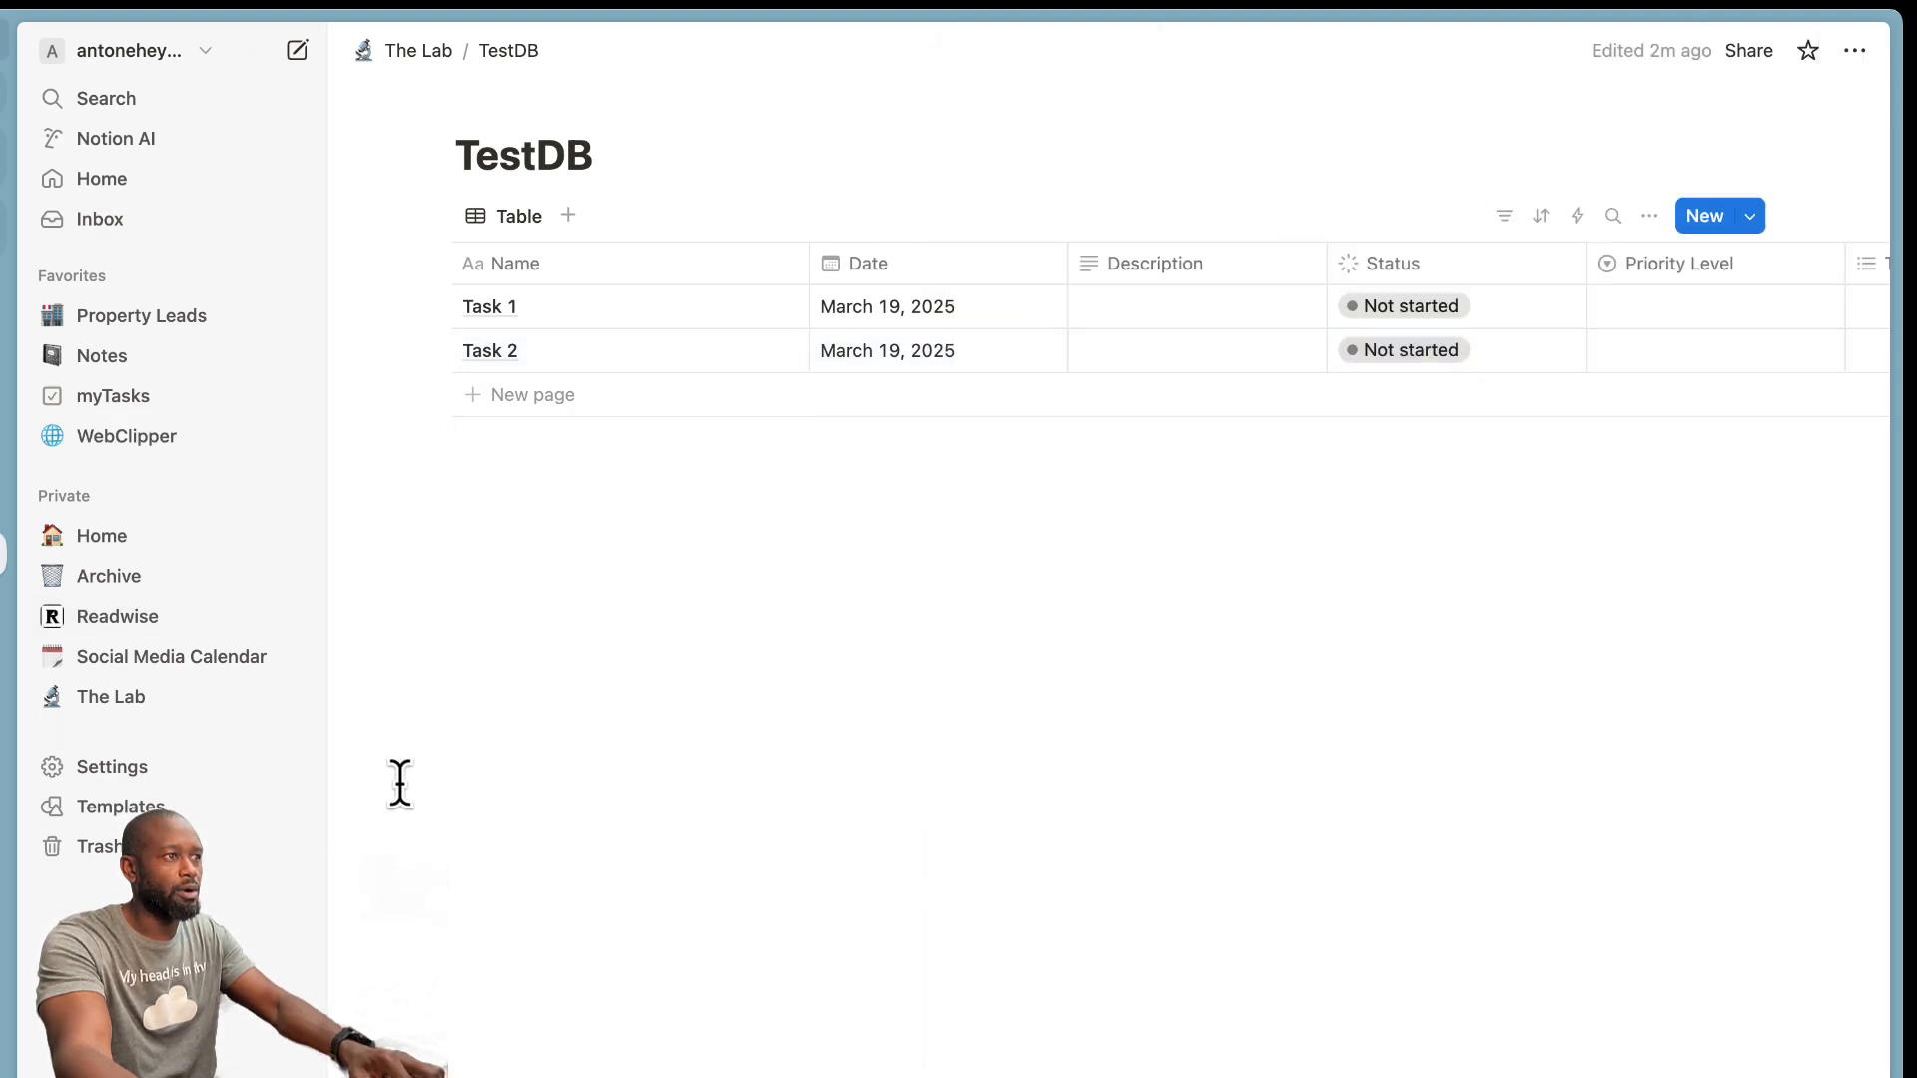
# - Switch back to TickTick and give Task 2 the description "project 2" and the comment "comment 2"
pyautogui.click(3, 500)
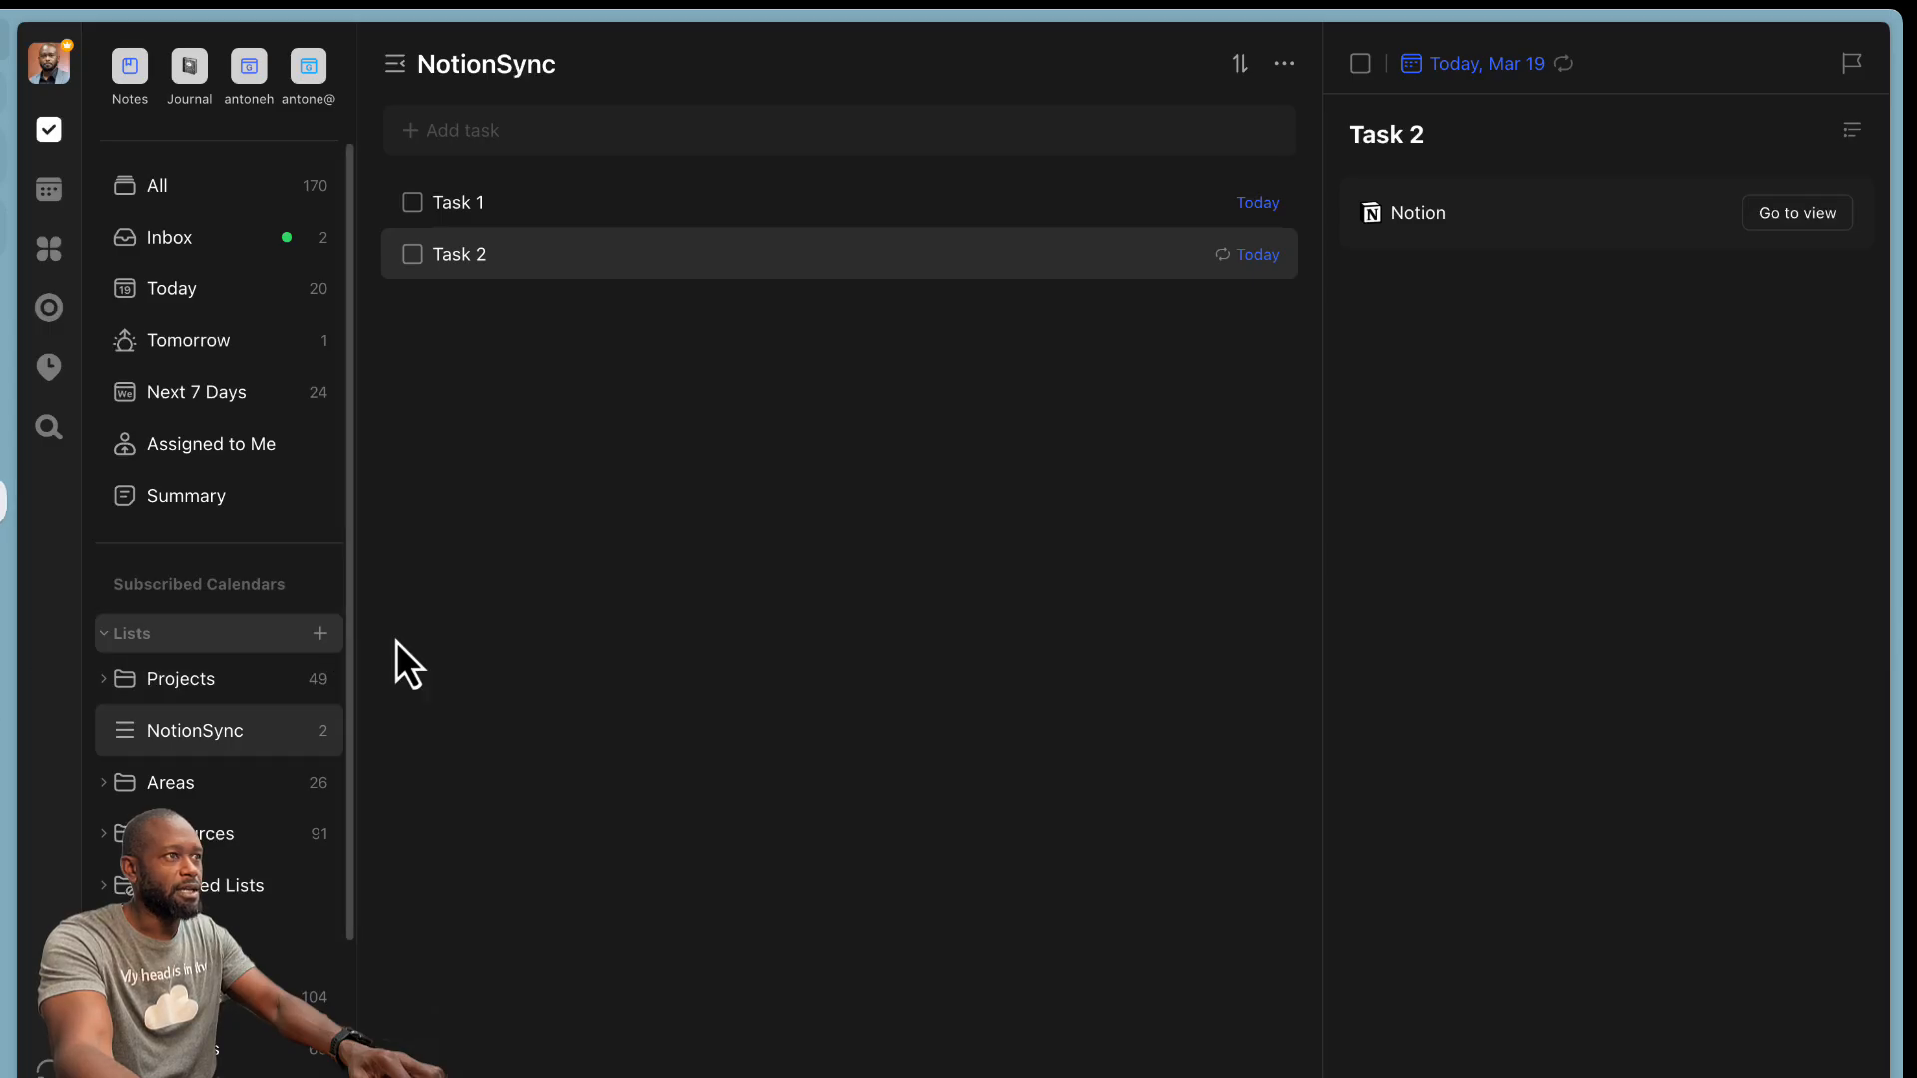
pyautogui.click(1509, 264)
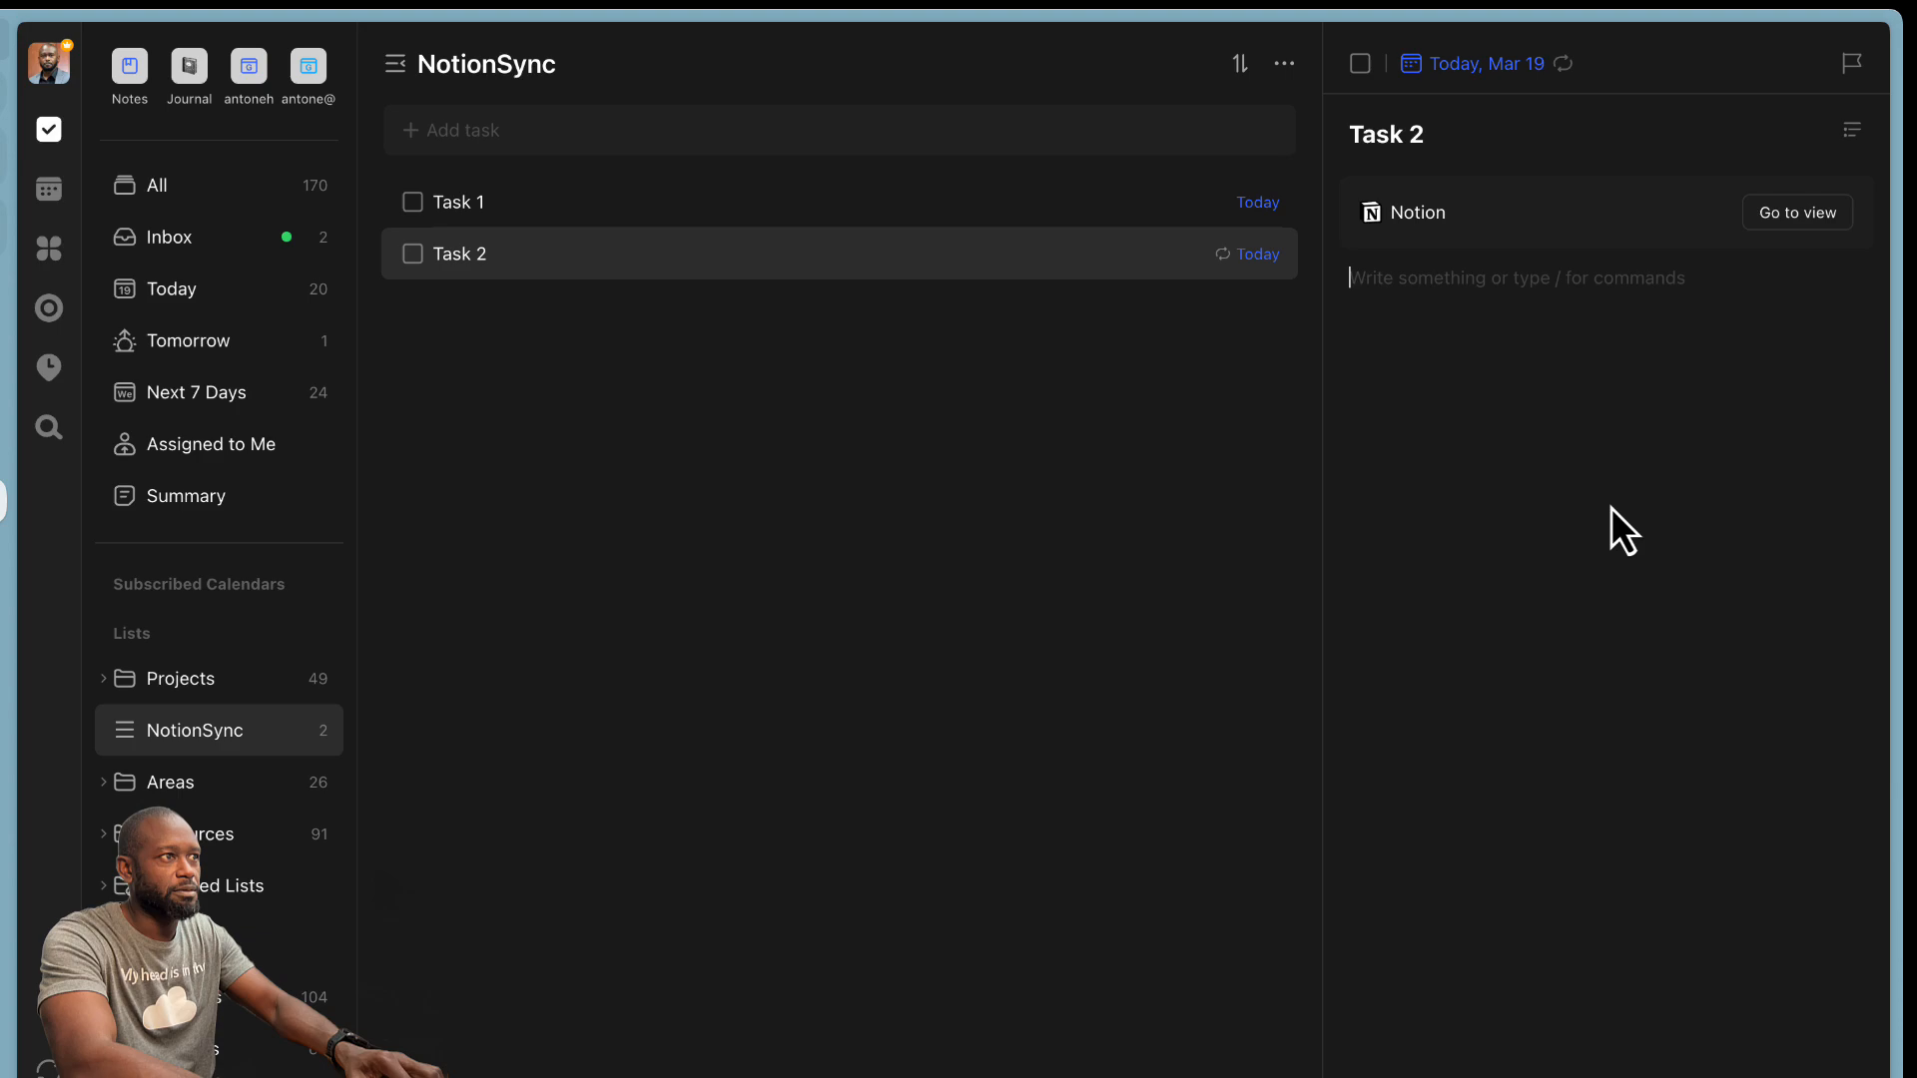
pyautogui.write('p')
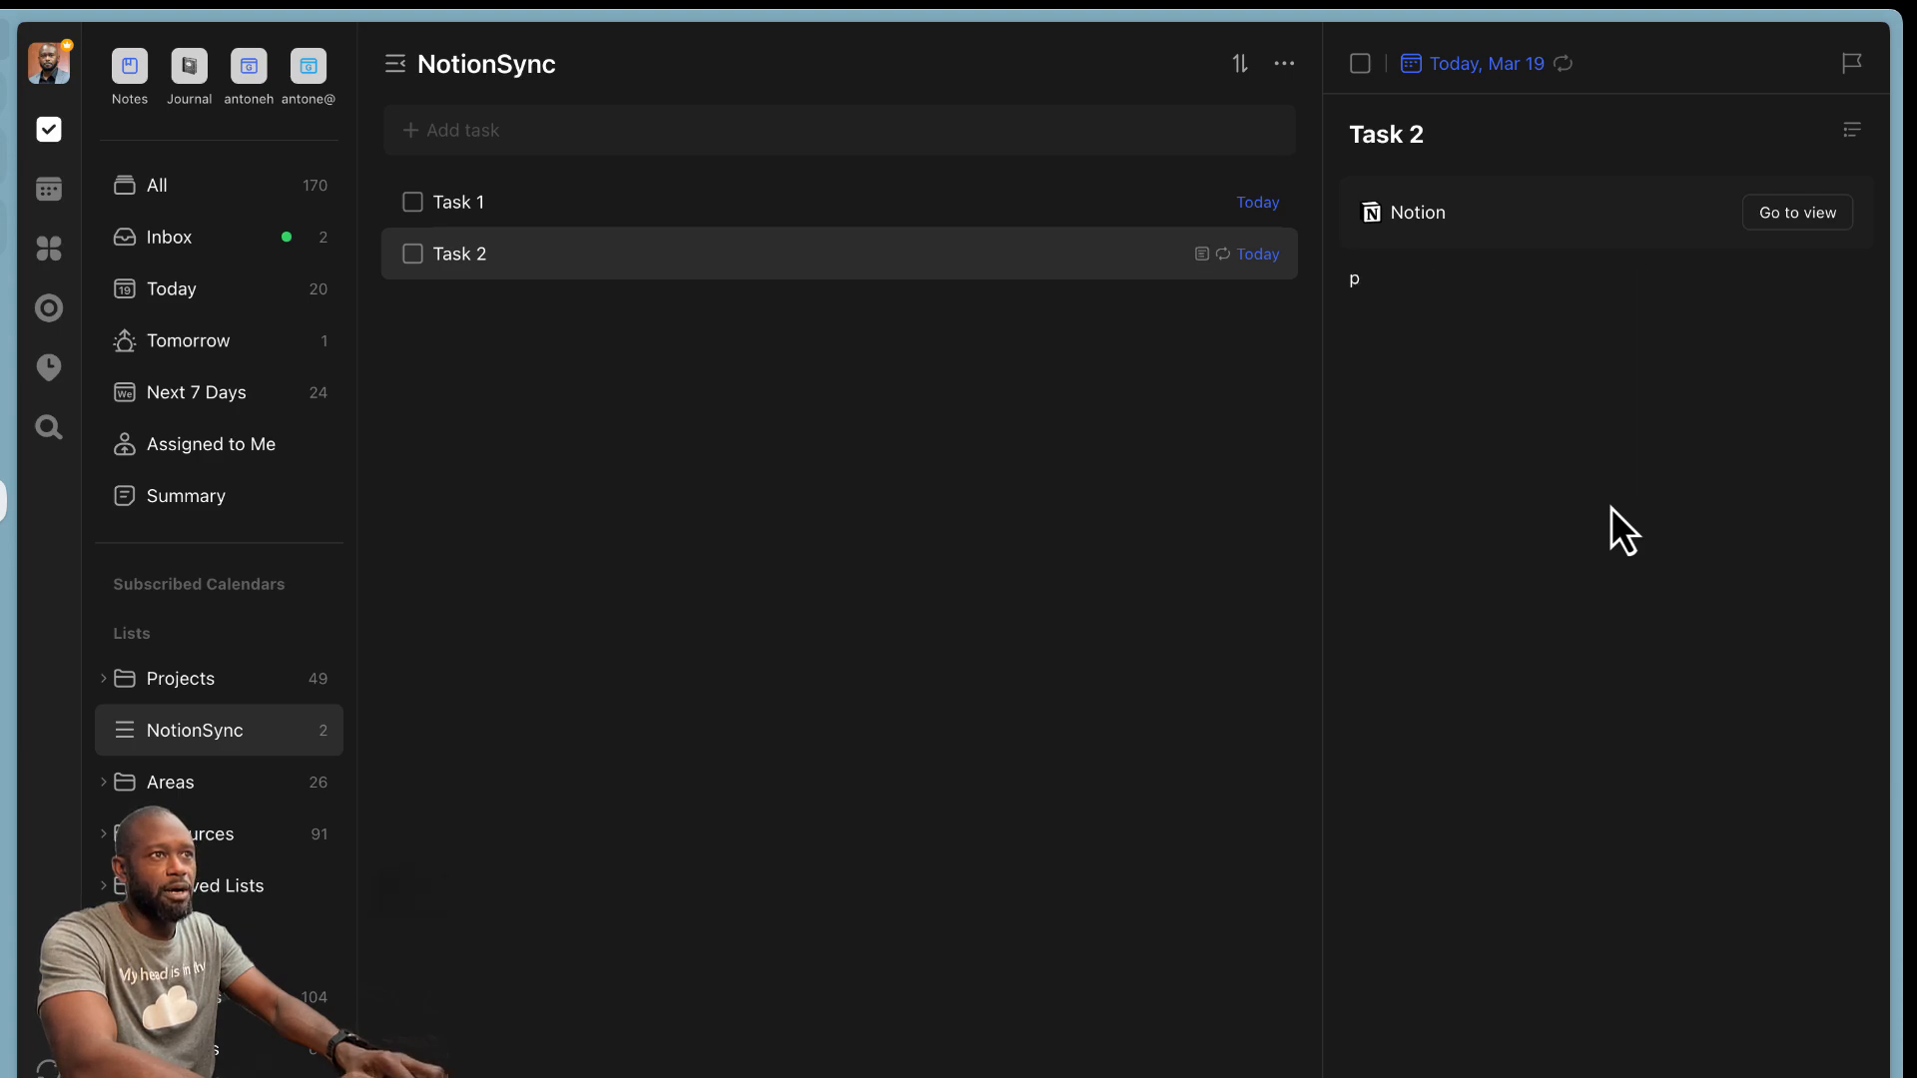
pyautogui.write('roject ')
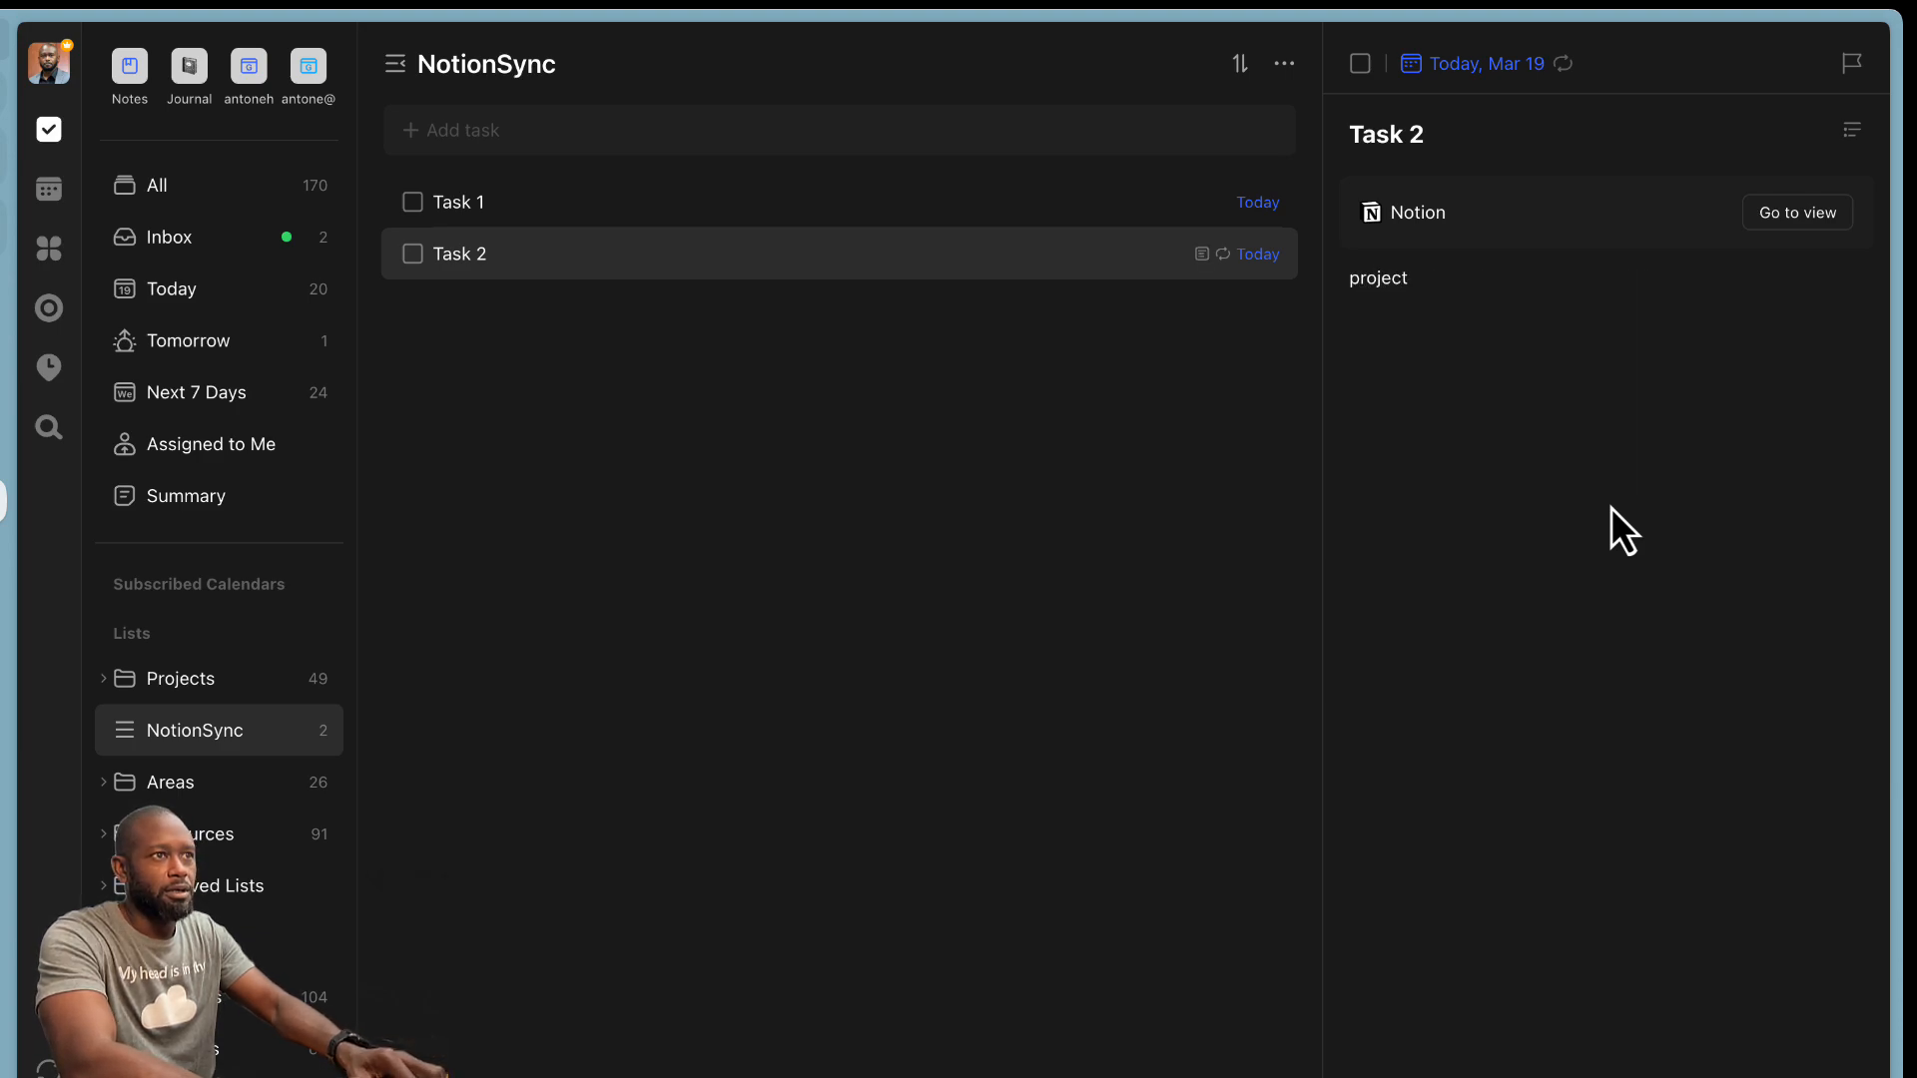
pyautogui.write('2')
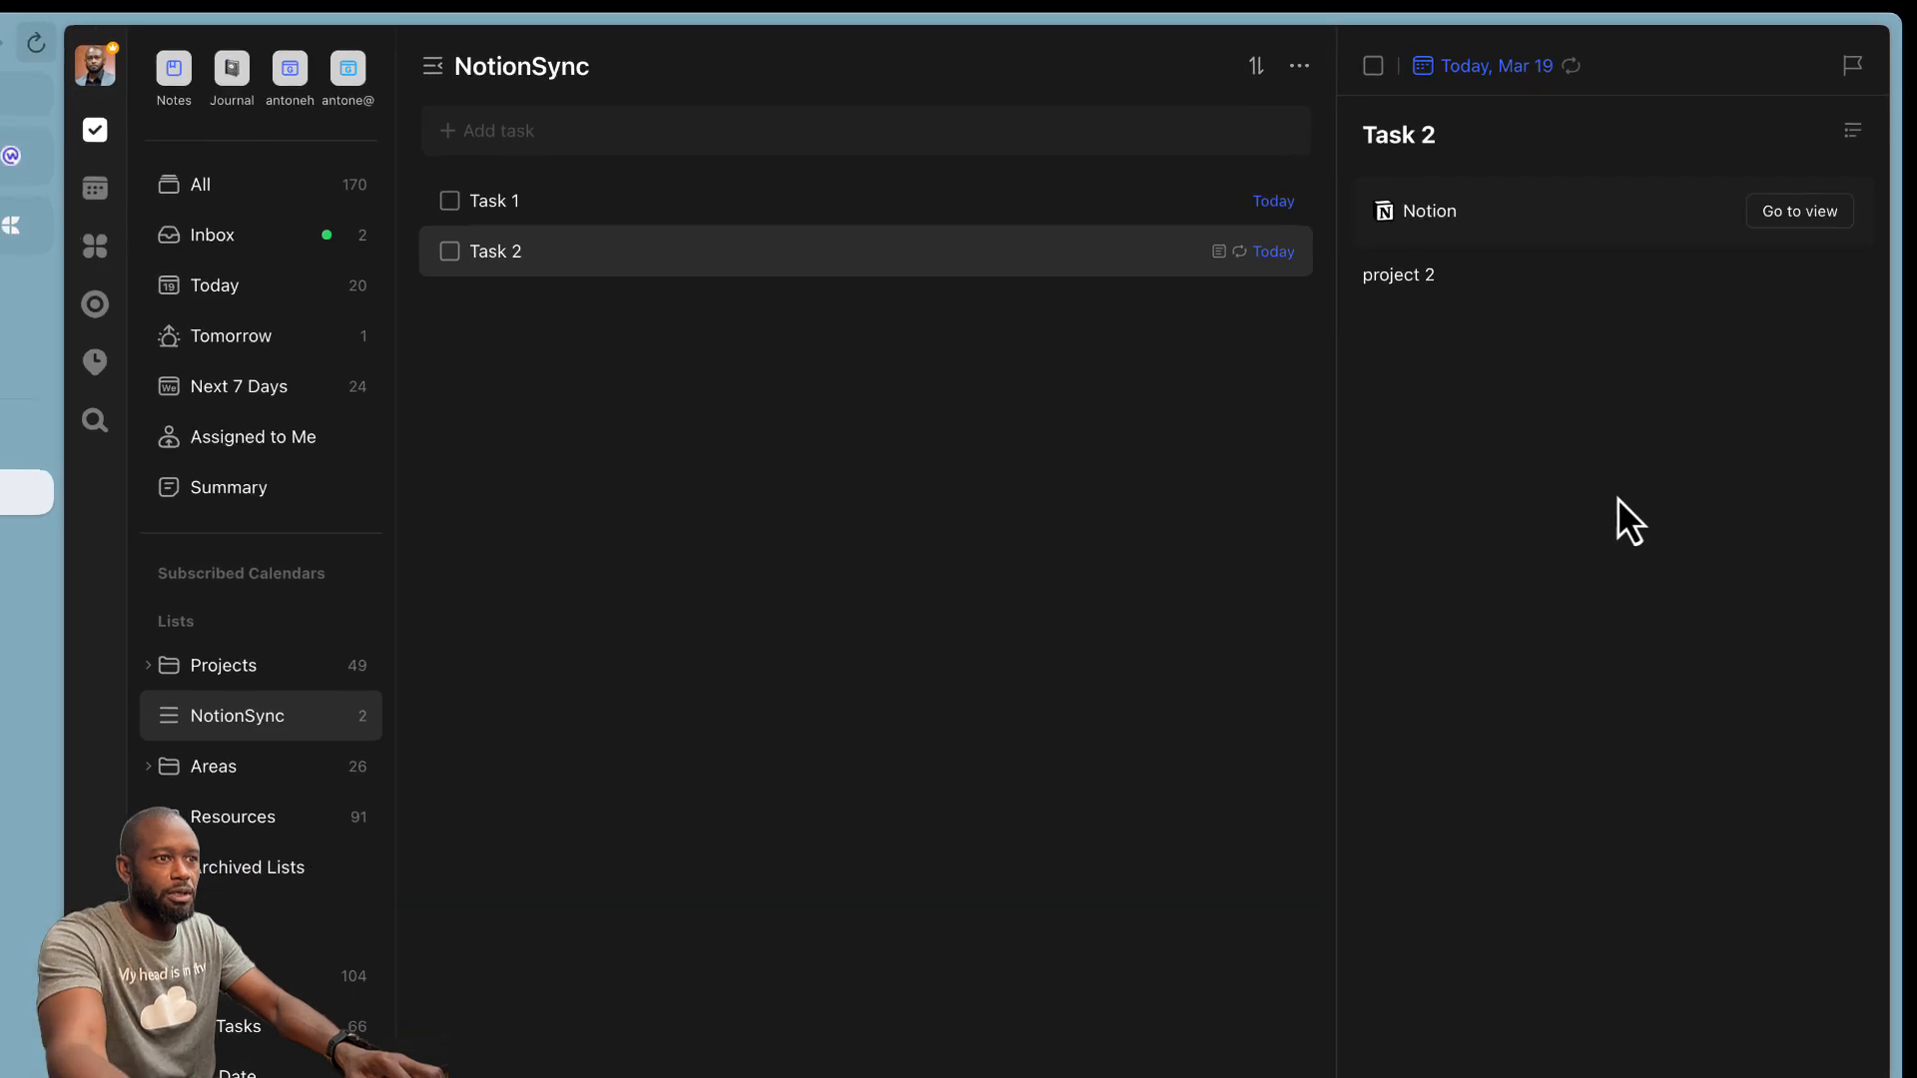
pyautogui.click(1822, 1051)
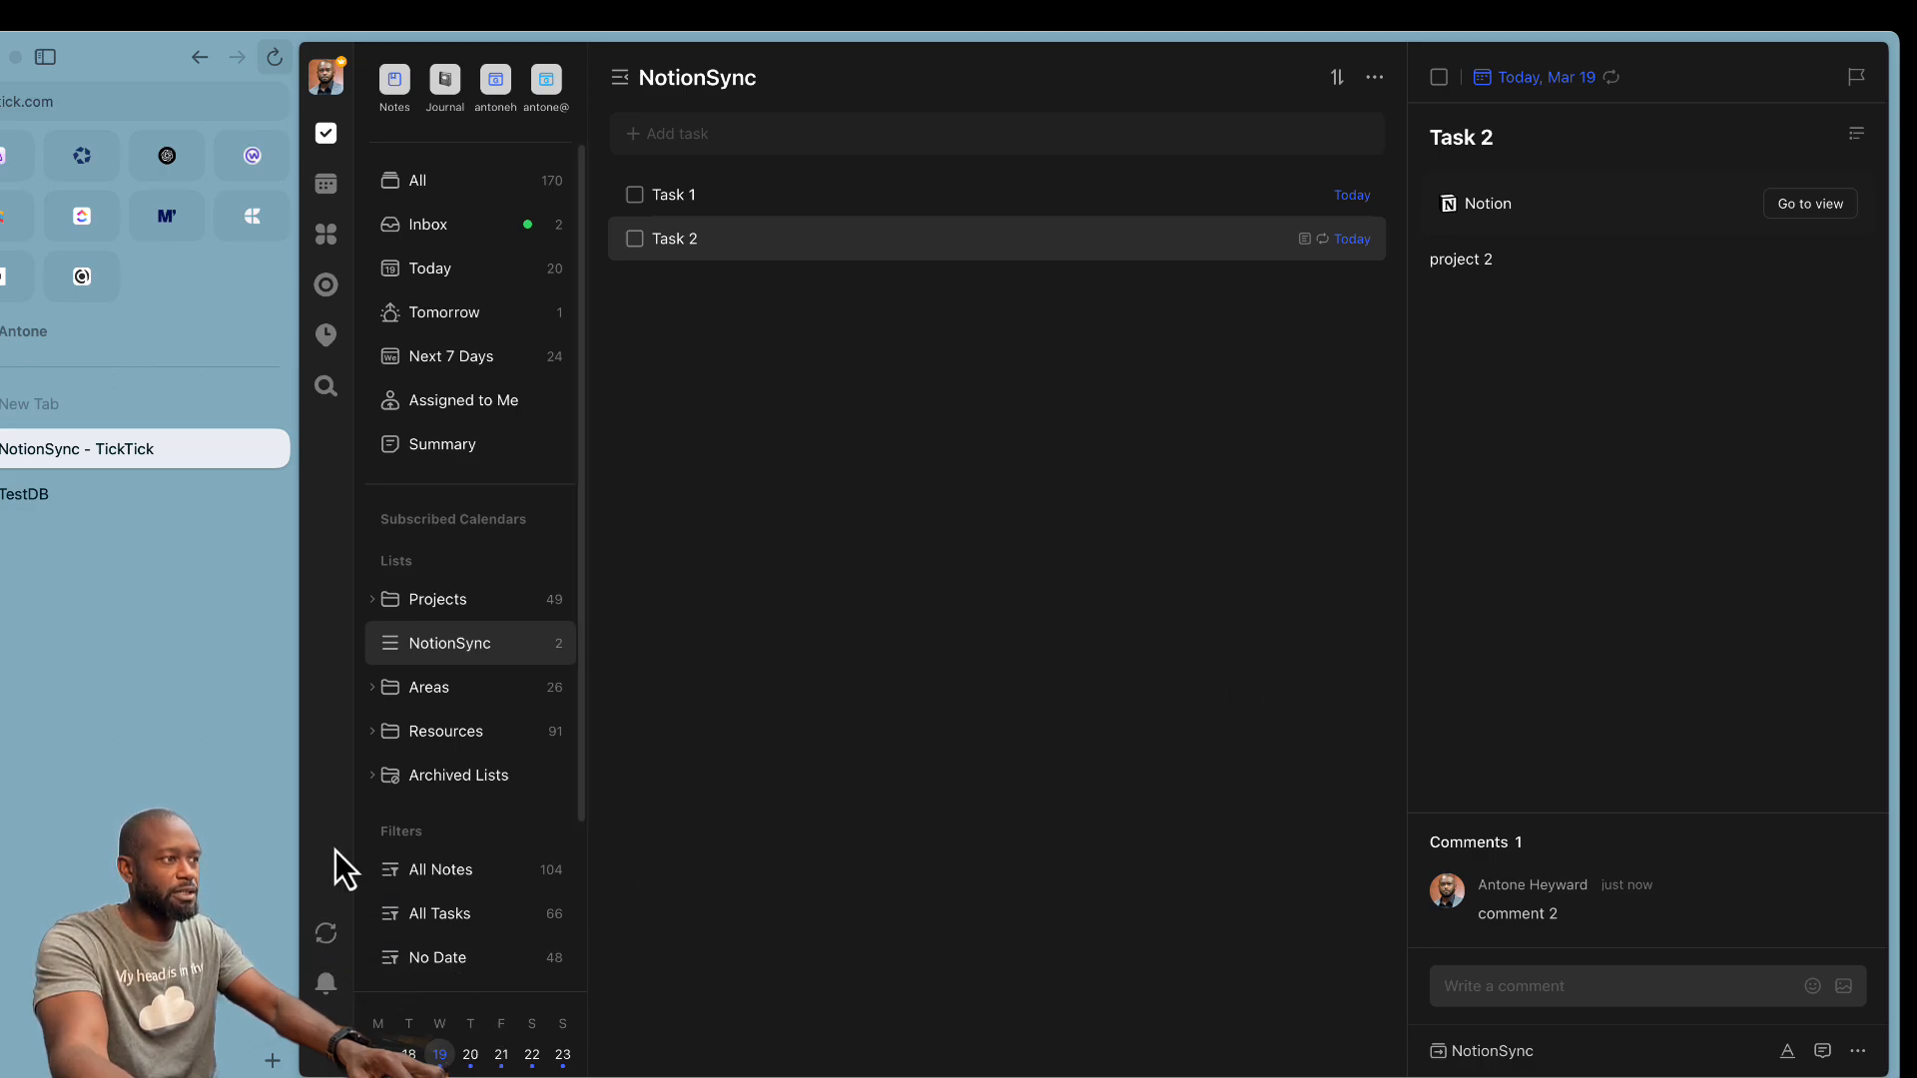
# - Switch to TestDB in Notion and set the status of Task 2 to Done
pyautogui.click(50, 494)
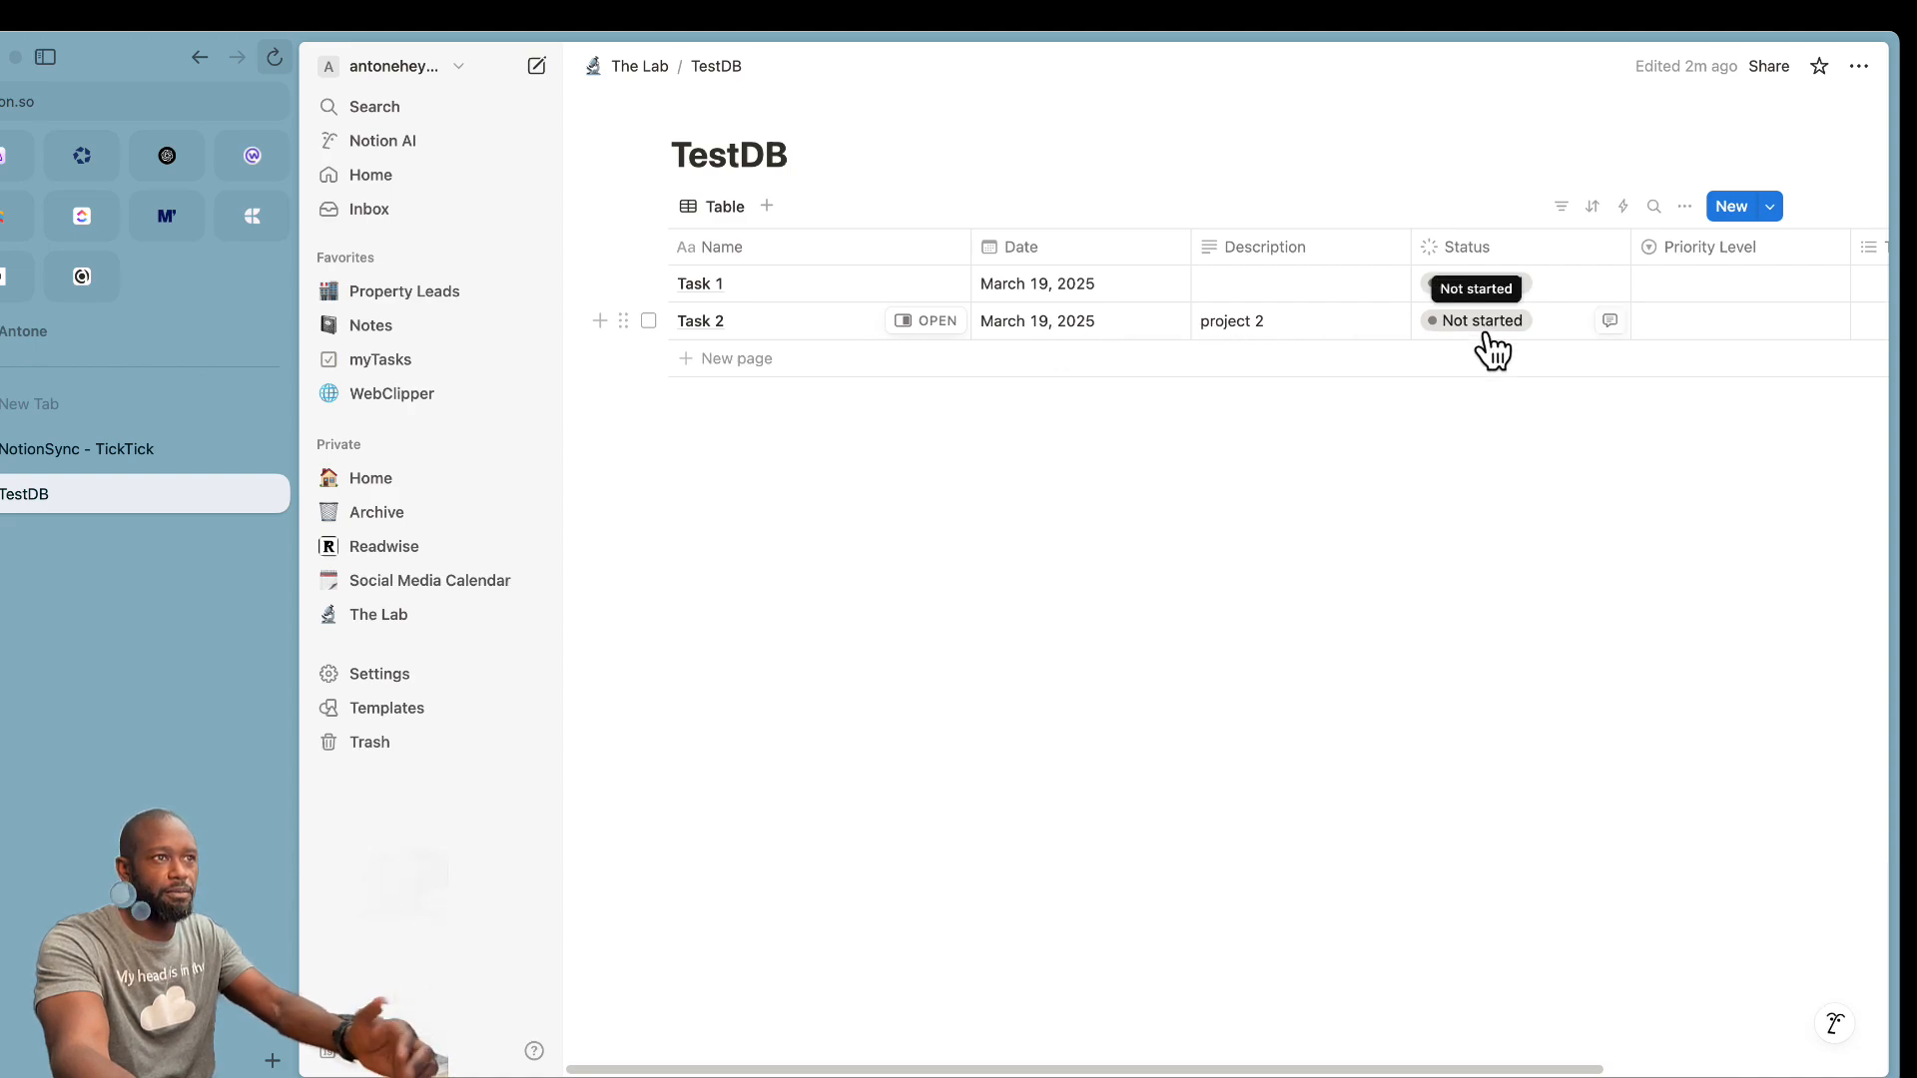
pyautogui.click(1492, 325)
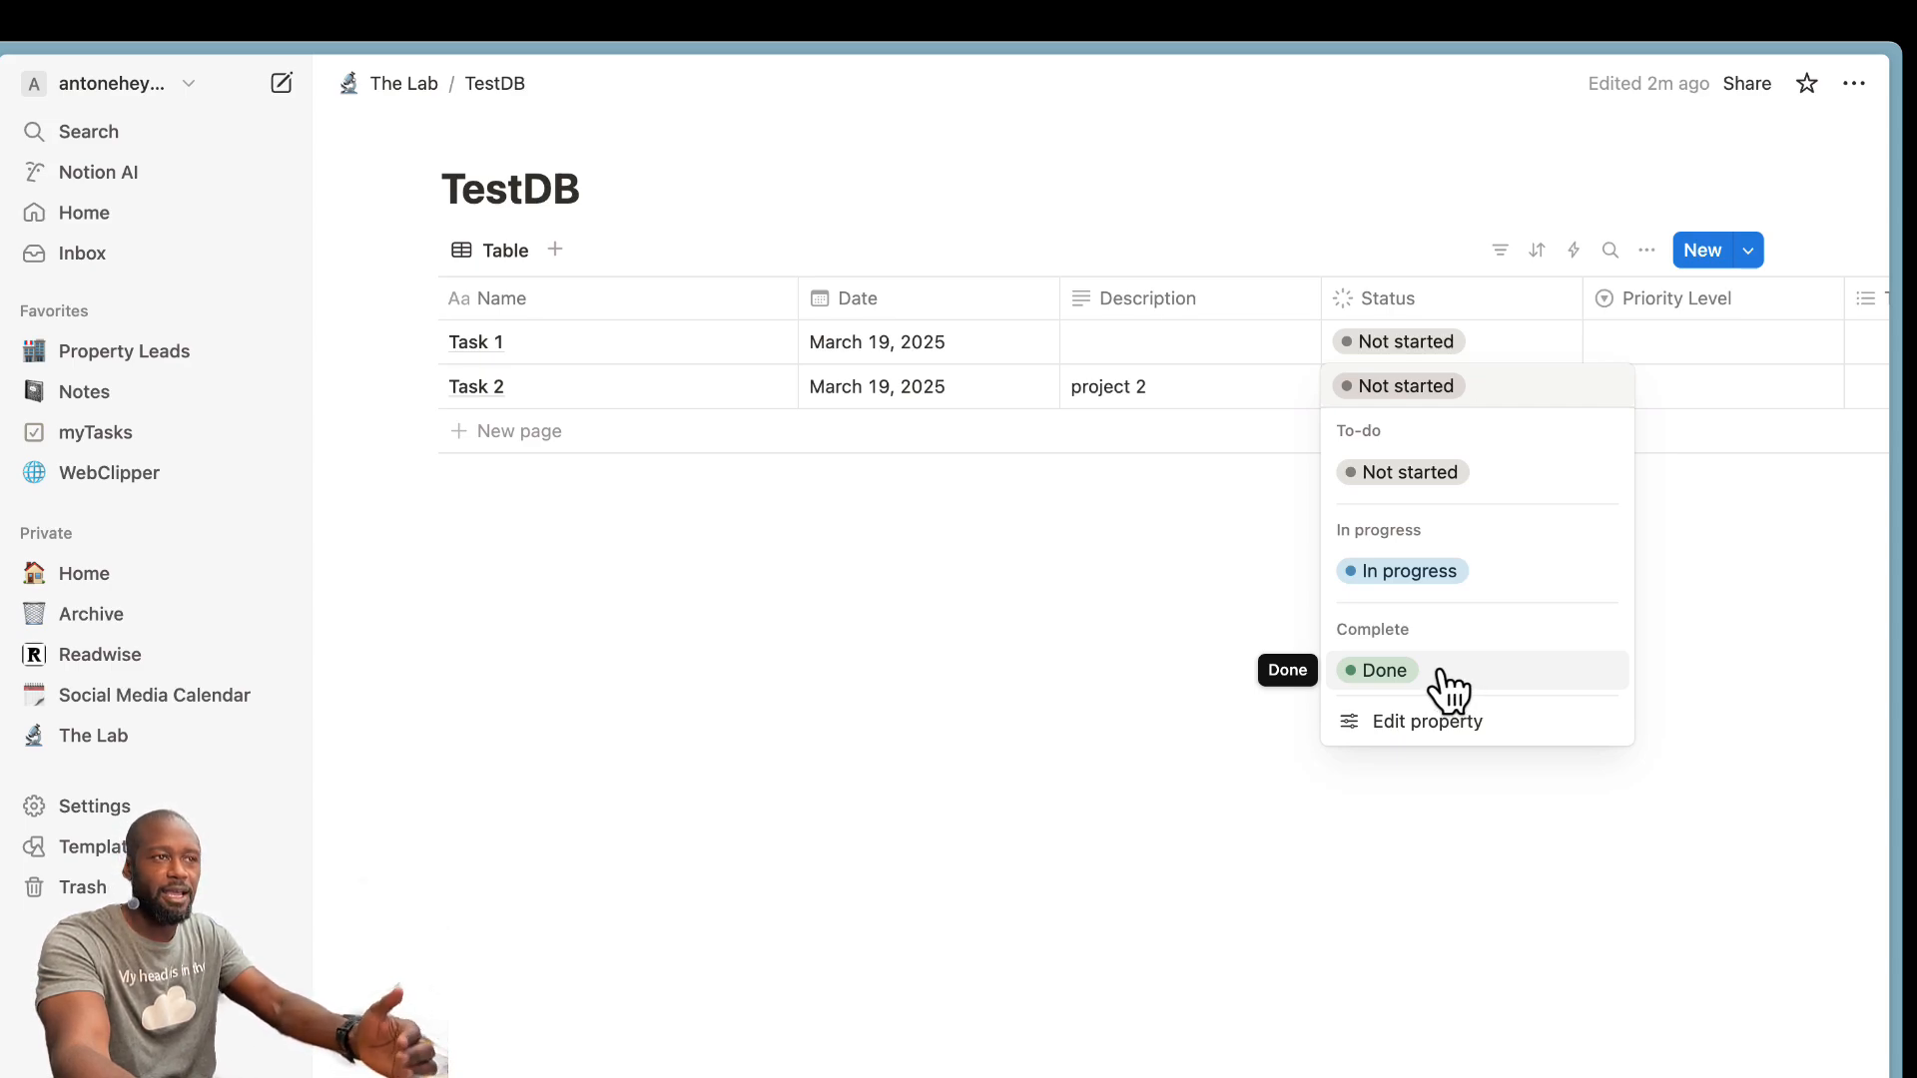
pyautogui.click(1442, 686)
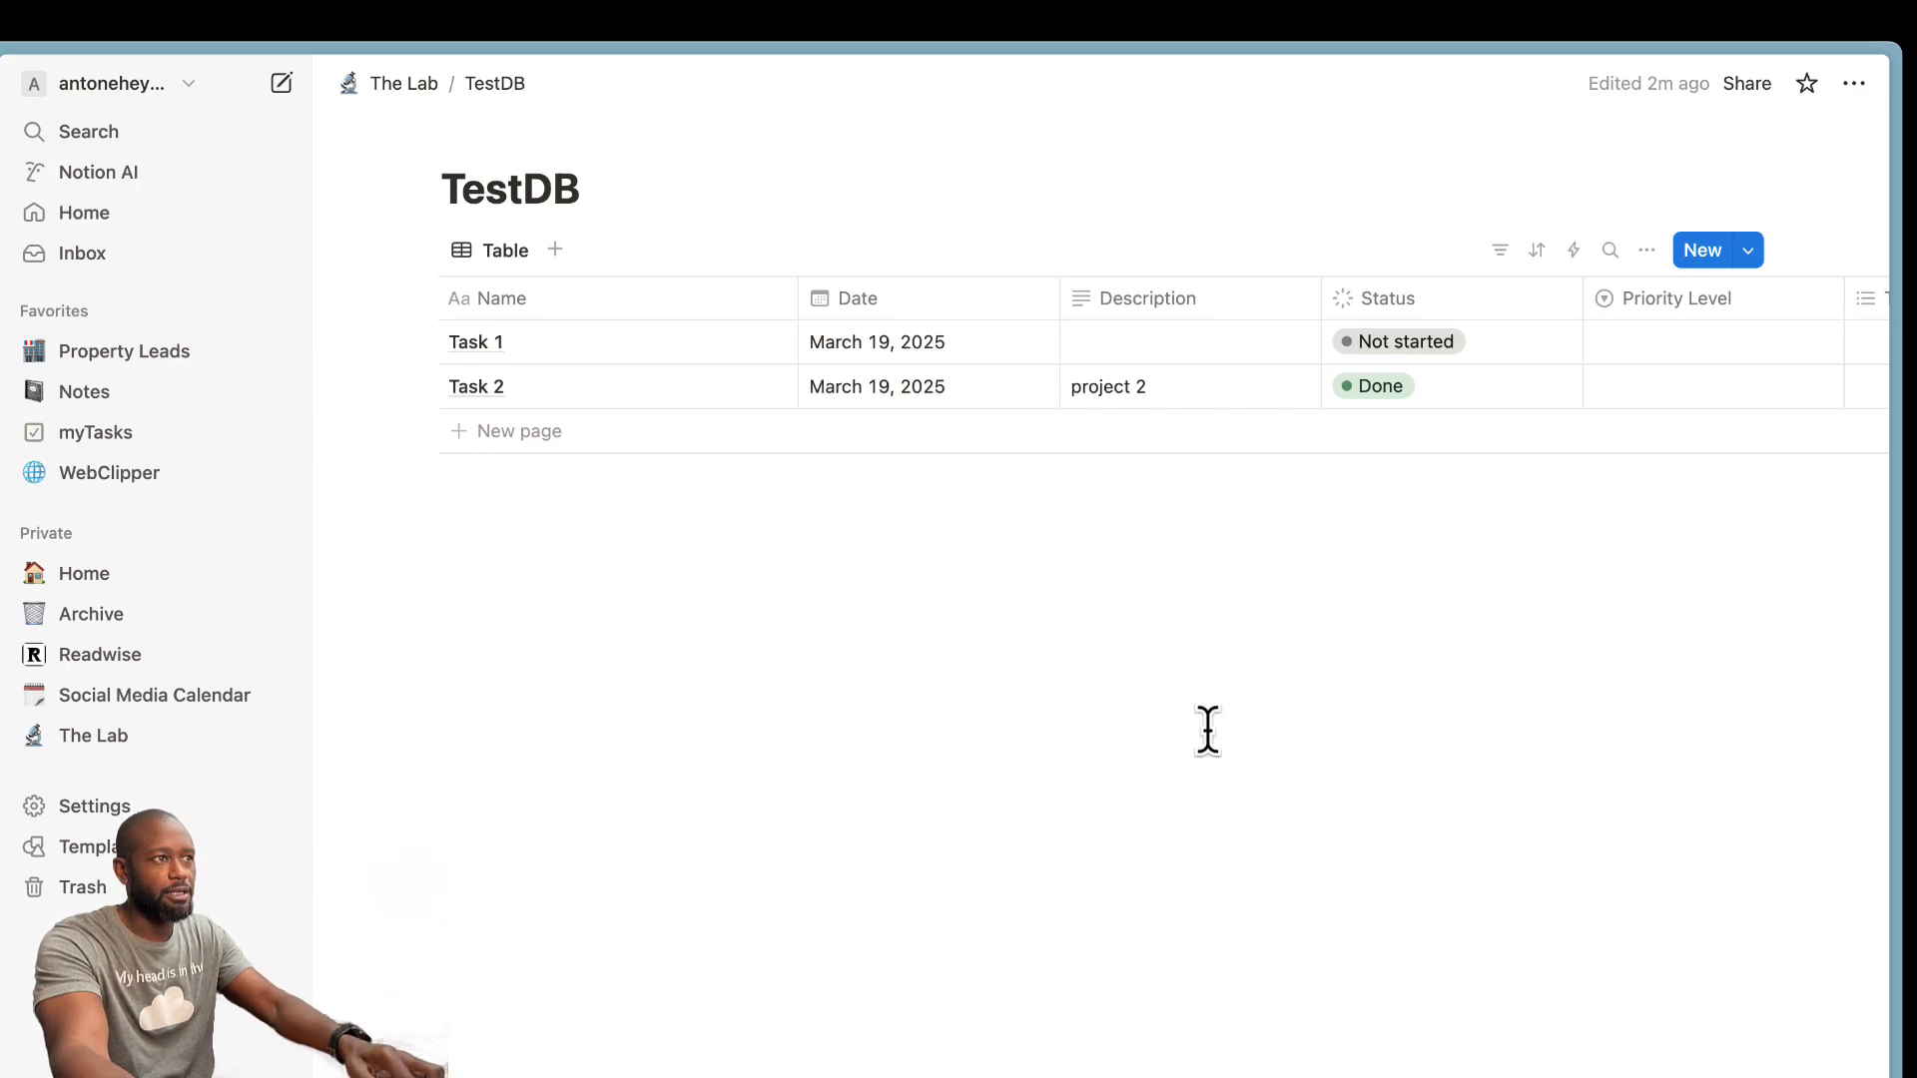
# - Return to TickTick and sync the NotionSync list with Notion again to bring in the status change
pyautogui.press('super+Tab')
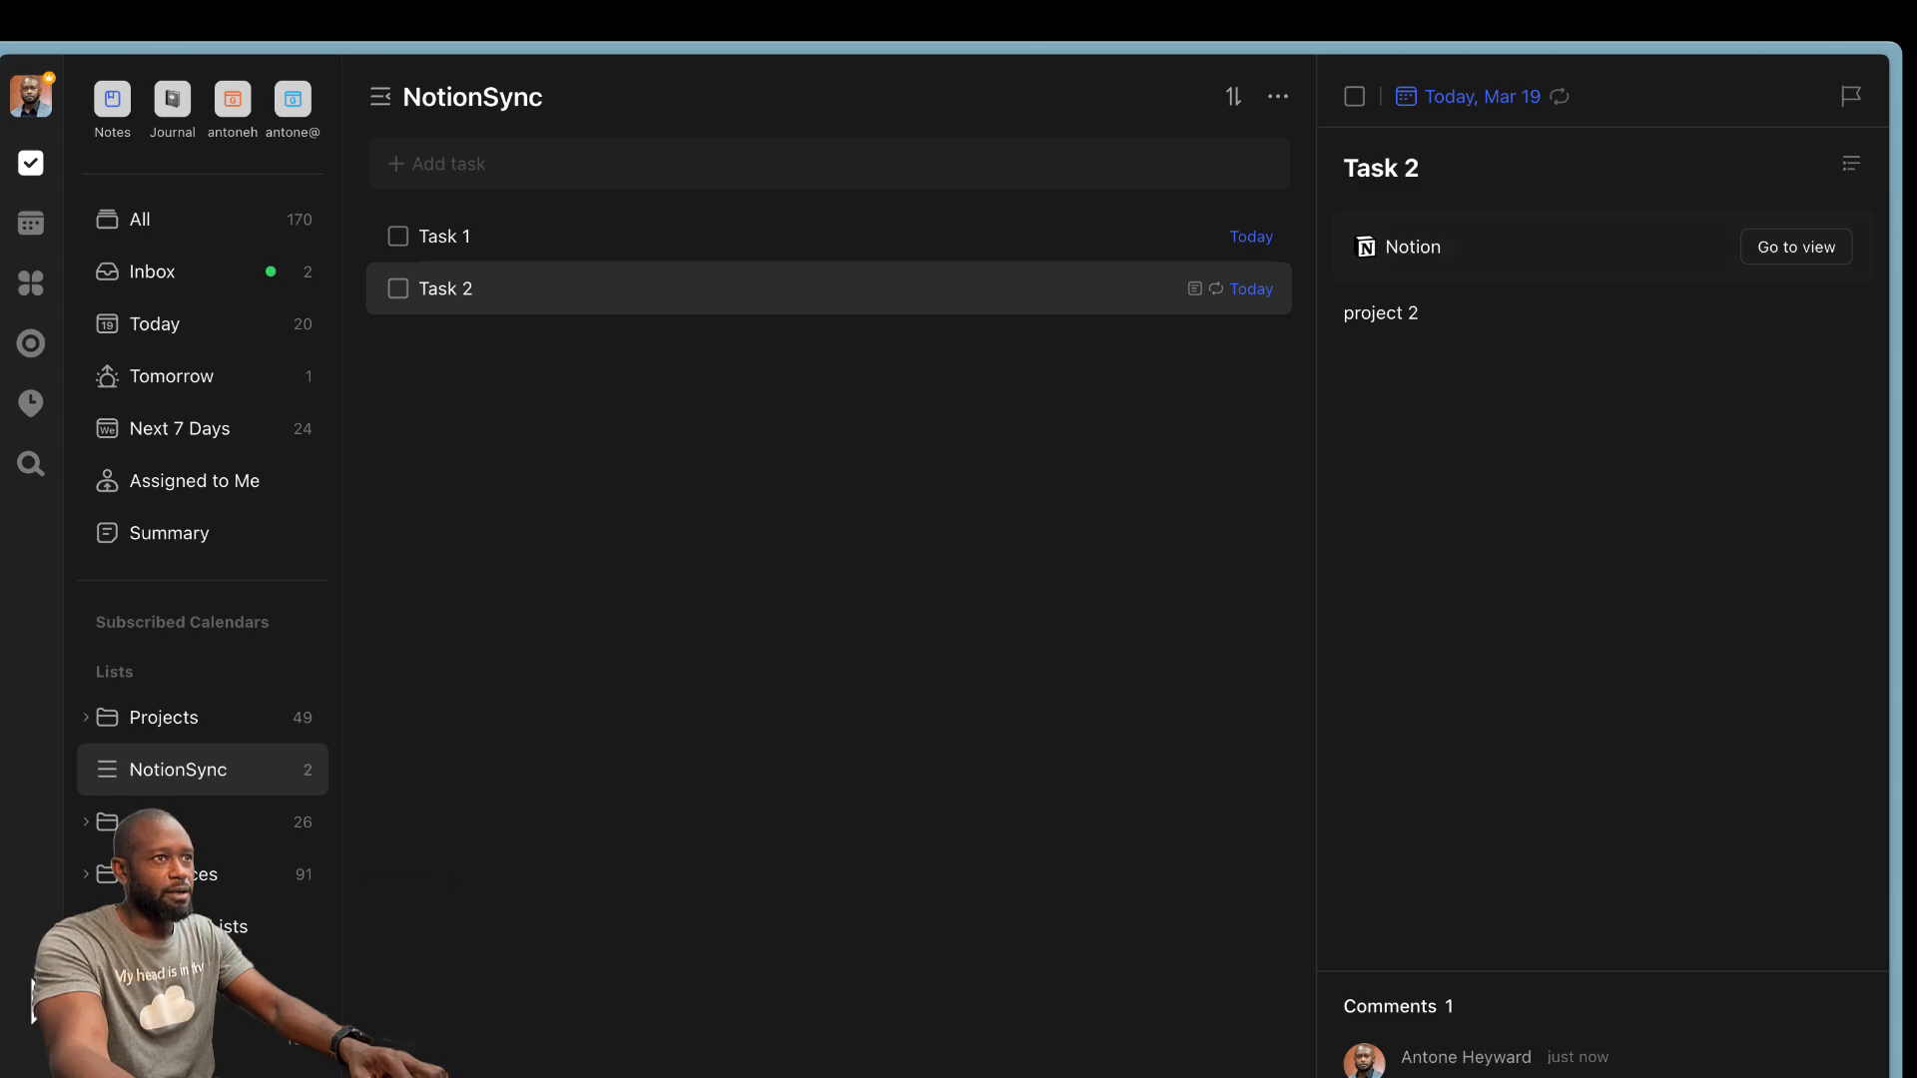
pyautogui.click(1281, 100)
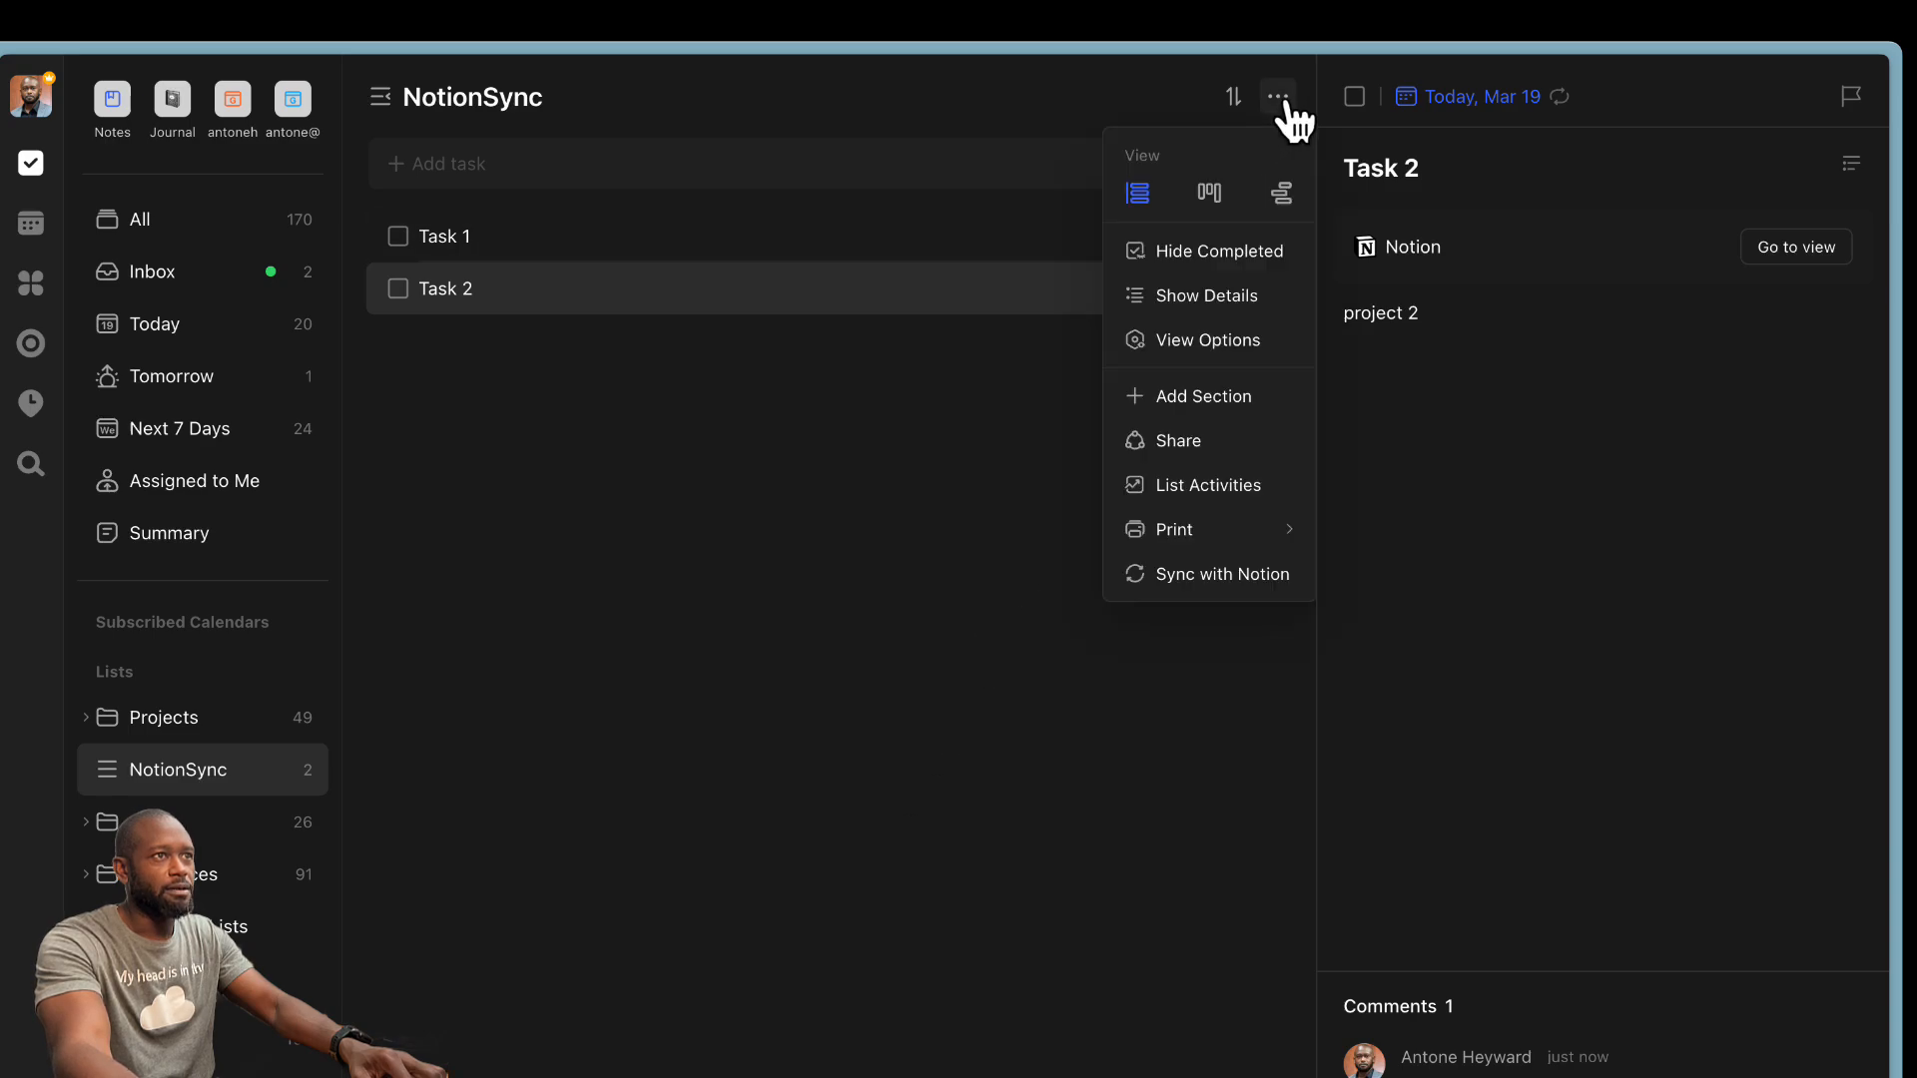
pyautogui.click(1237, 575)
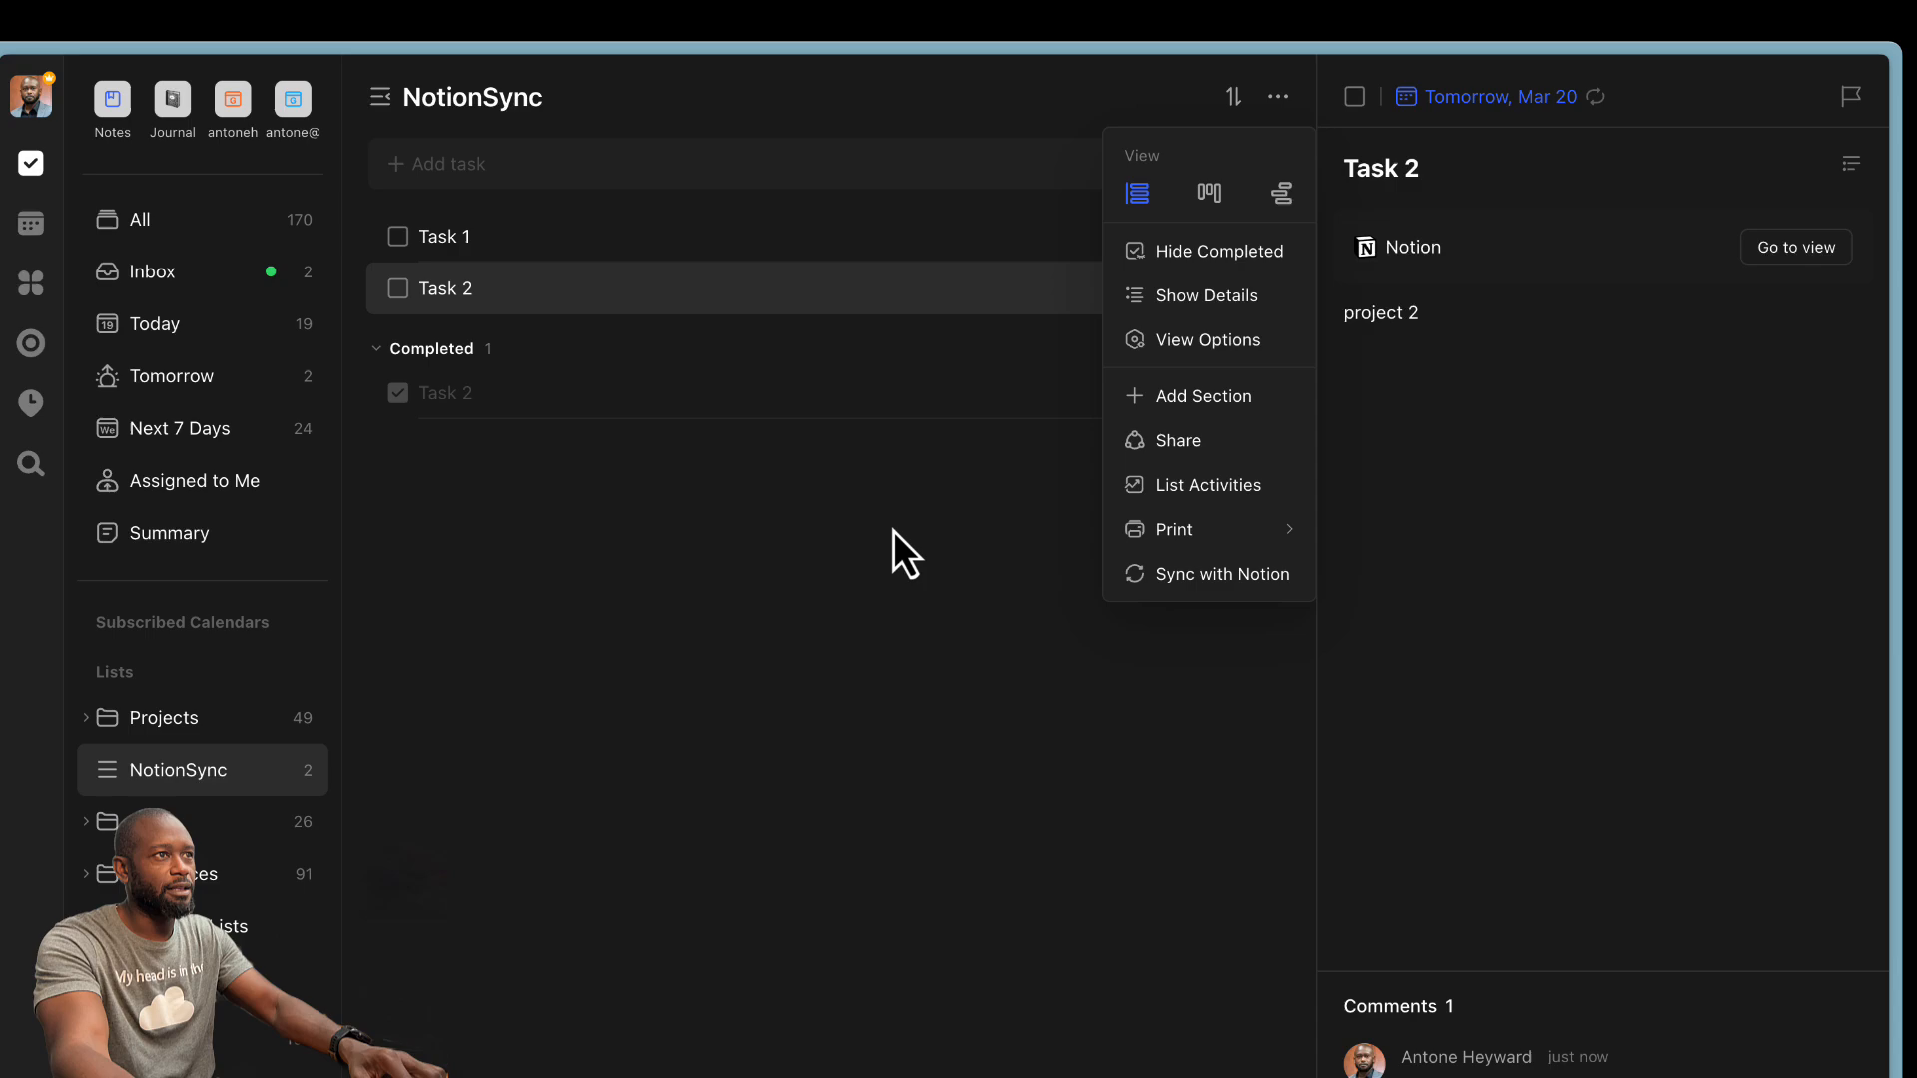
pyautogui.click(890, 106)
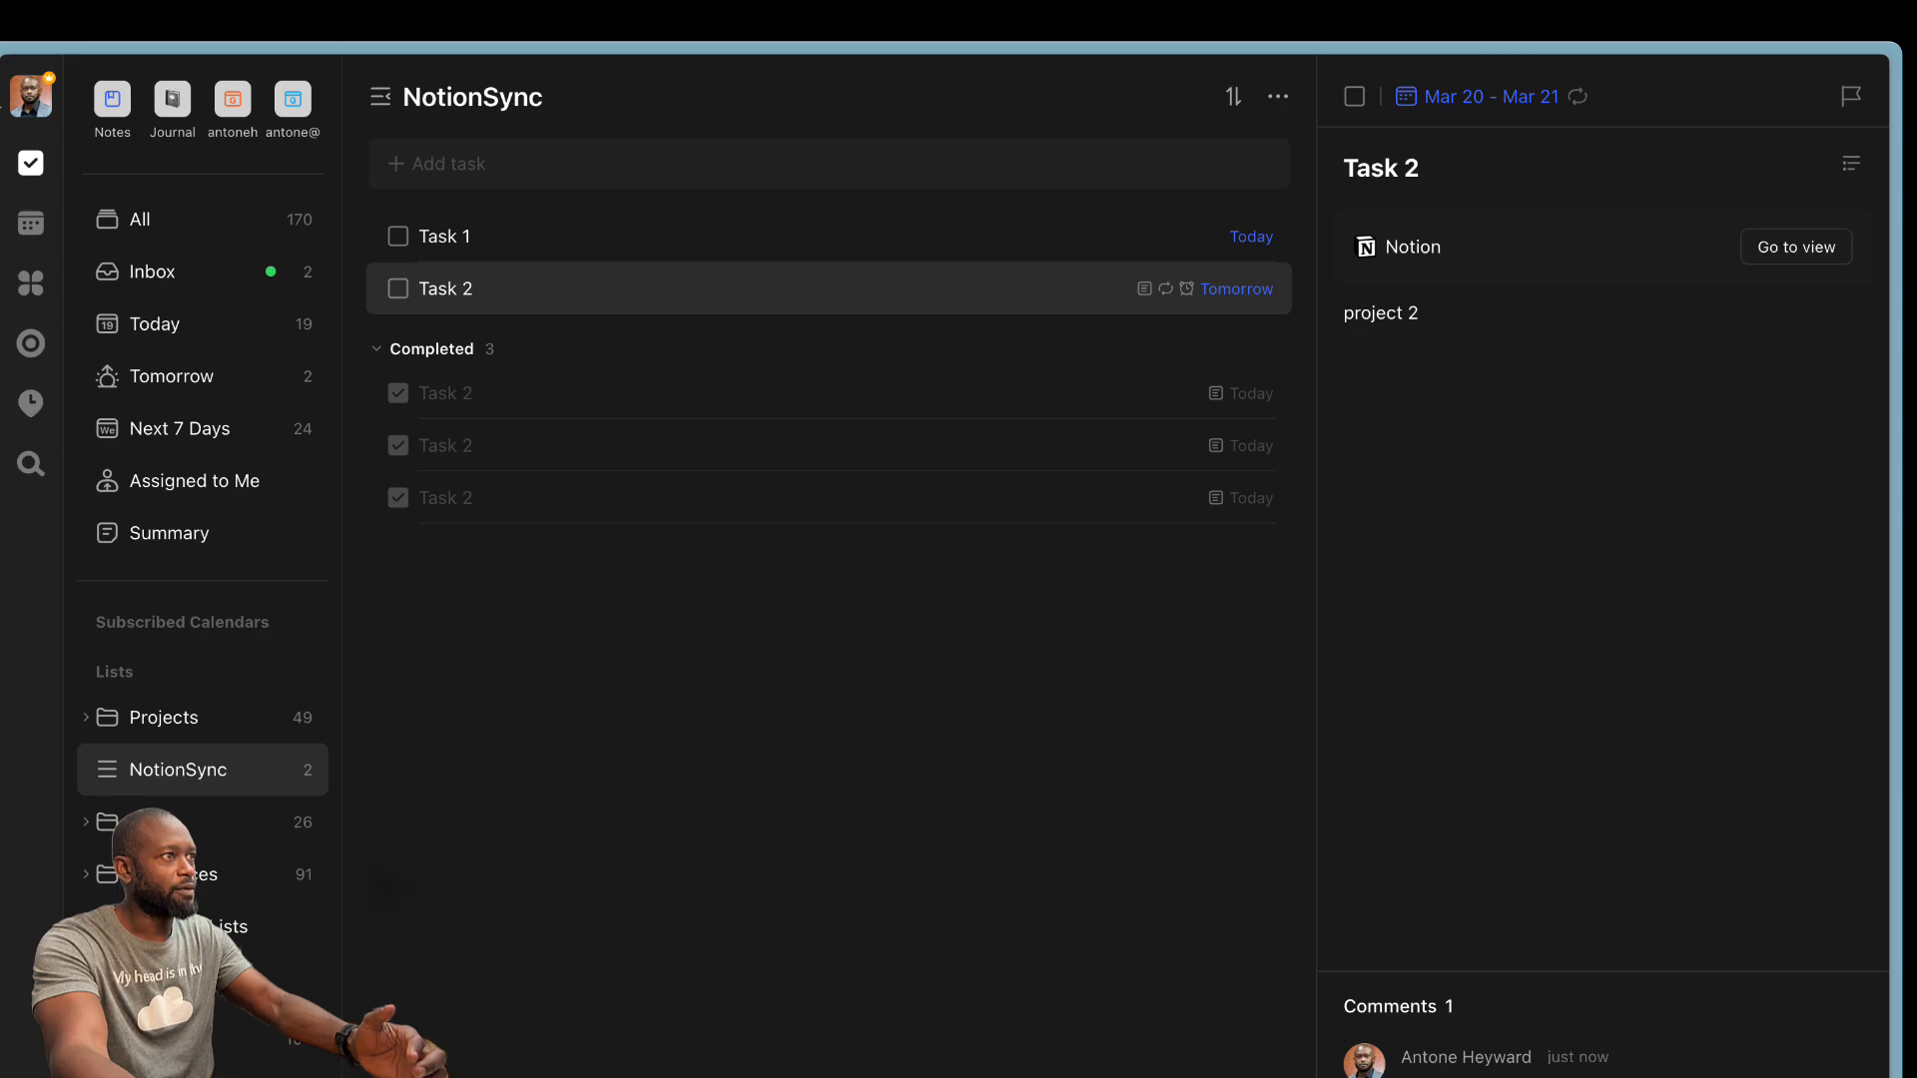
pyautogui.click(0, 72)
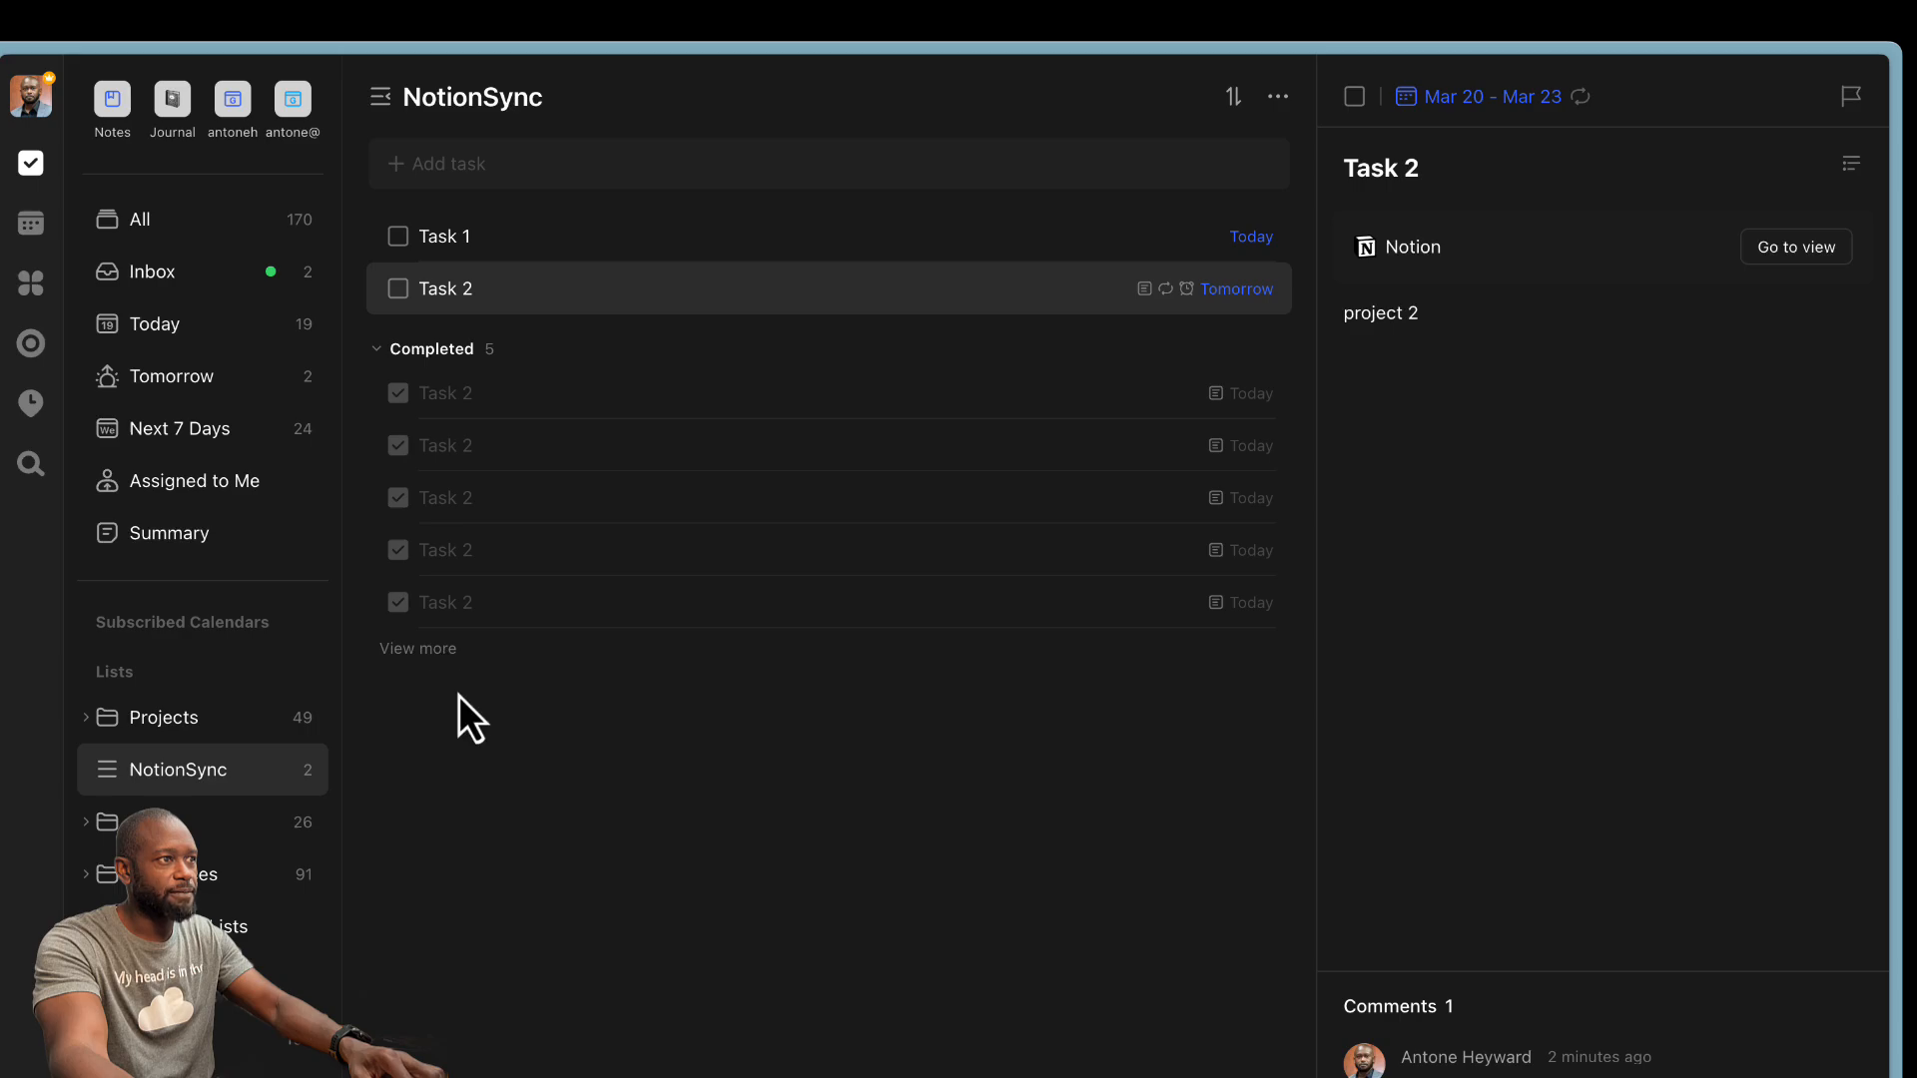
# - Show the remaining completed Task 2 entries in NotionSync and compare the list with the Task 2 rows in TestDB in Notion
pyautogui.click(420, 661)
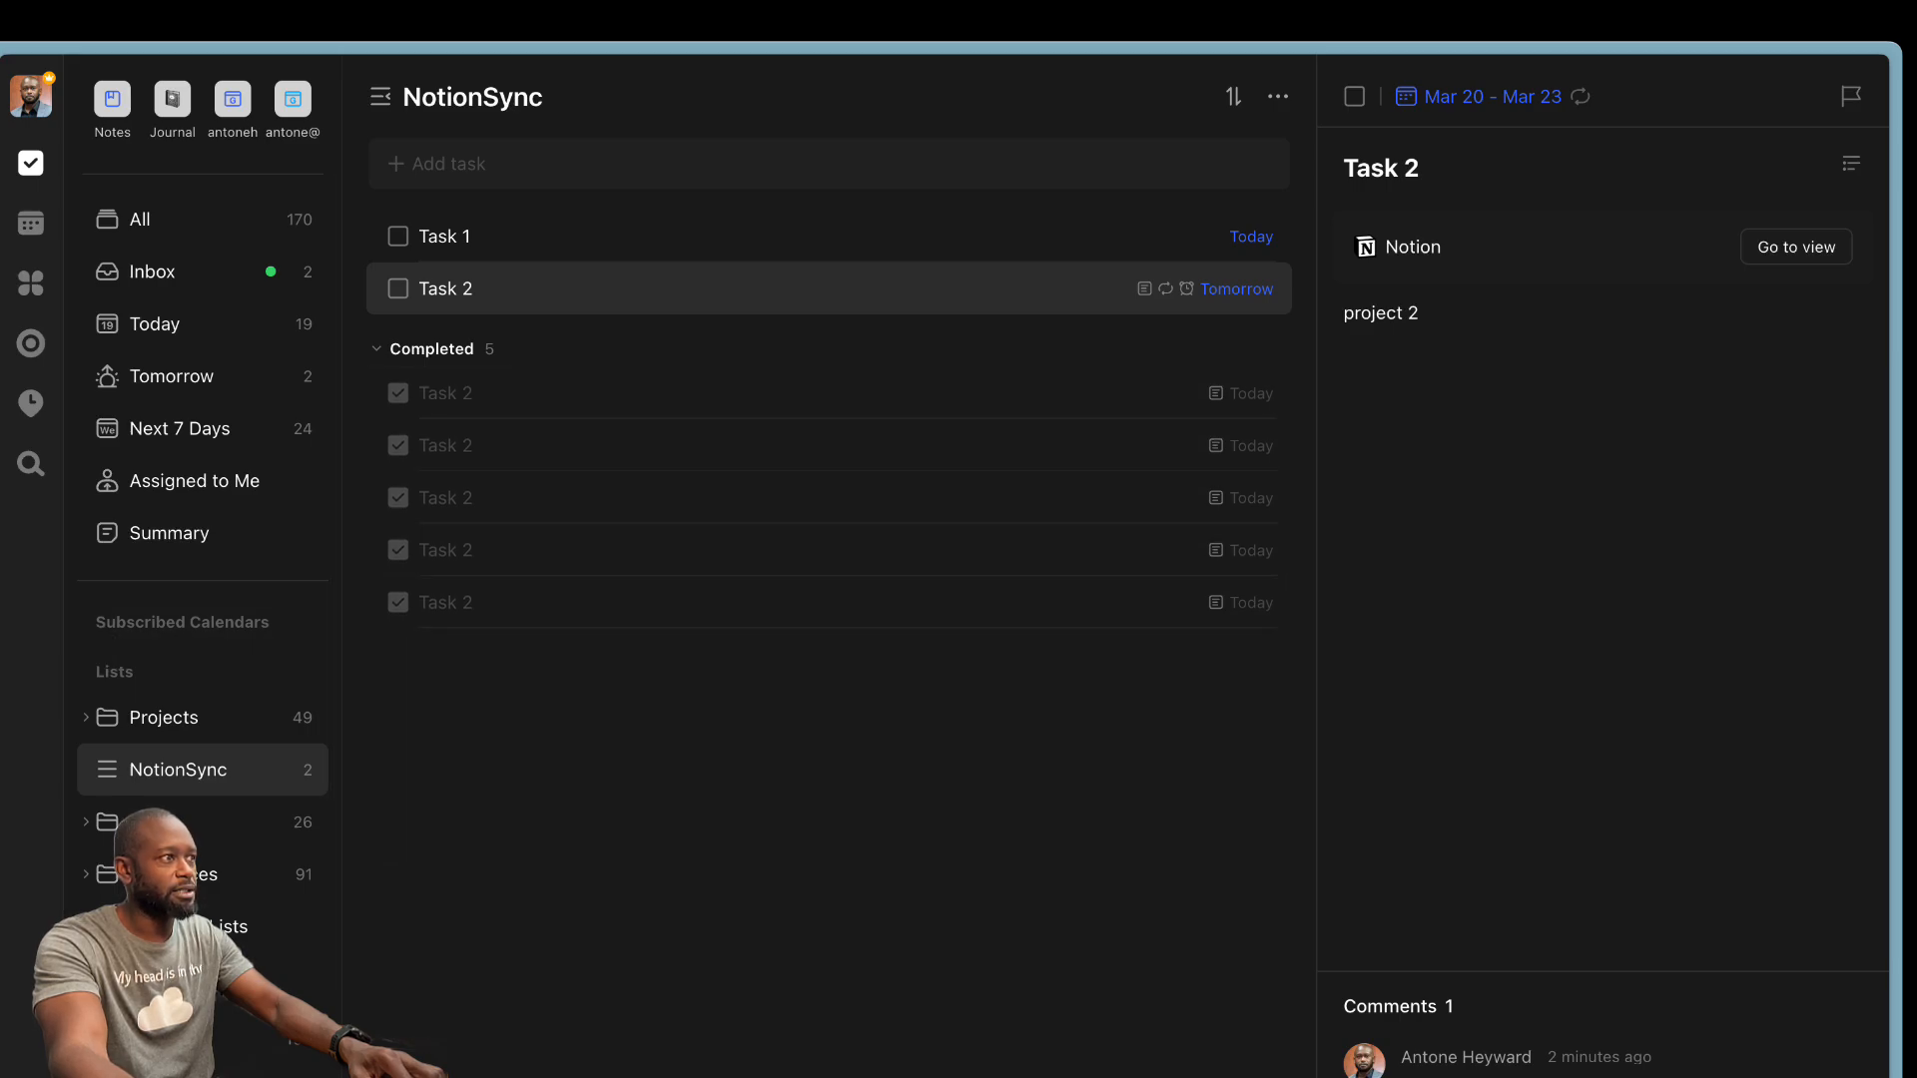
pyautogui.press('super+Tab')
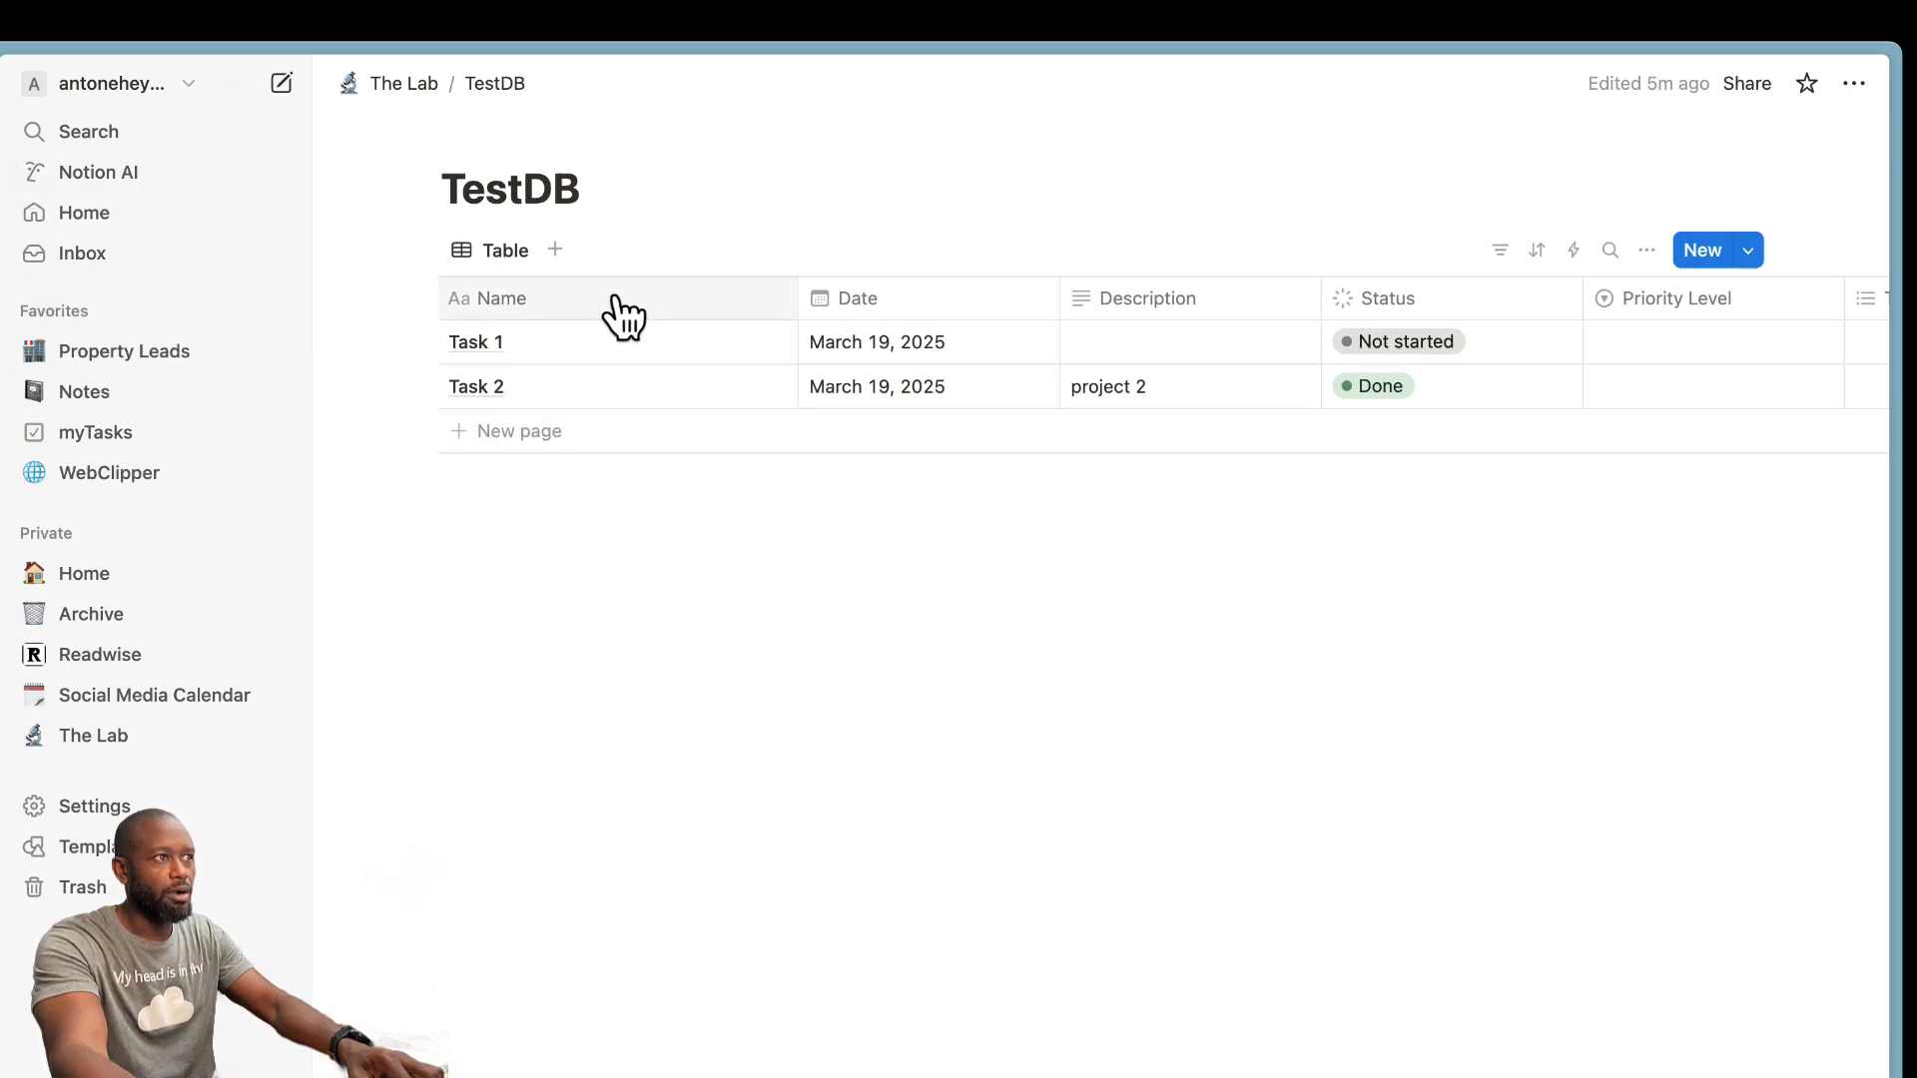
pyautogui.click(2, 761)
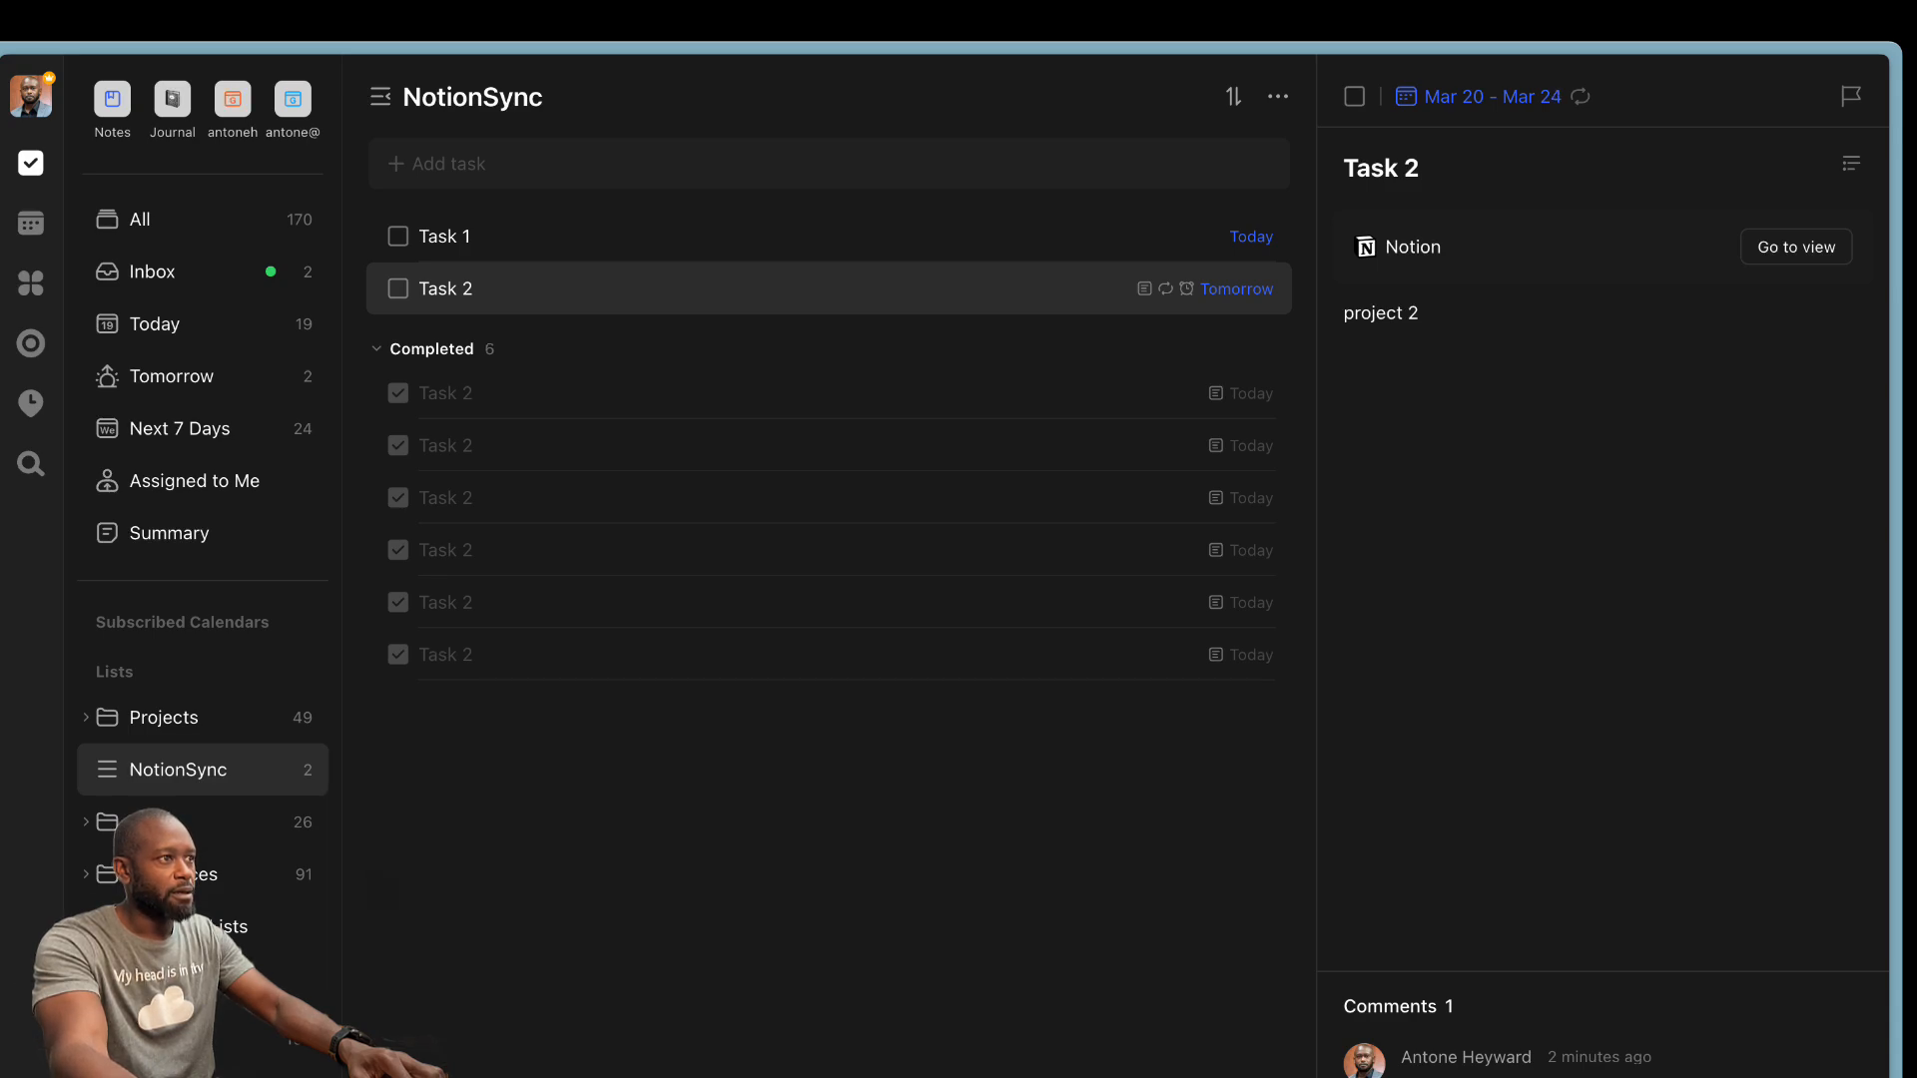
pyautogui.press('super+Tab')
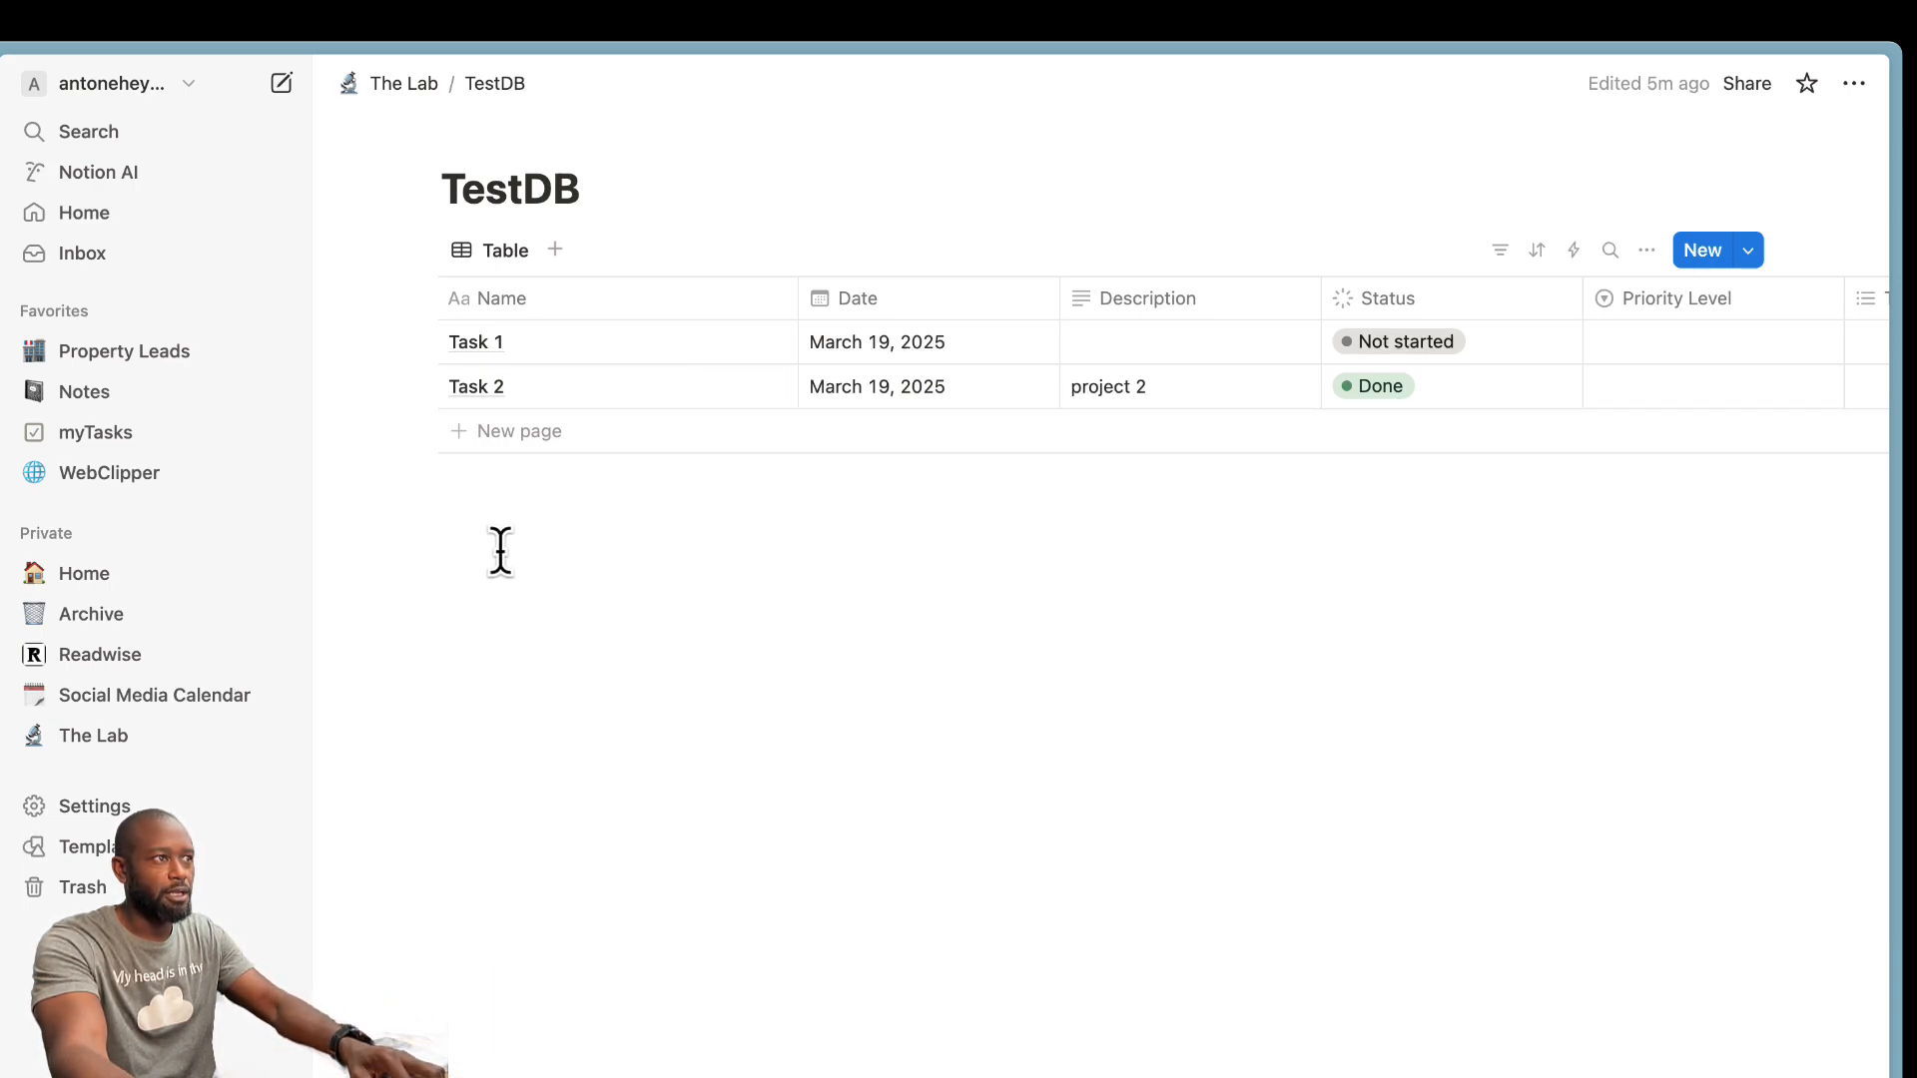
pyautogui.press('super+Tab')
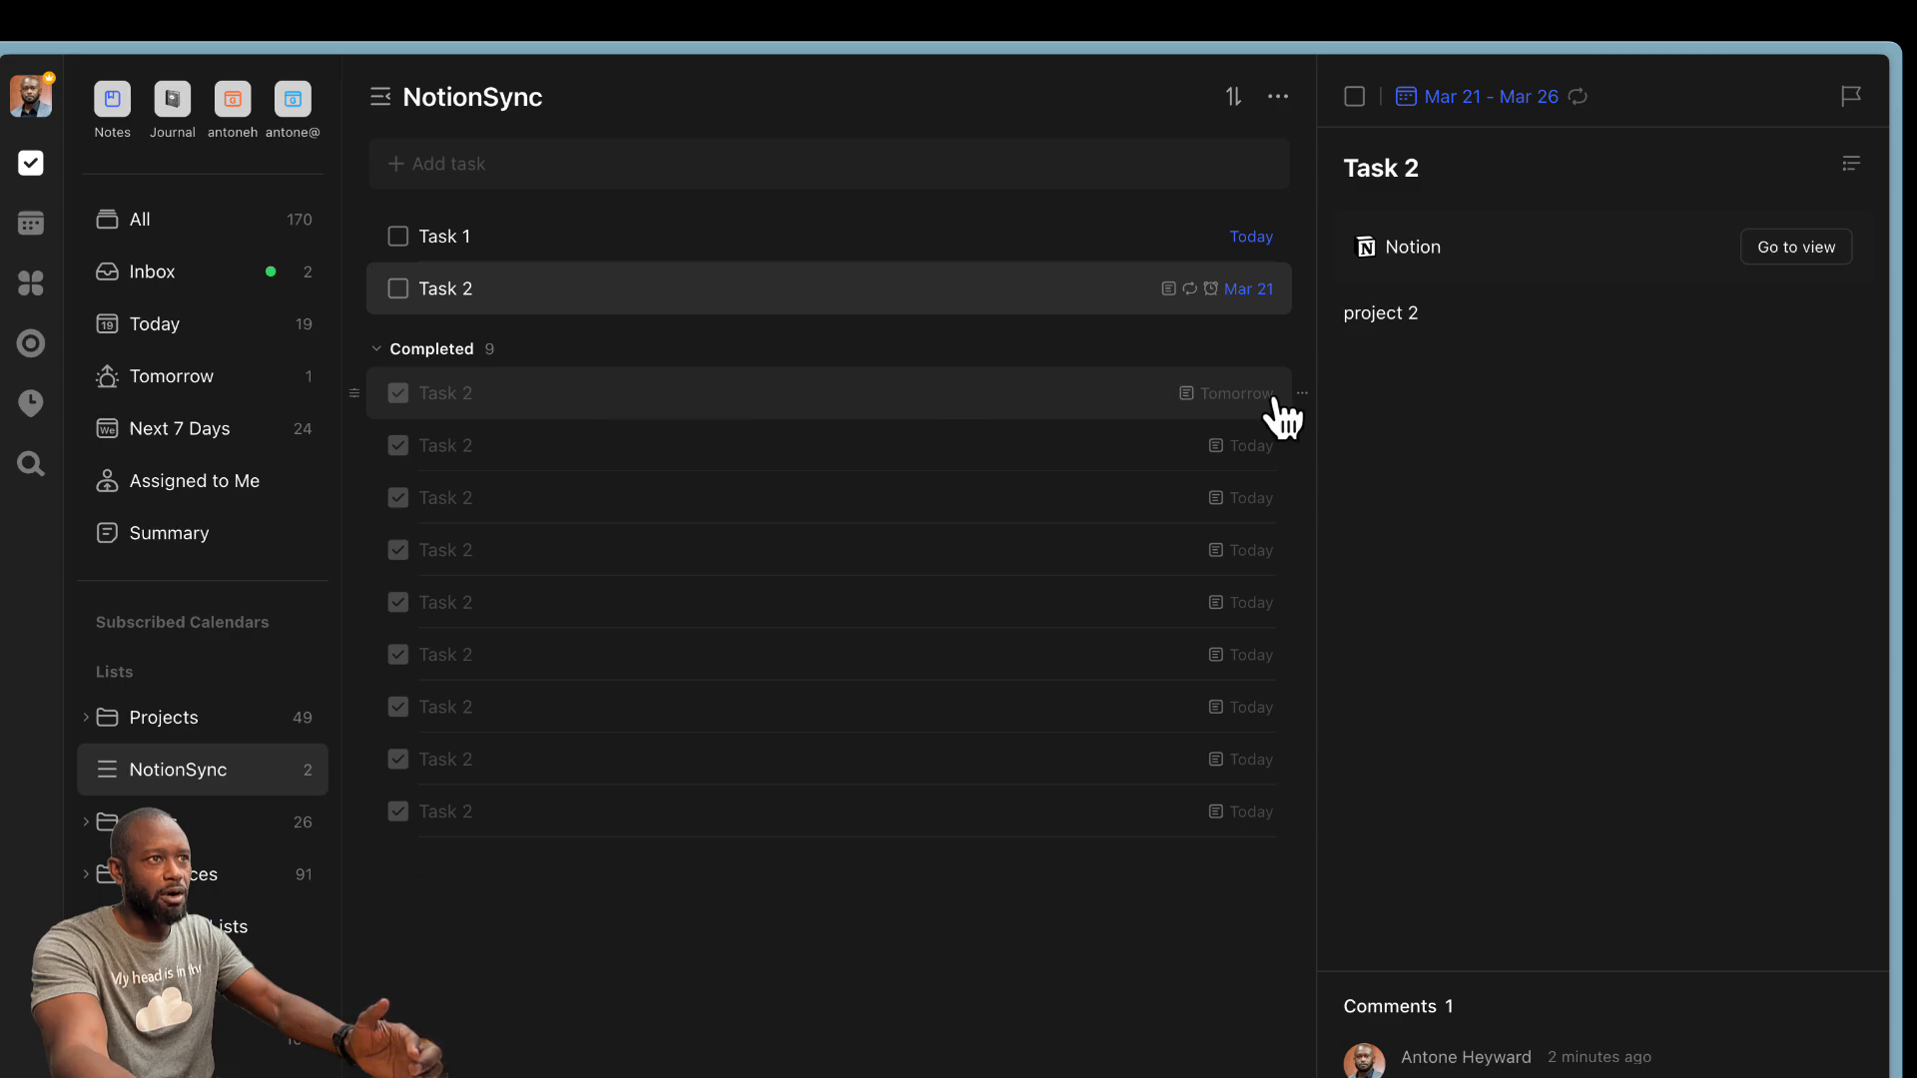
pyautogui.moveTo(1253, 399)
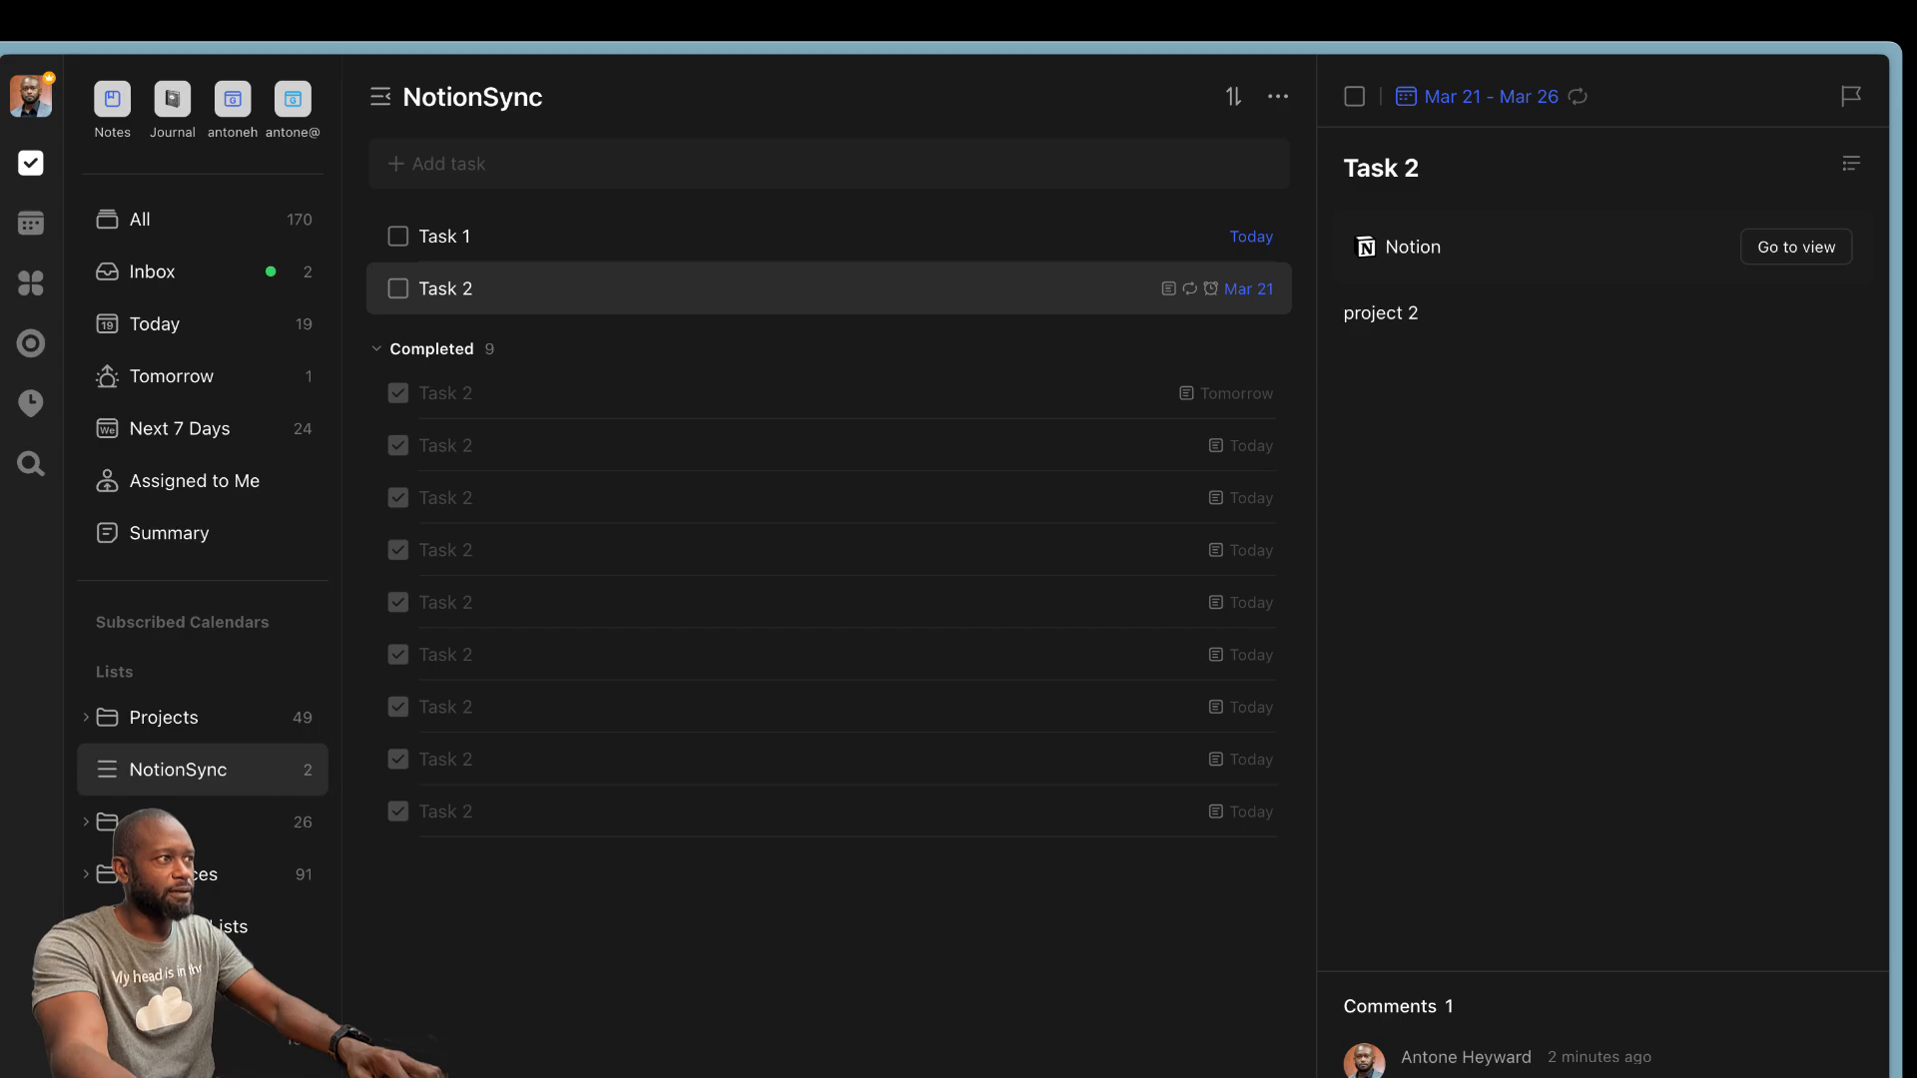
pyautogui.hotkey('ctrl', 'Tab')
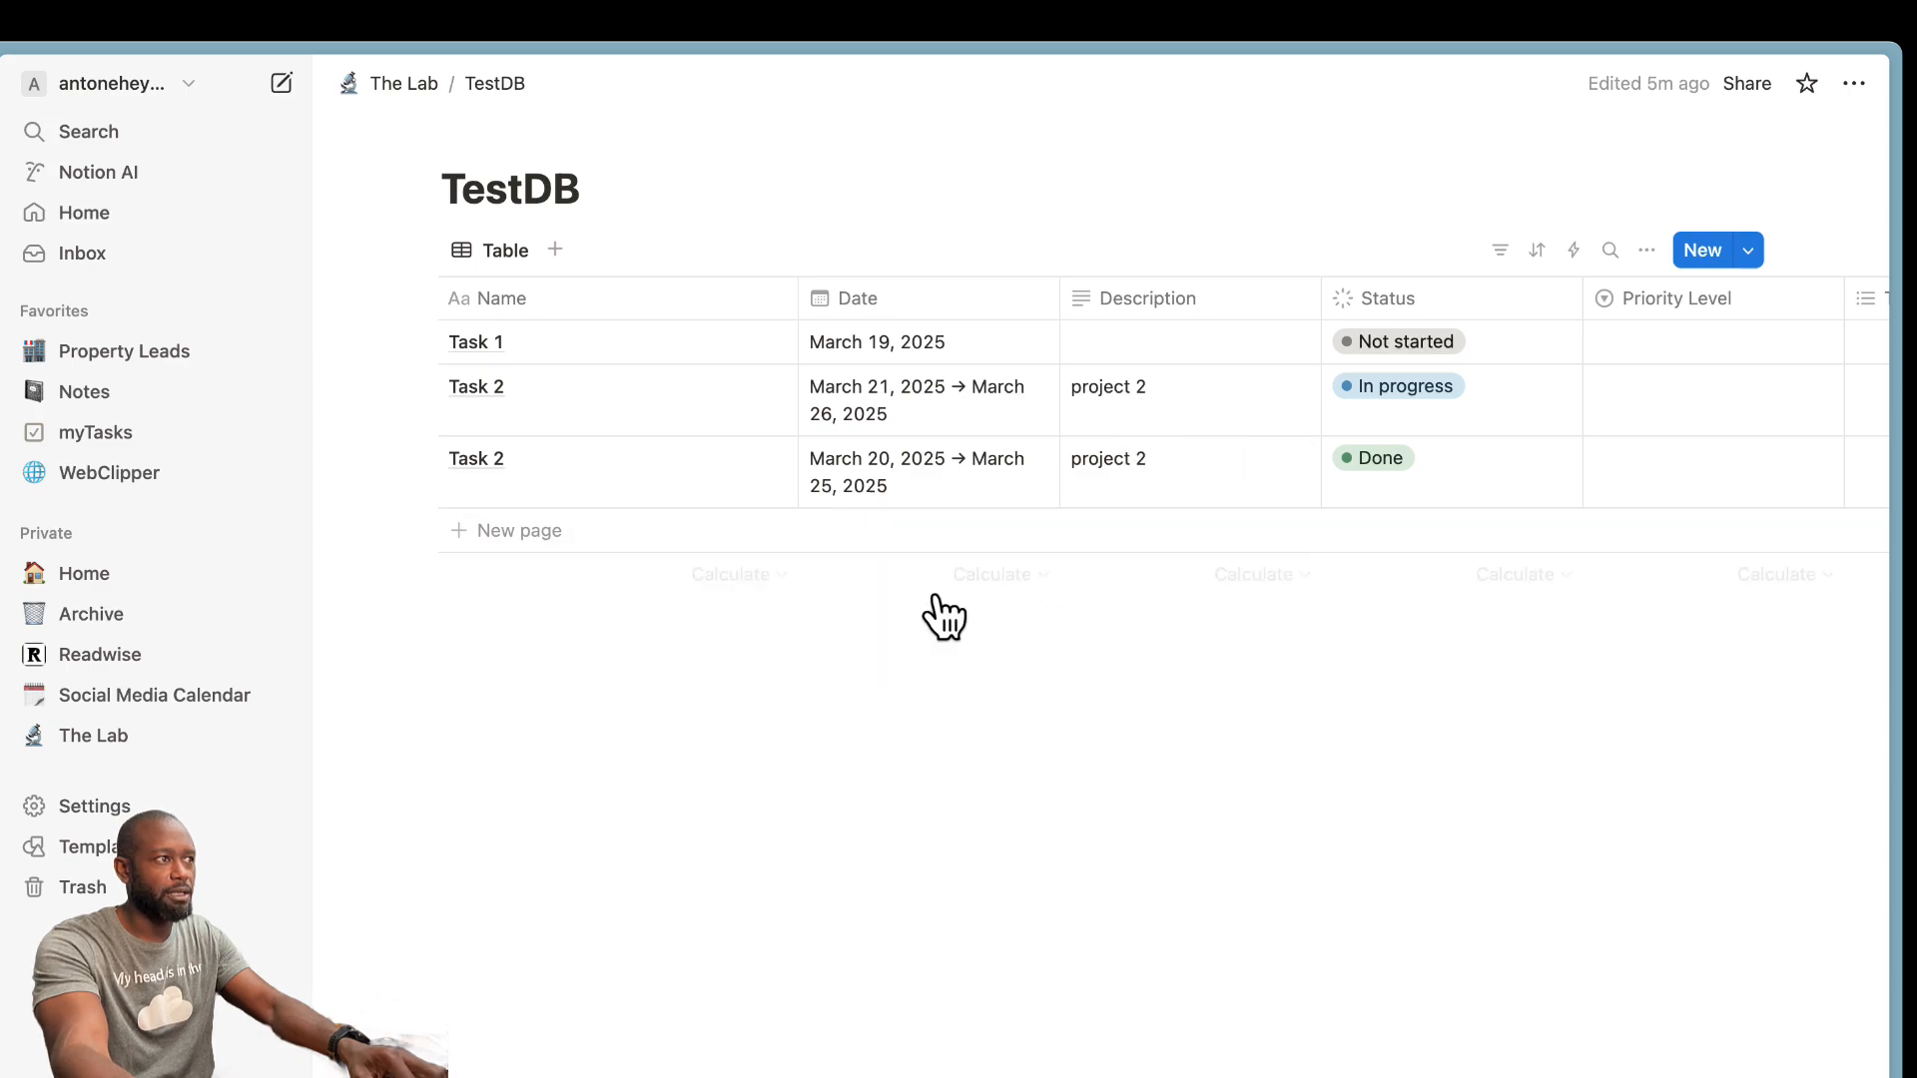
# - Return to TickTick, complete the active Task 2, and inspect the date settings of a completed occurrence and the new active one
pyautogui.press('super+Tab')
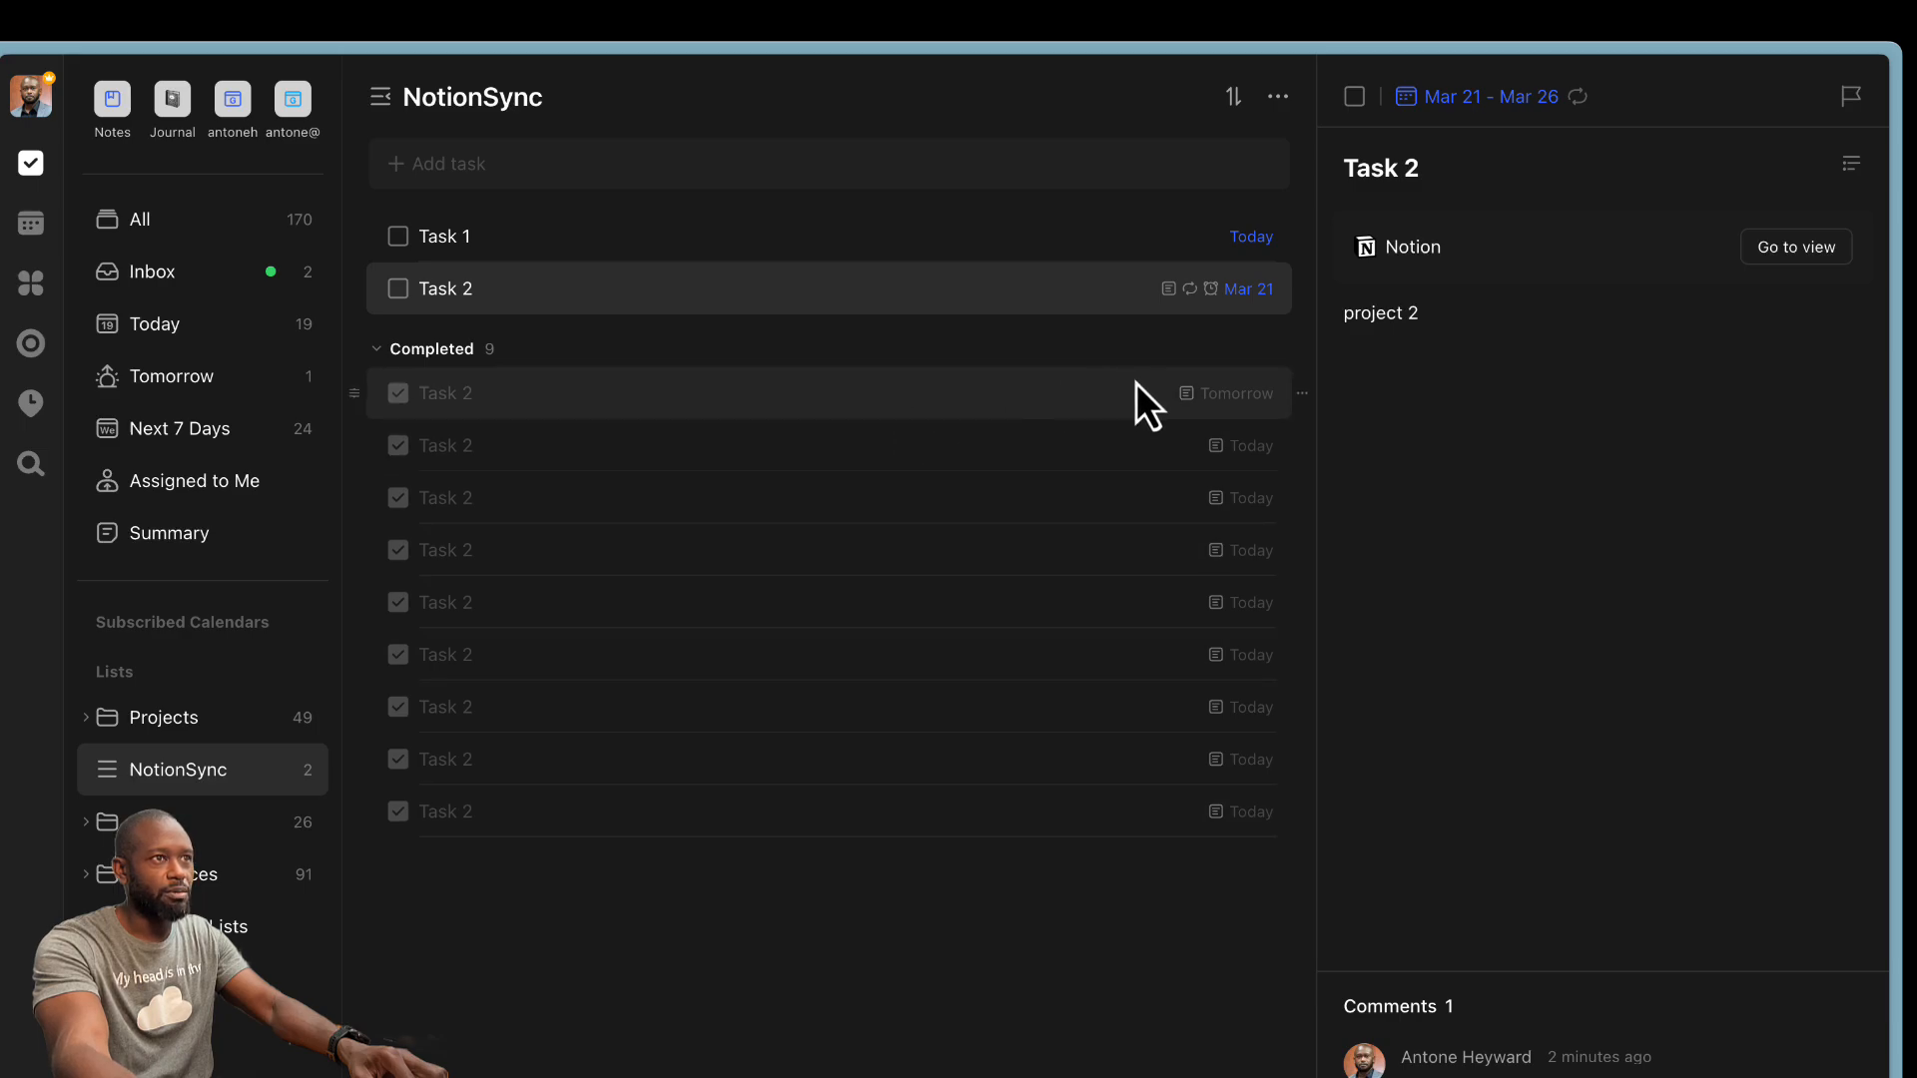
pyautogui.click(398, 288)
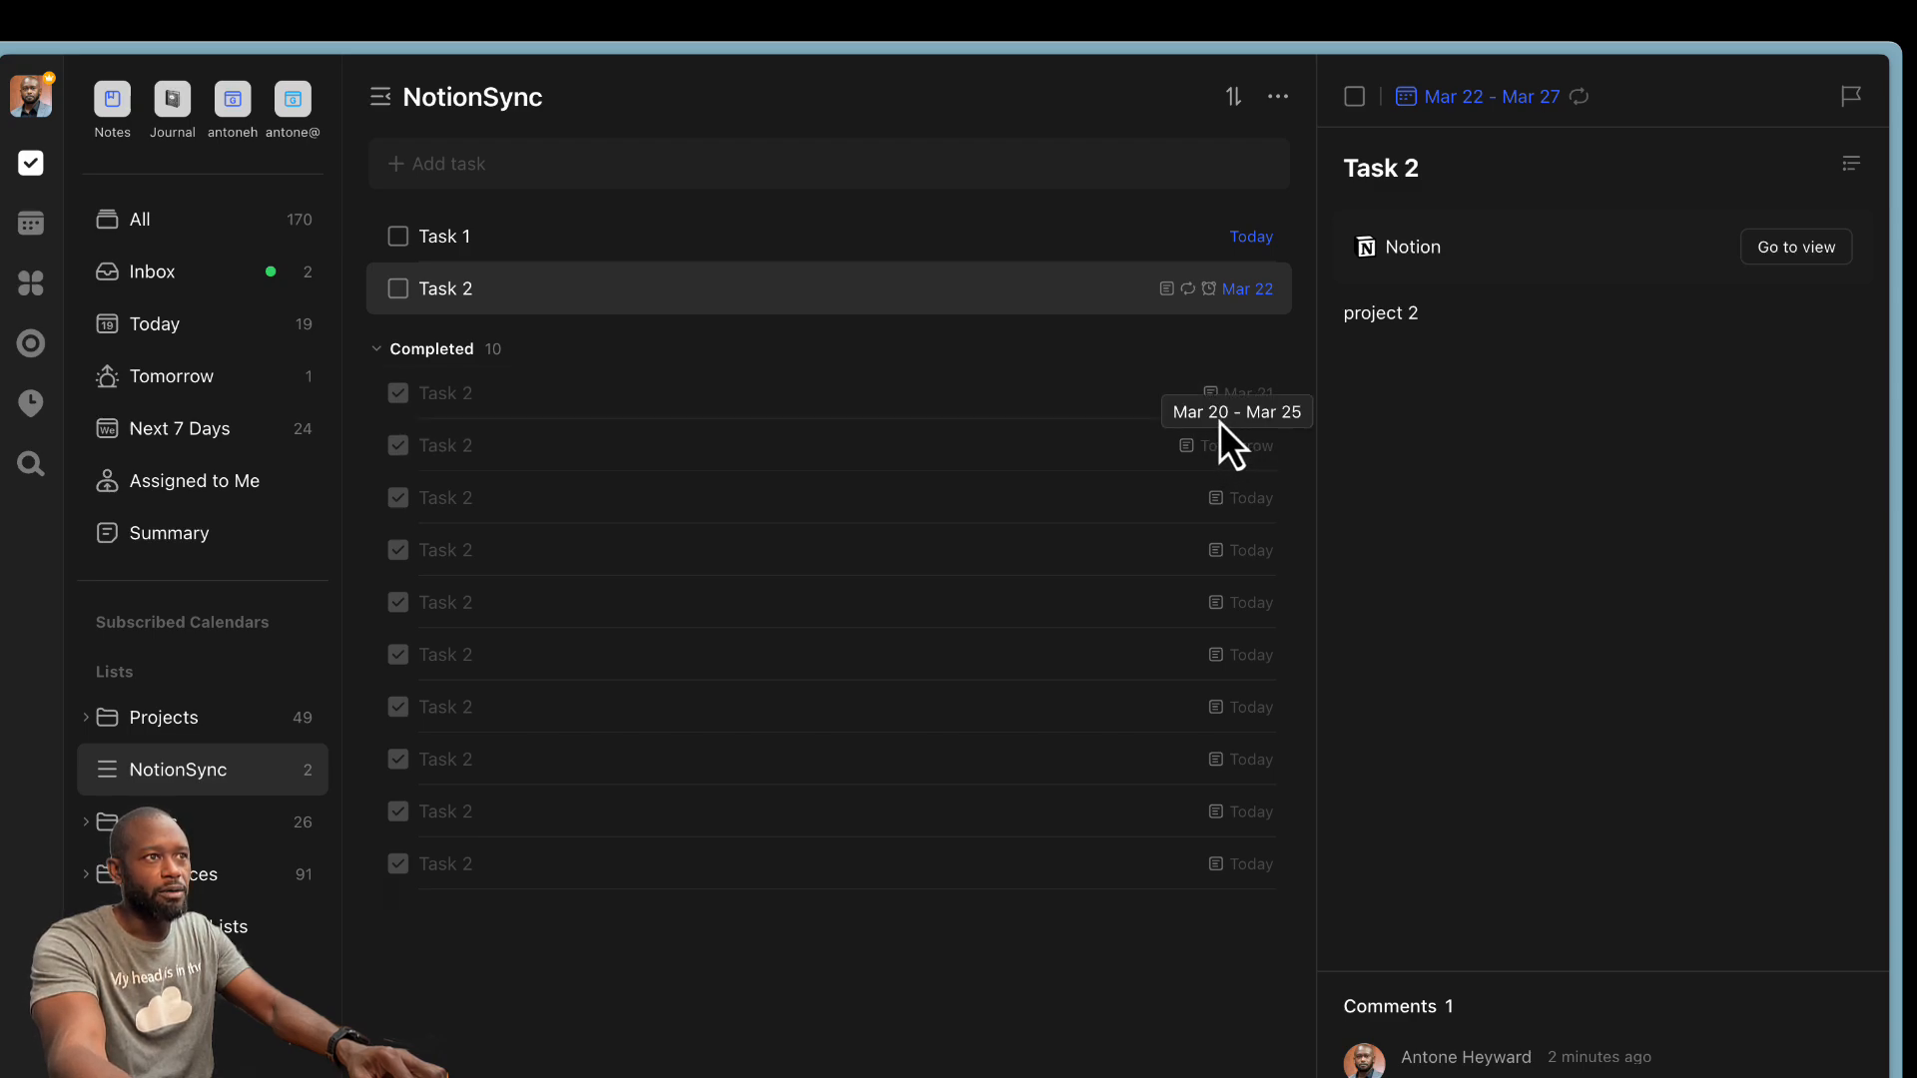
pyautogui.click(1253, 499)
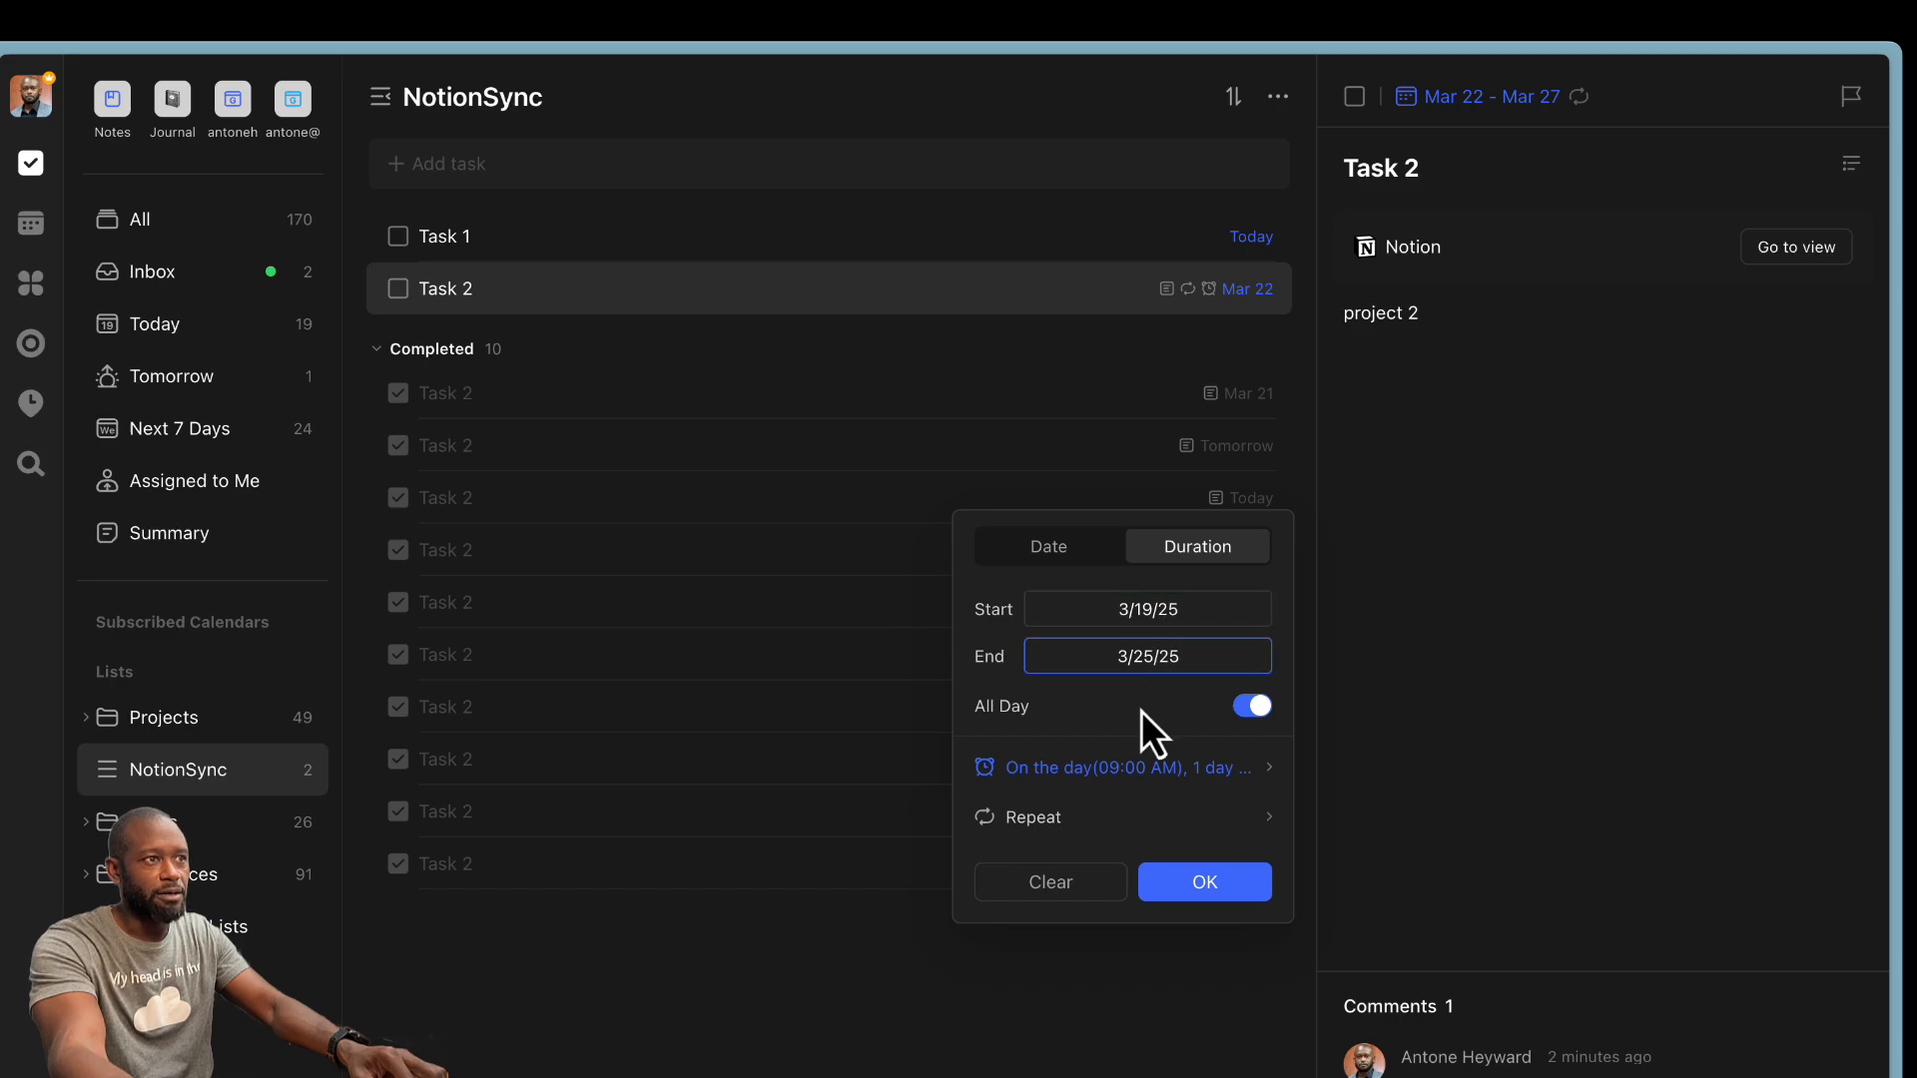
pyautogui.click(1057, 972)
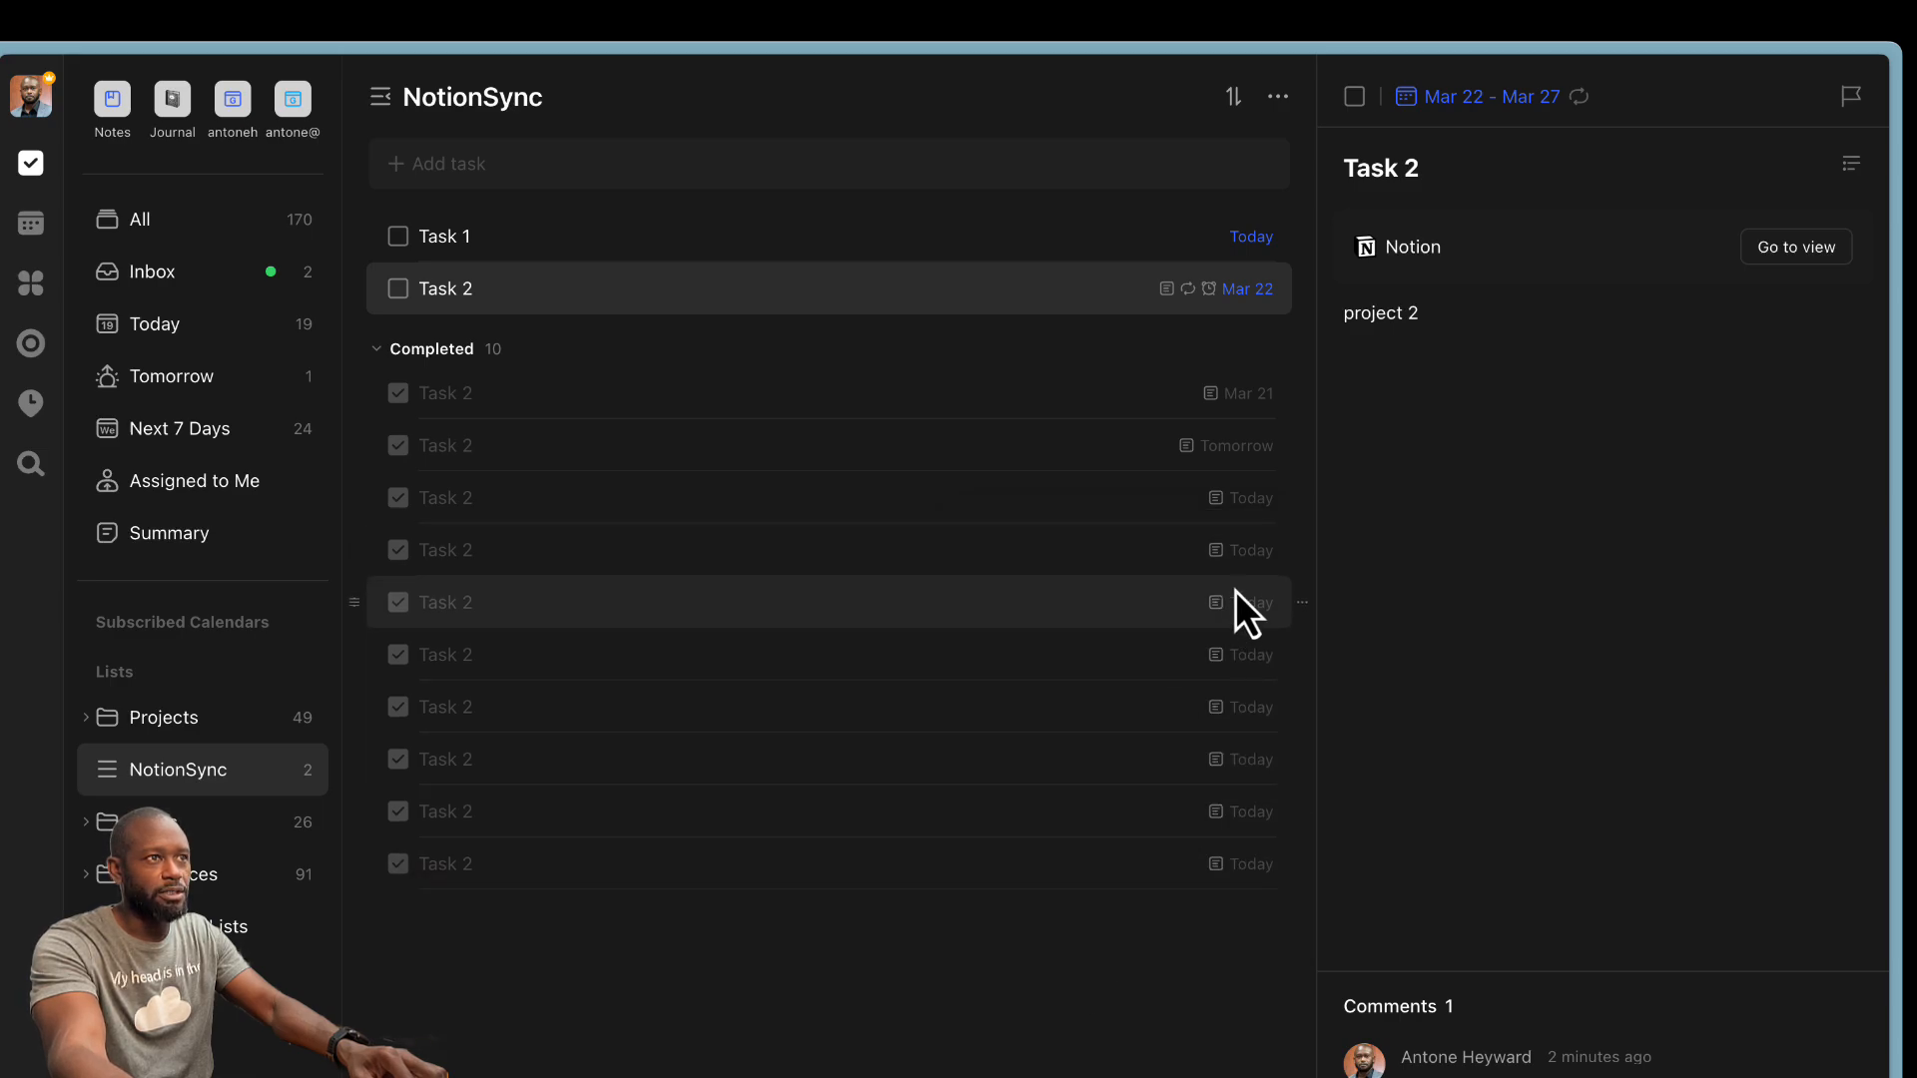
pyautogui.click(1253, 292)
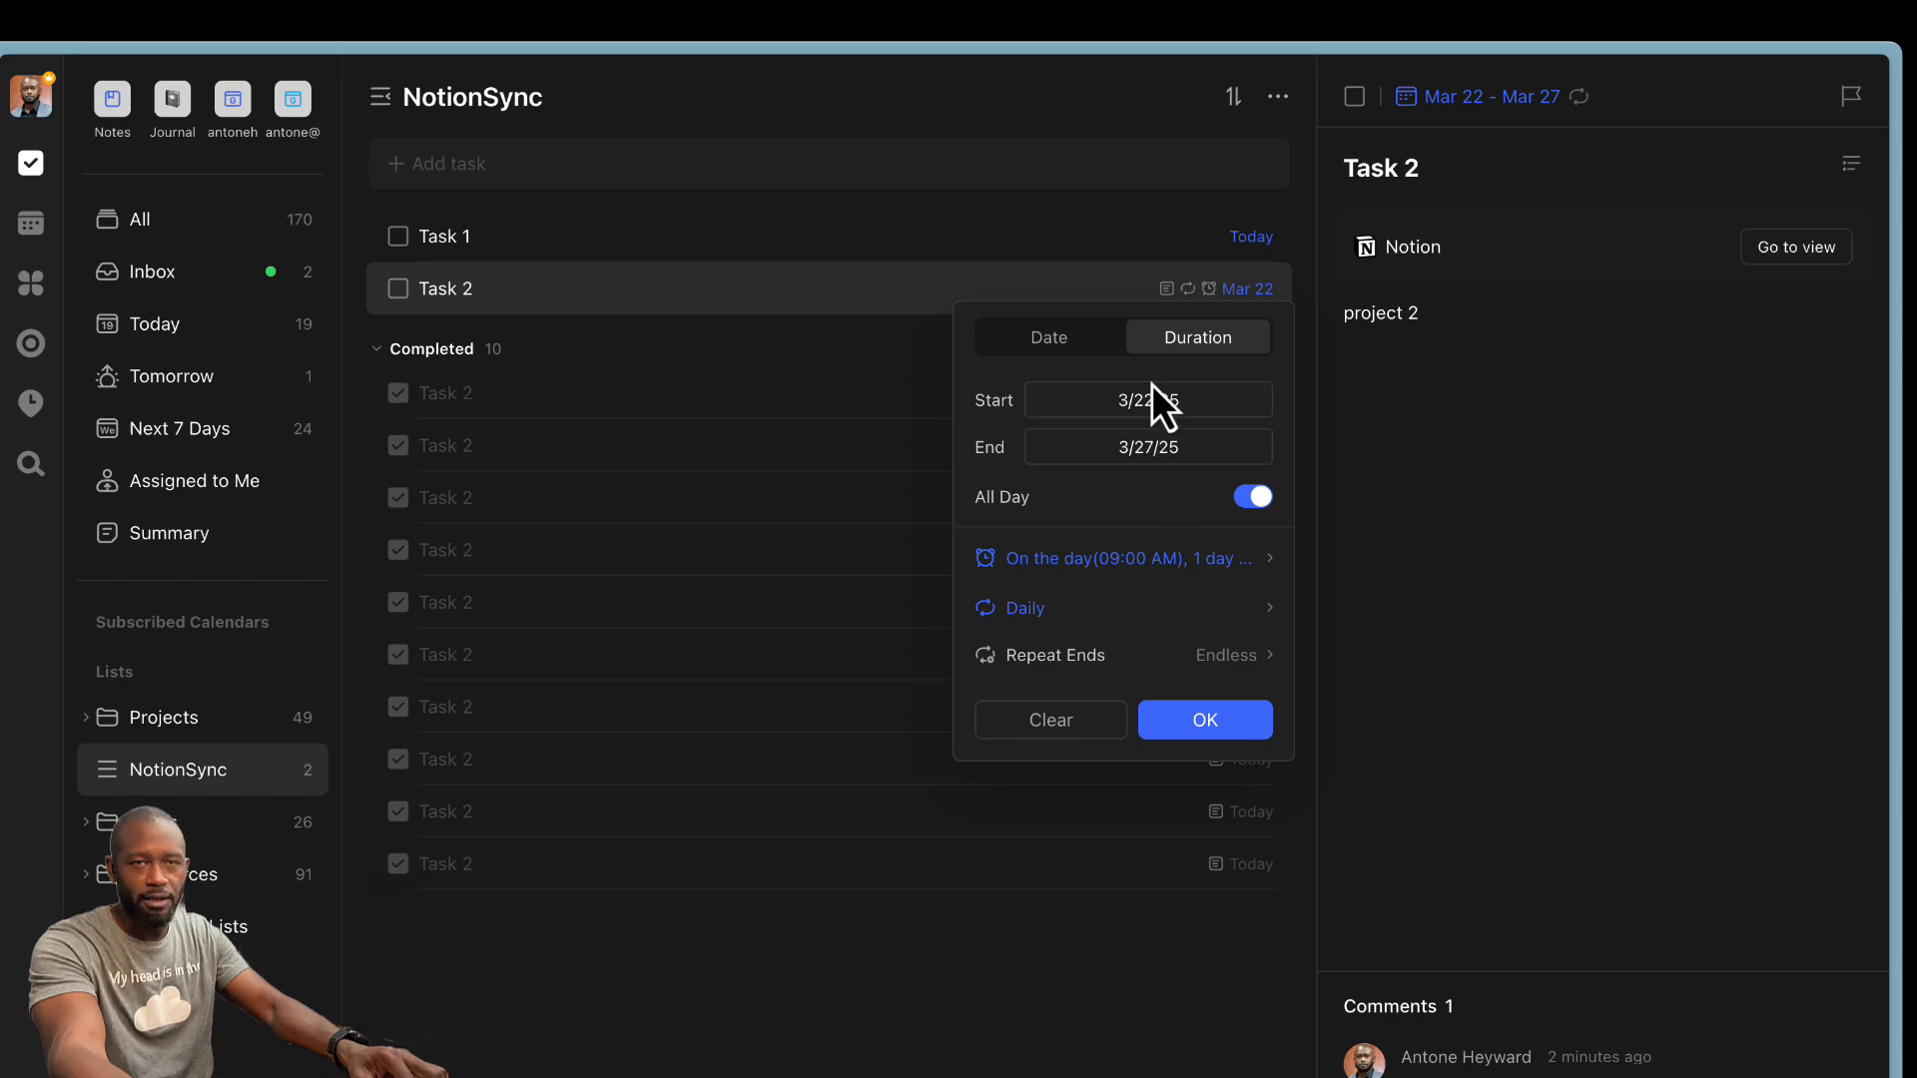
pyautogui.press('Escape')
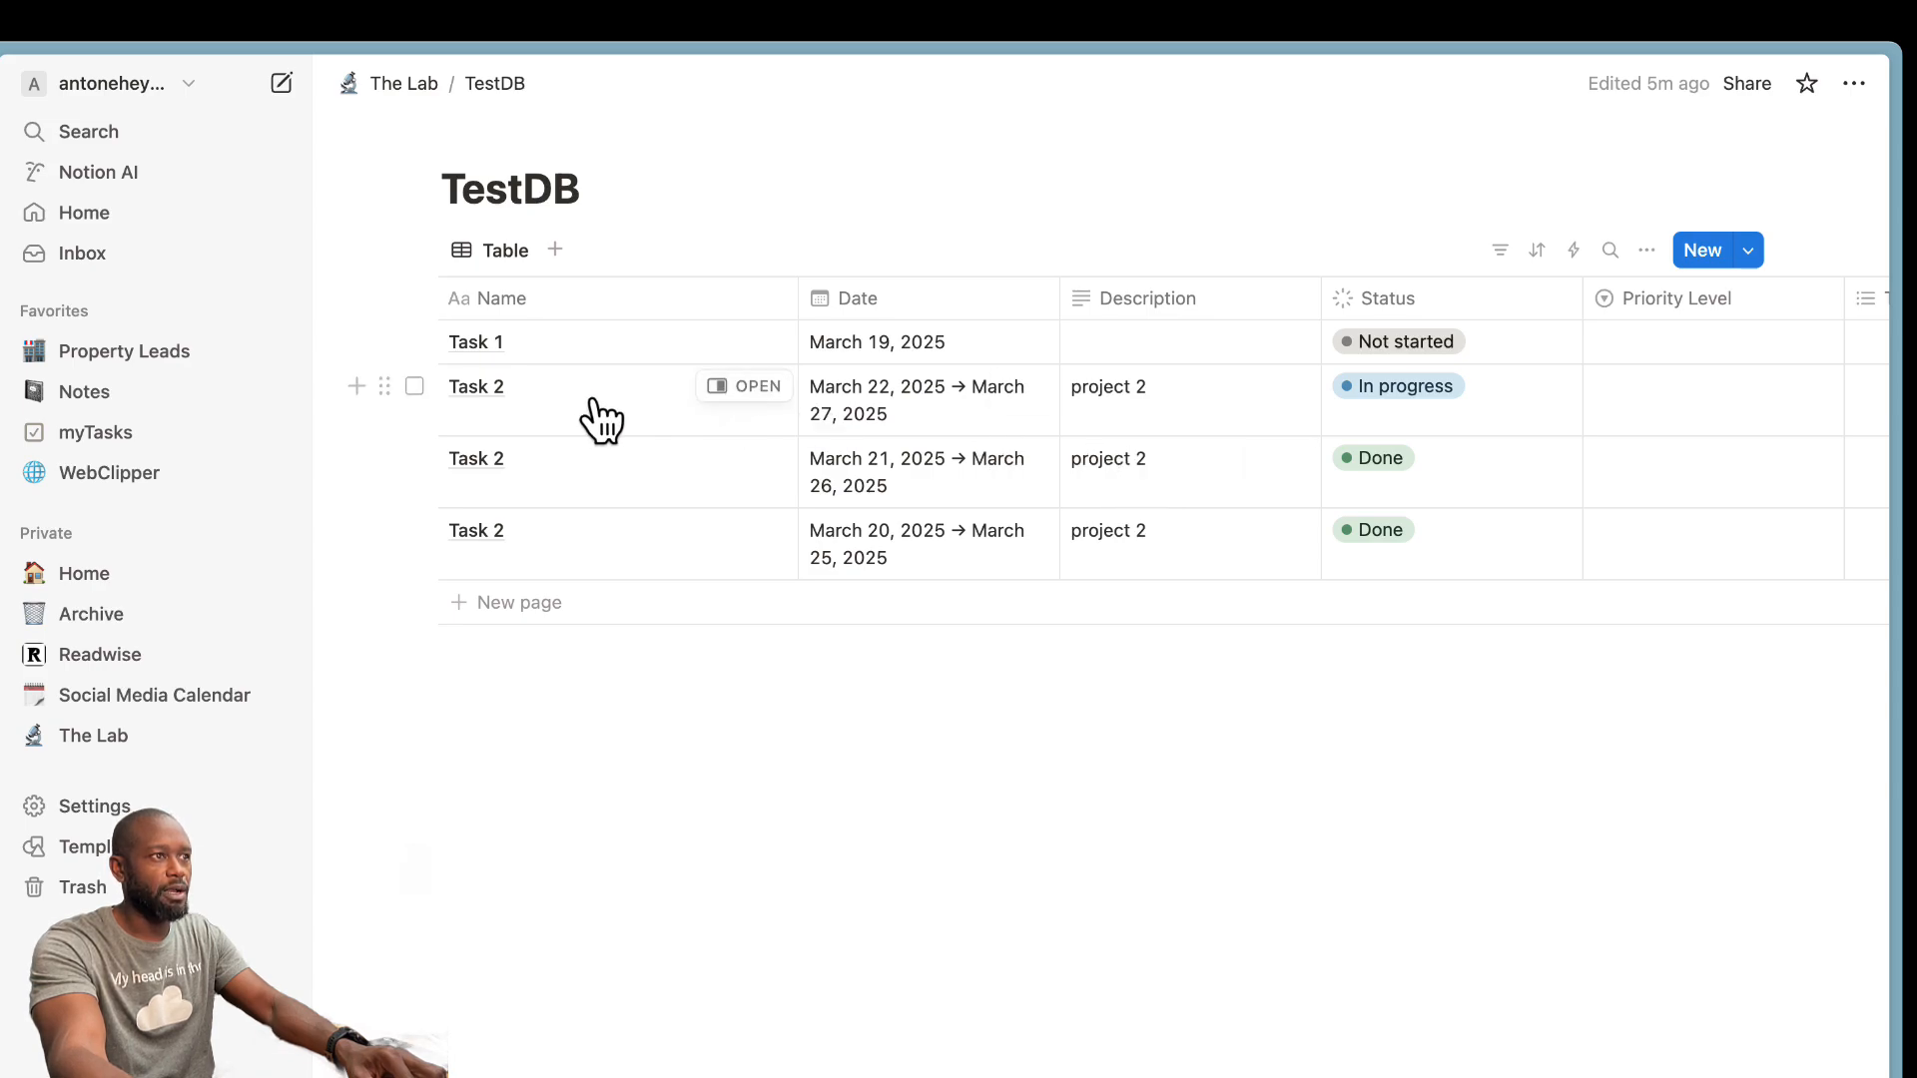
# - Switch to TestDB in Notion and add the text "content in the page" to the body of the In progress Task 2 page
pyautogui.click(767, 391)
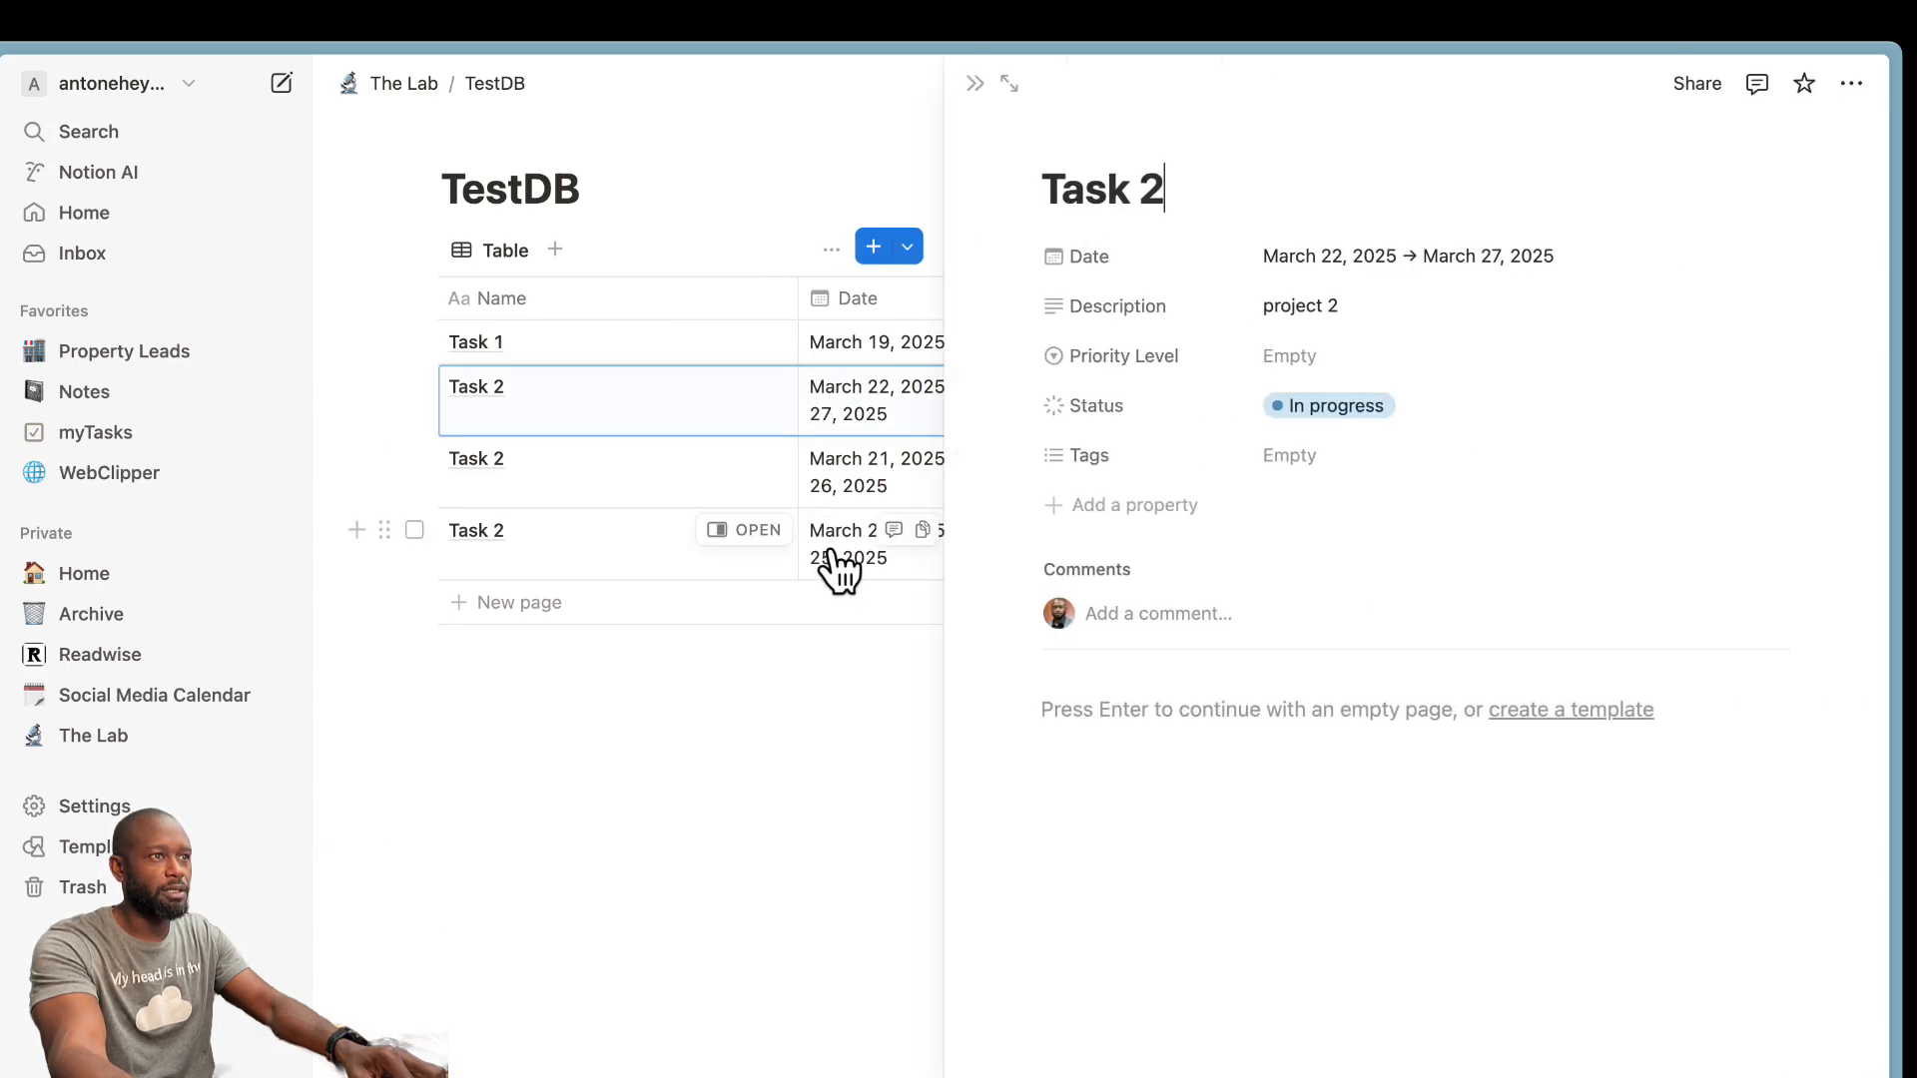
pyautogui.click(1243, 842)
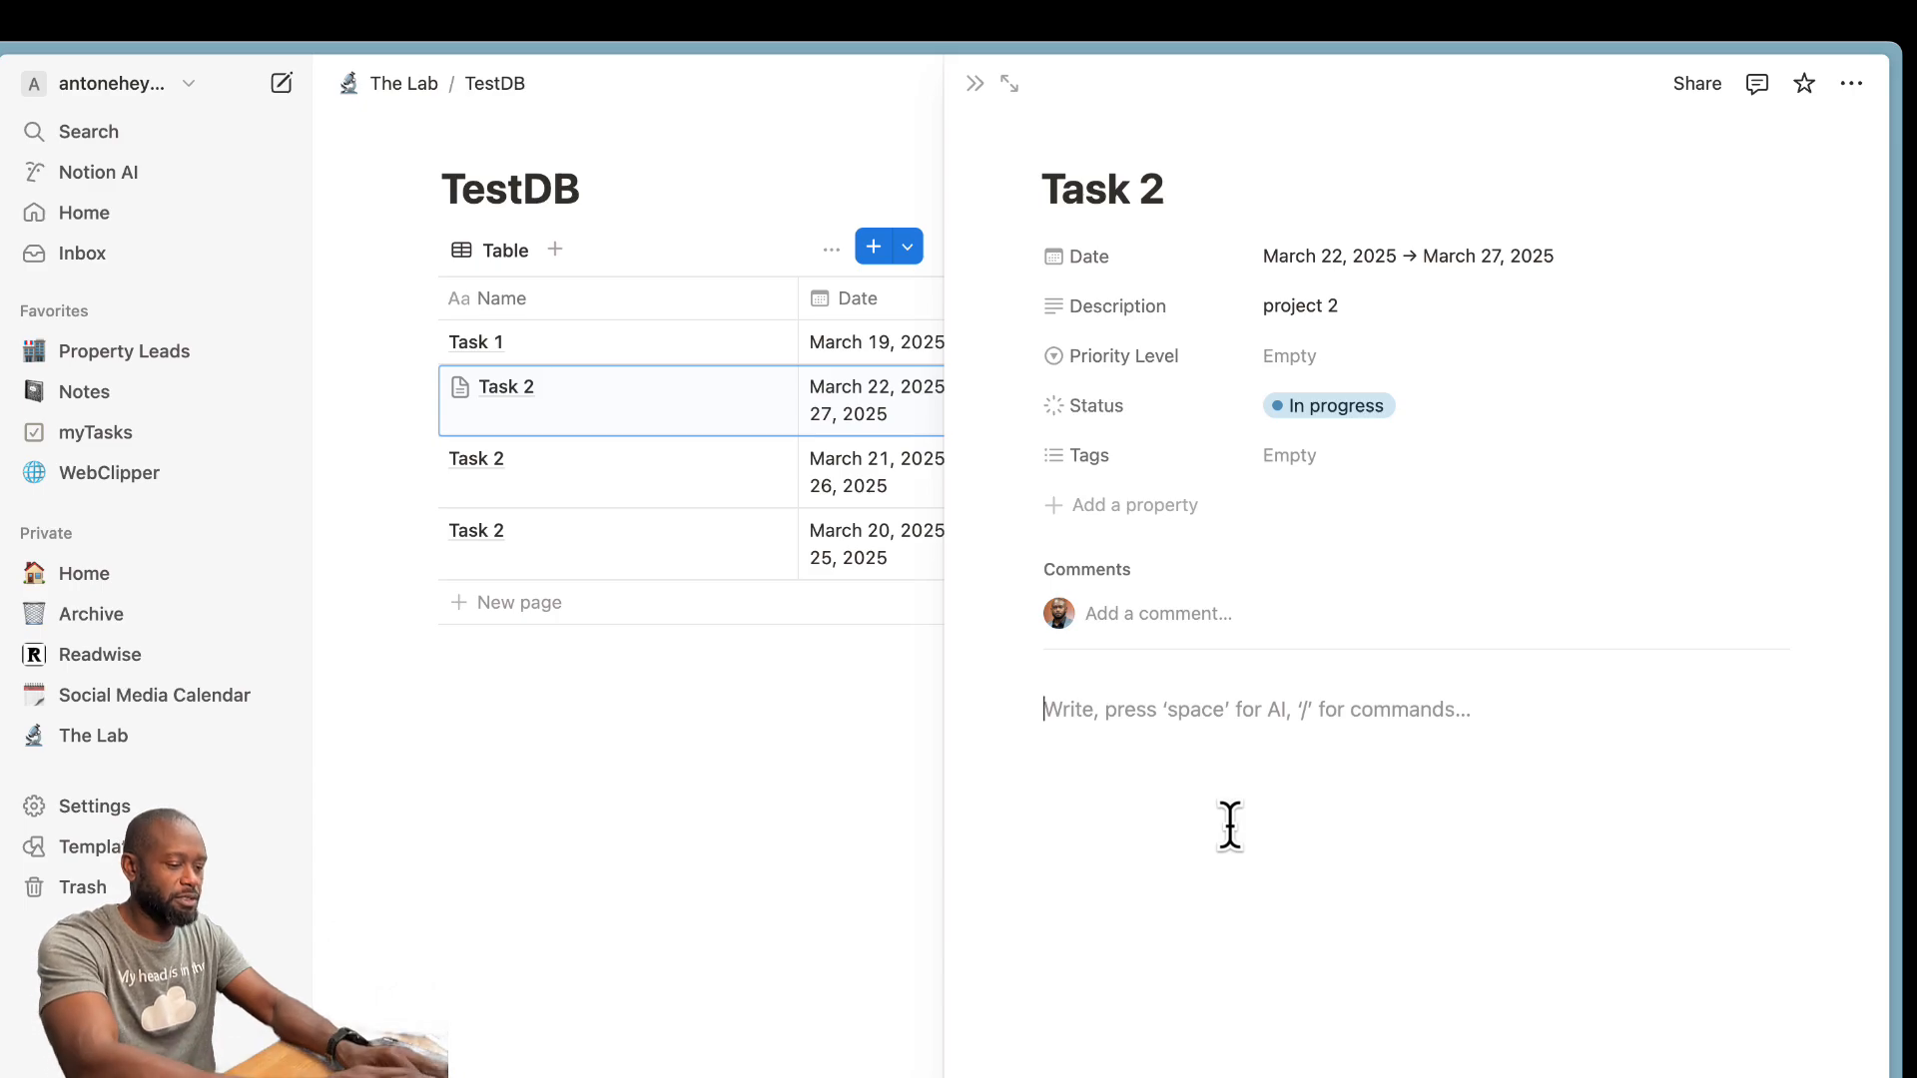
pyautogui.write(';')
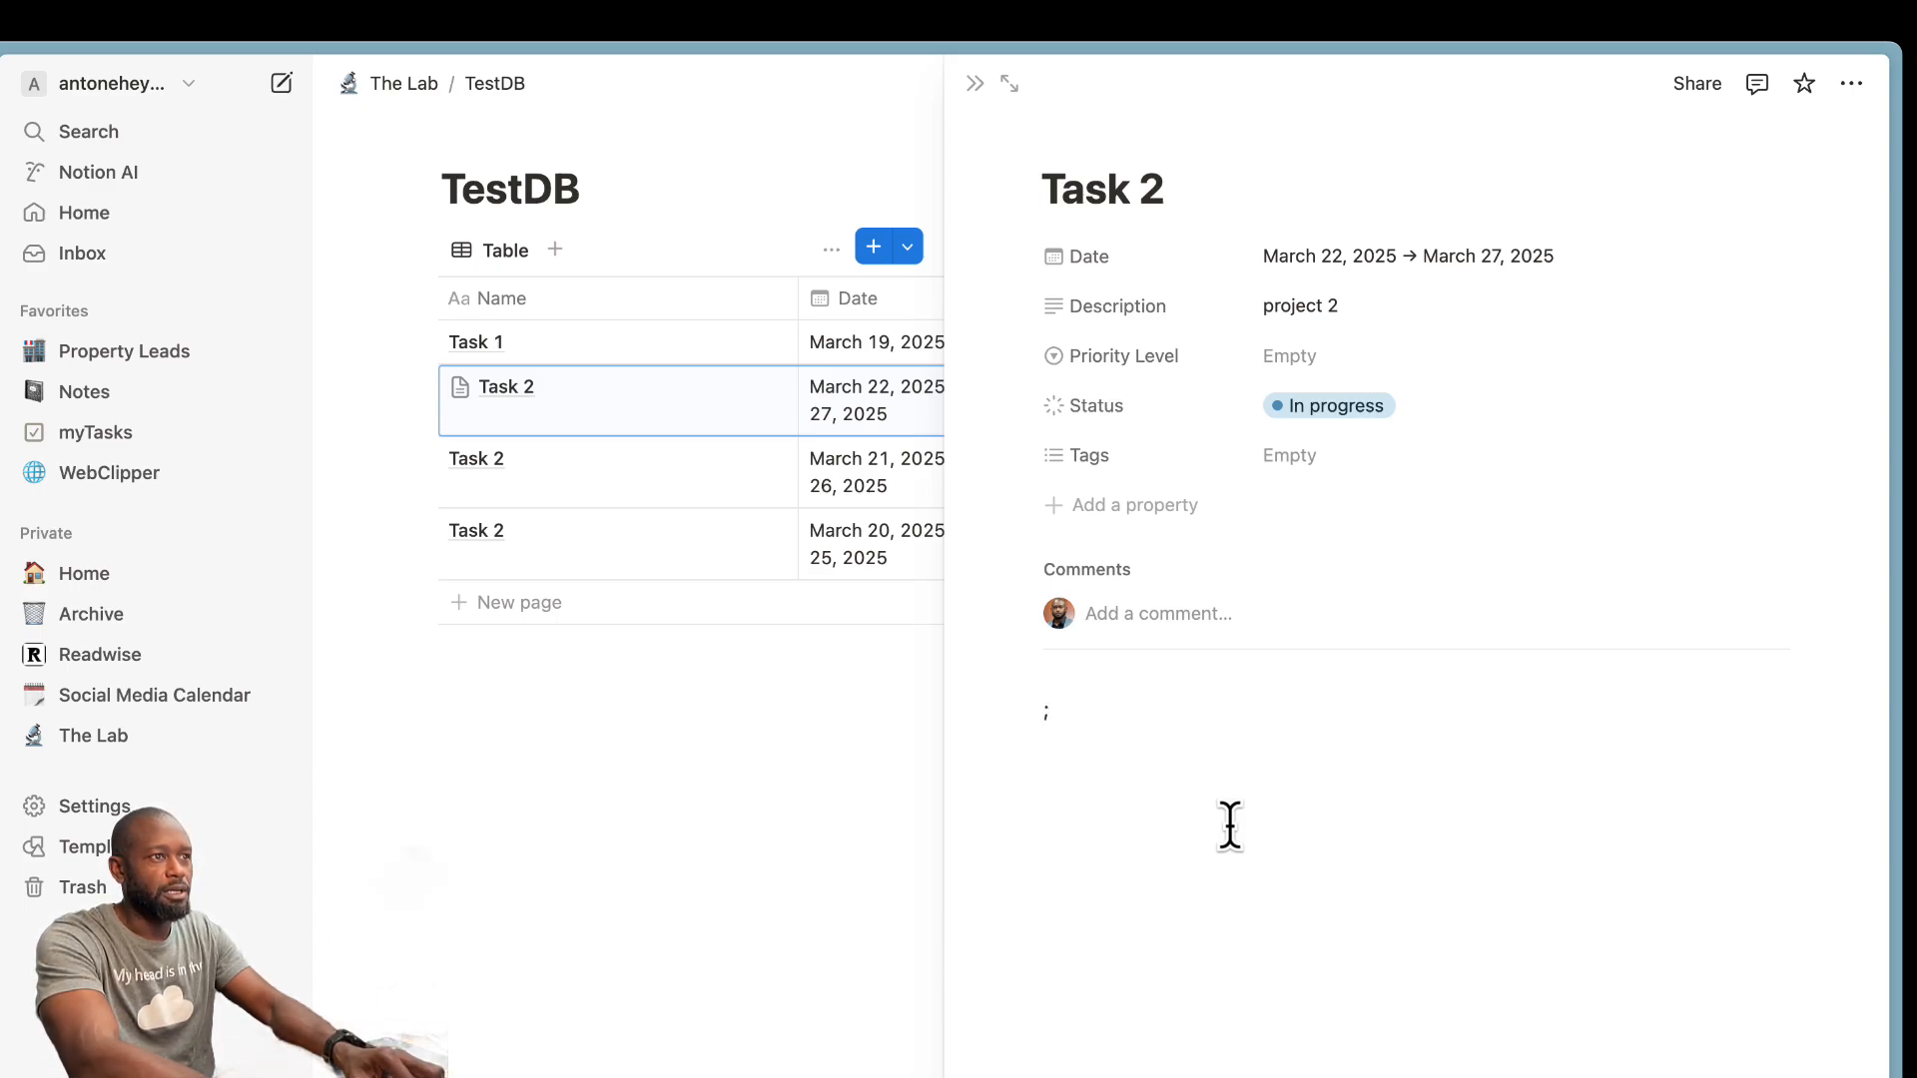
pyautogui.press('BackSpace')
pyautogui.press('BackSpace')
pyautogui.click(1137, 711)
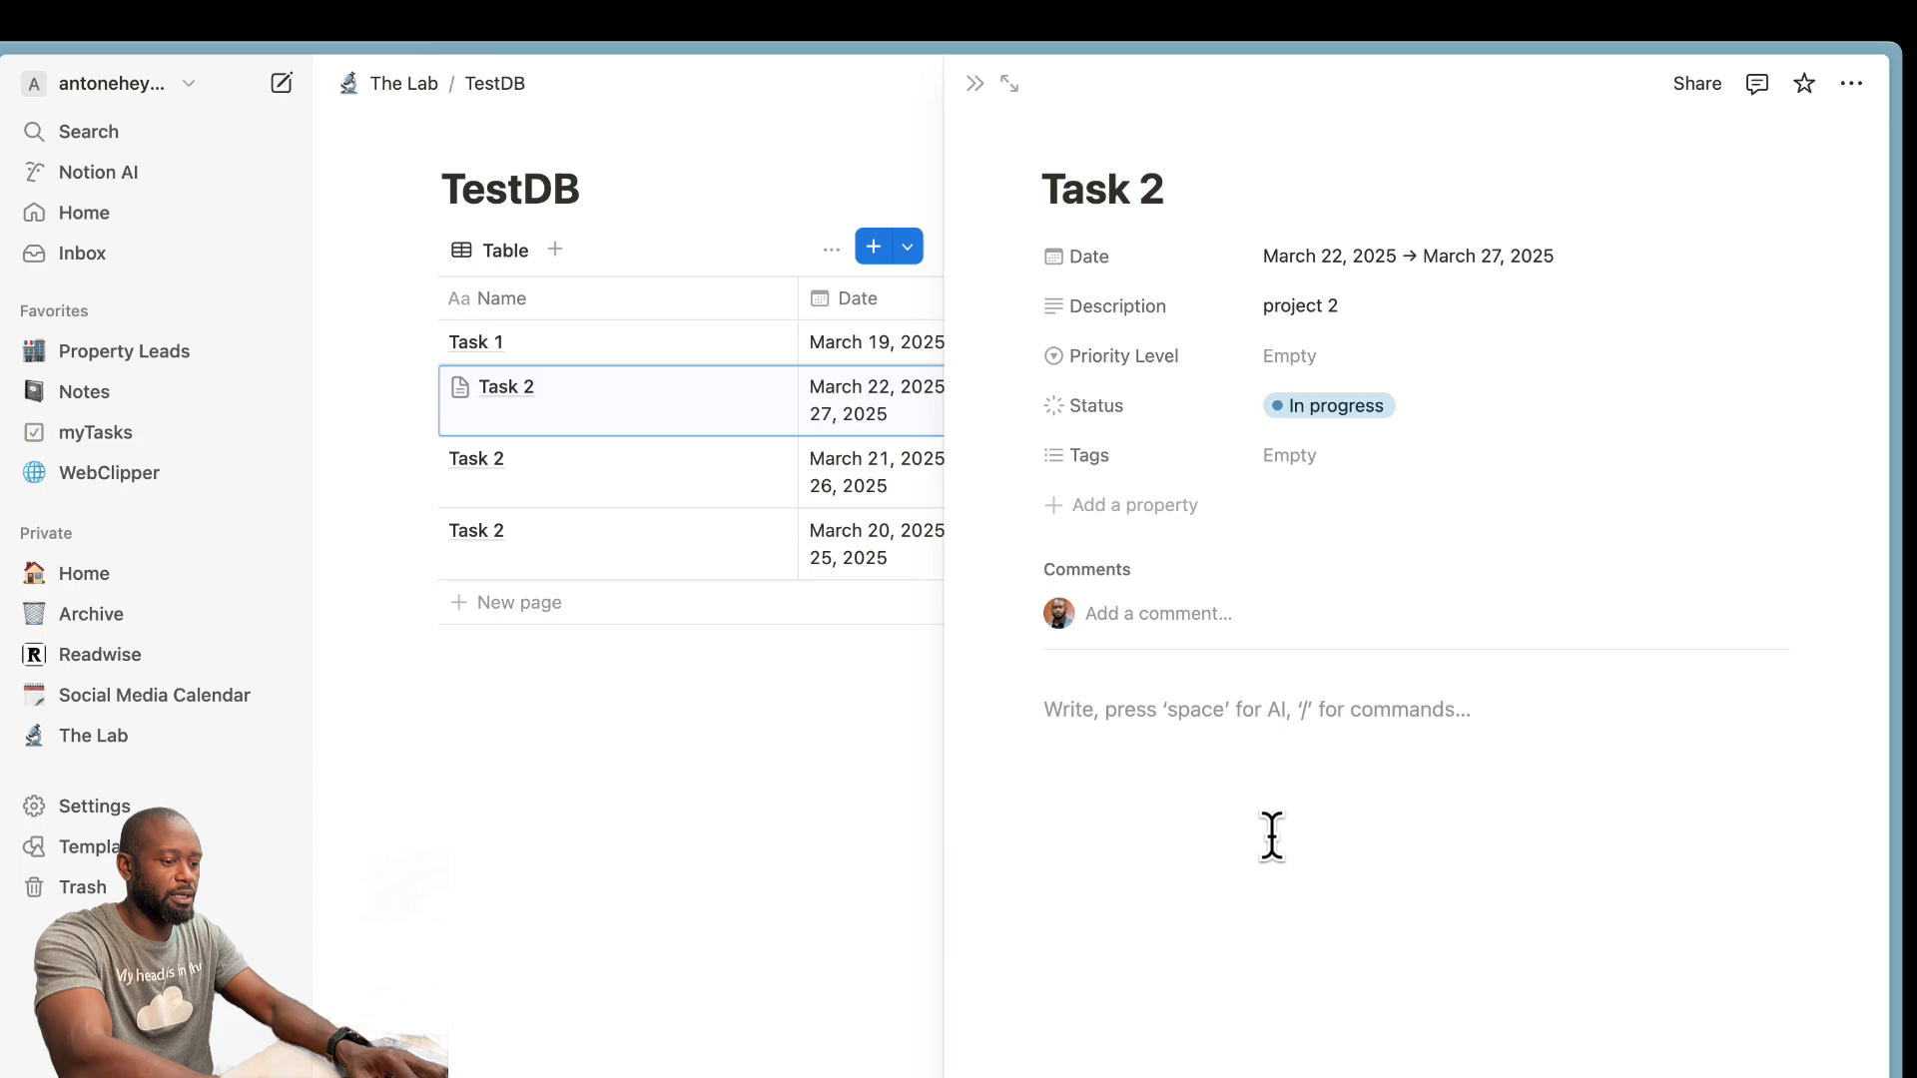
pyautogui.write('content in')
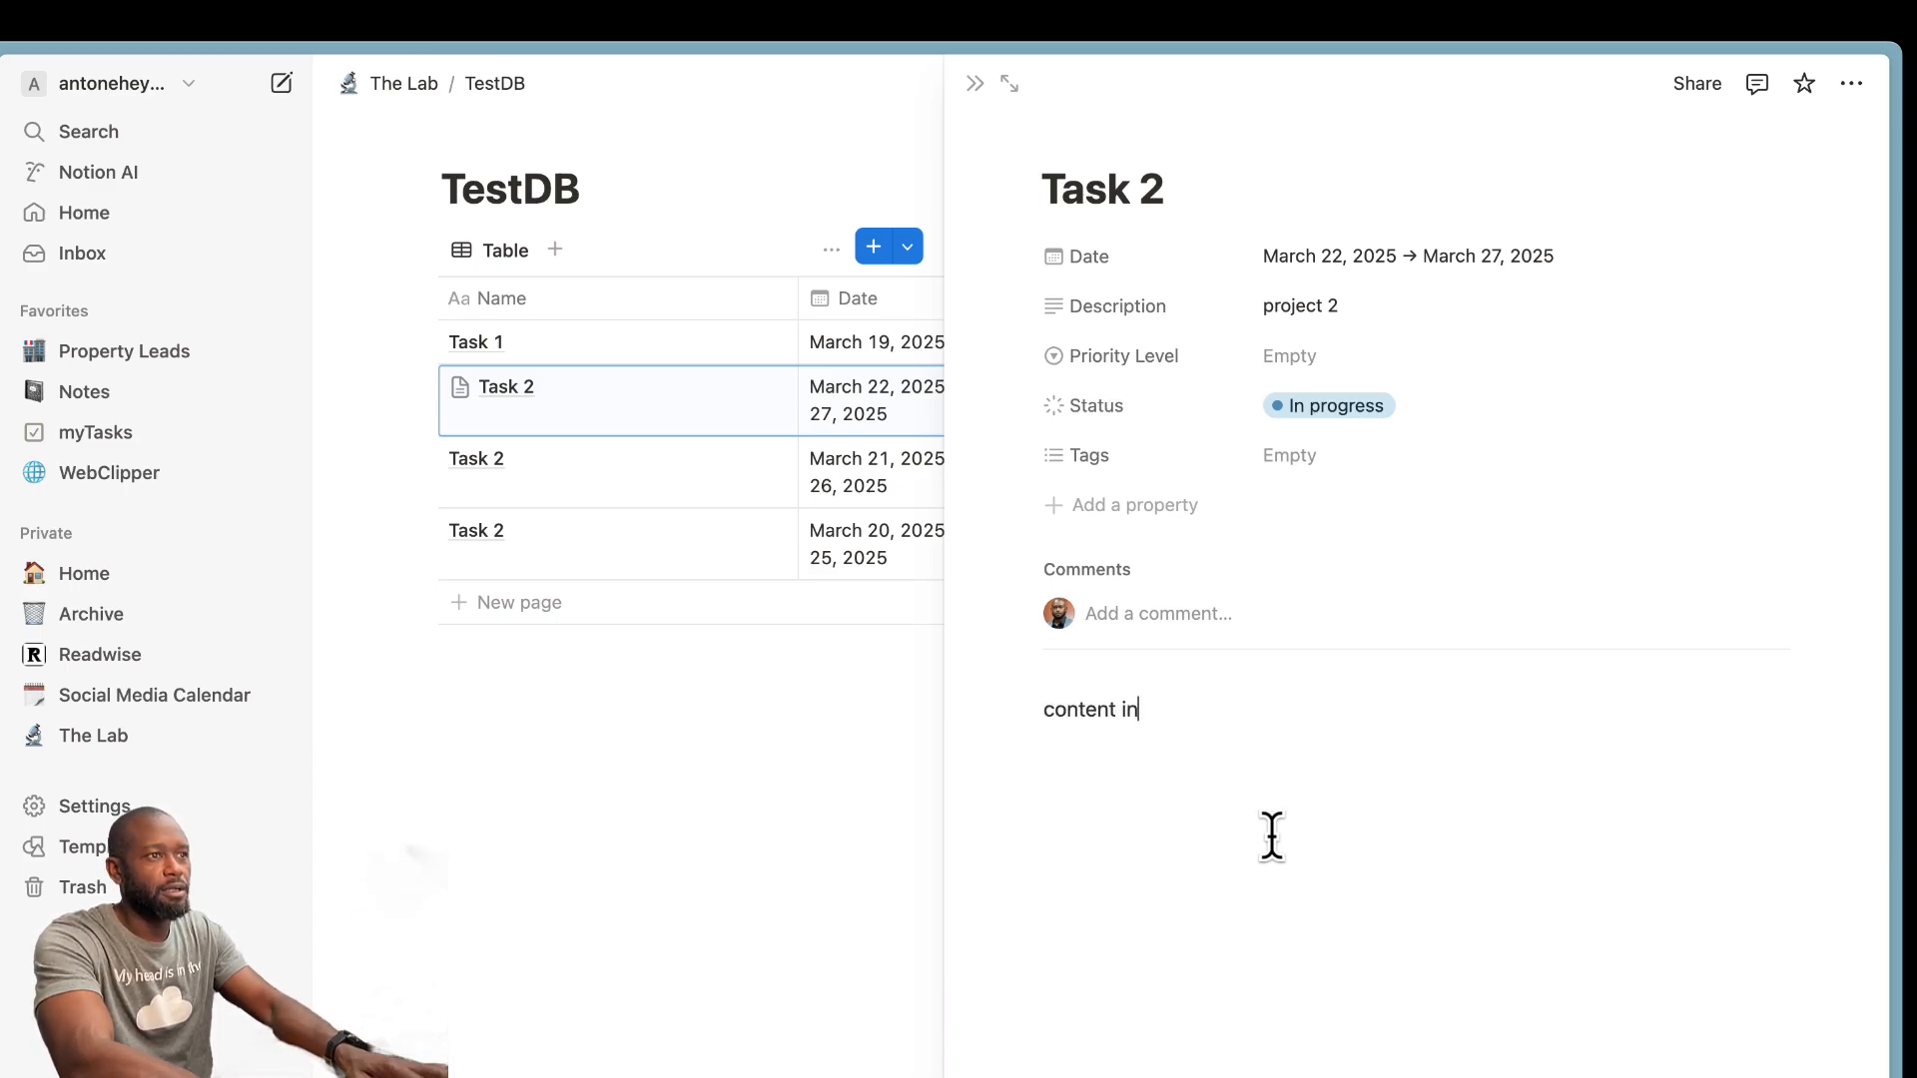
pyautogui.write(' the page')
pyautogui.press('Return')
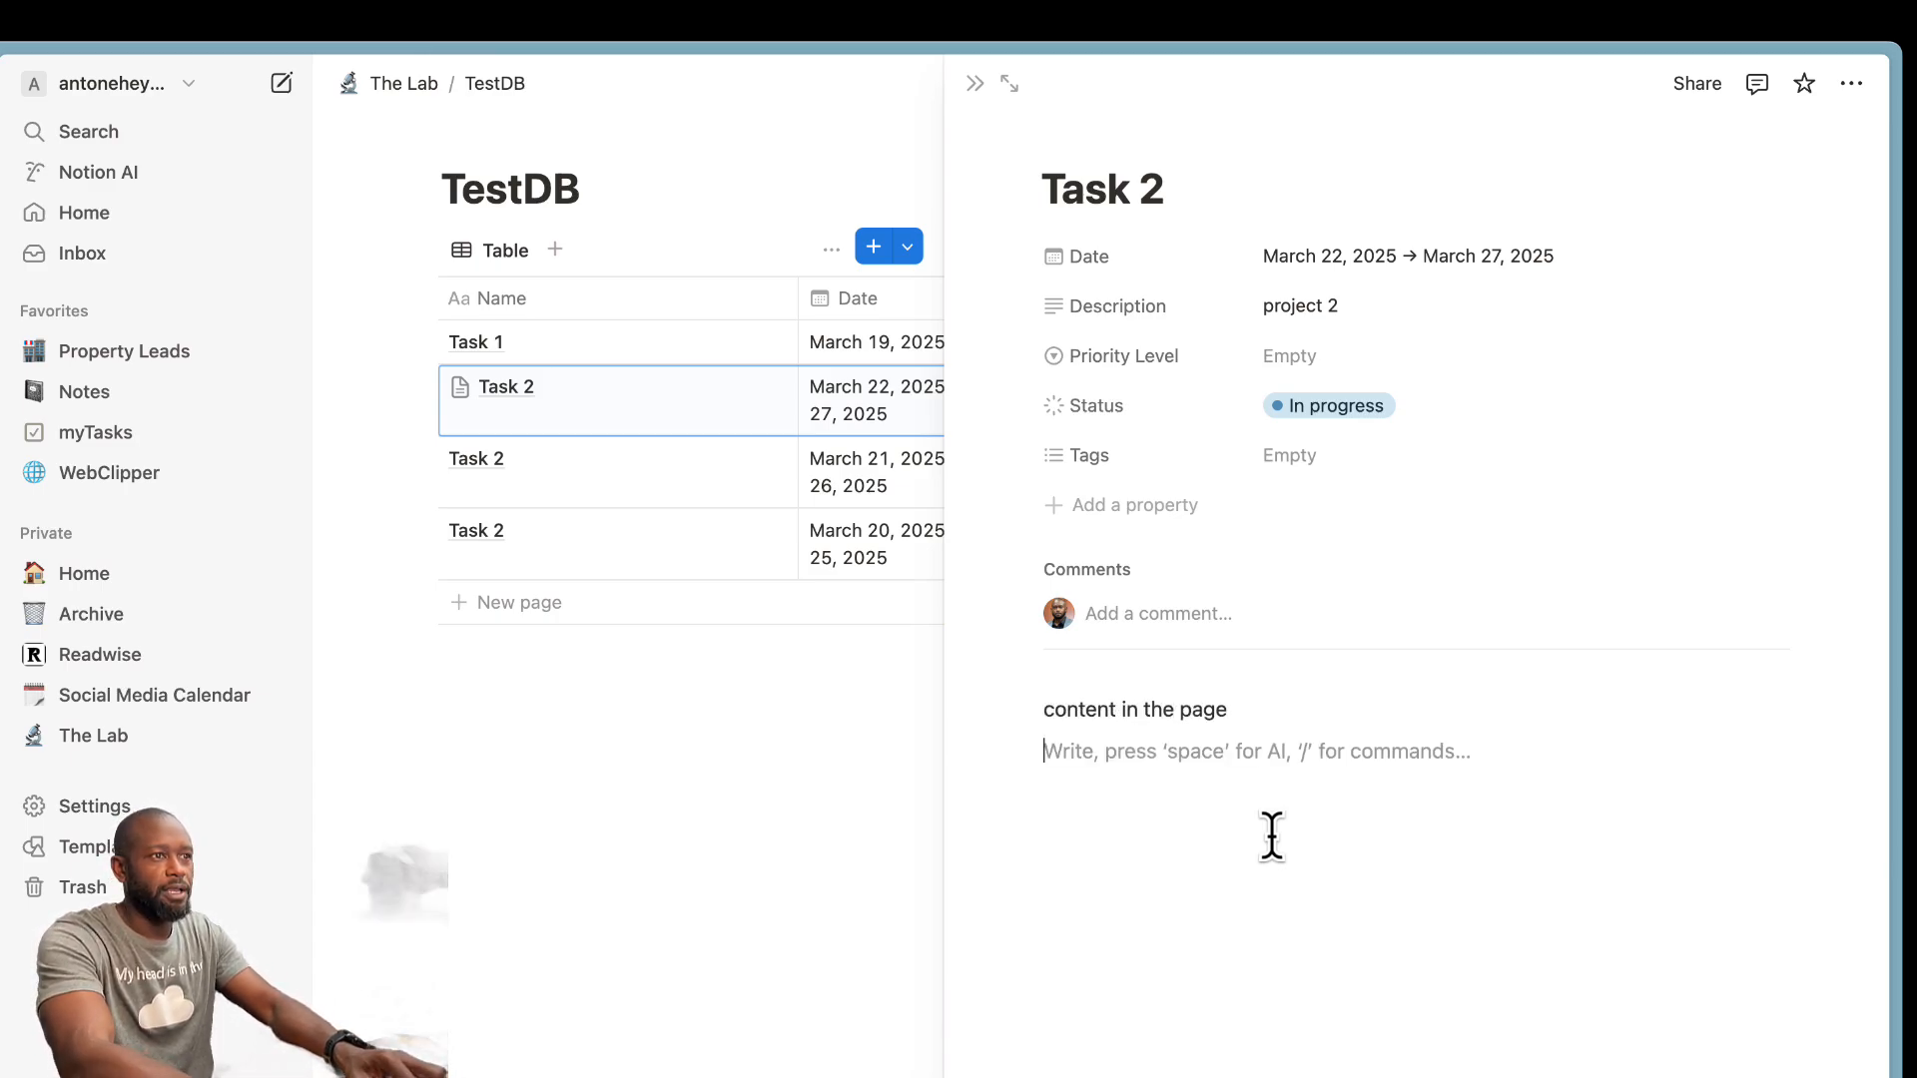
pyautogui.click(873, 874)
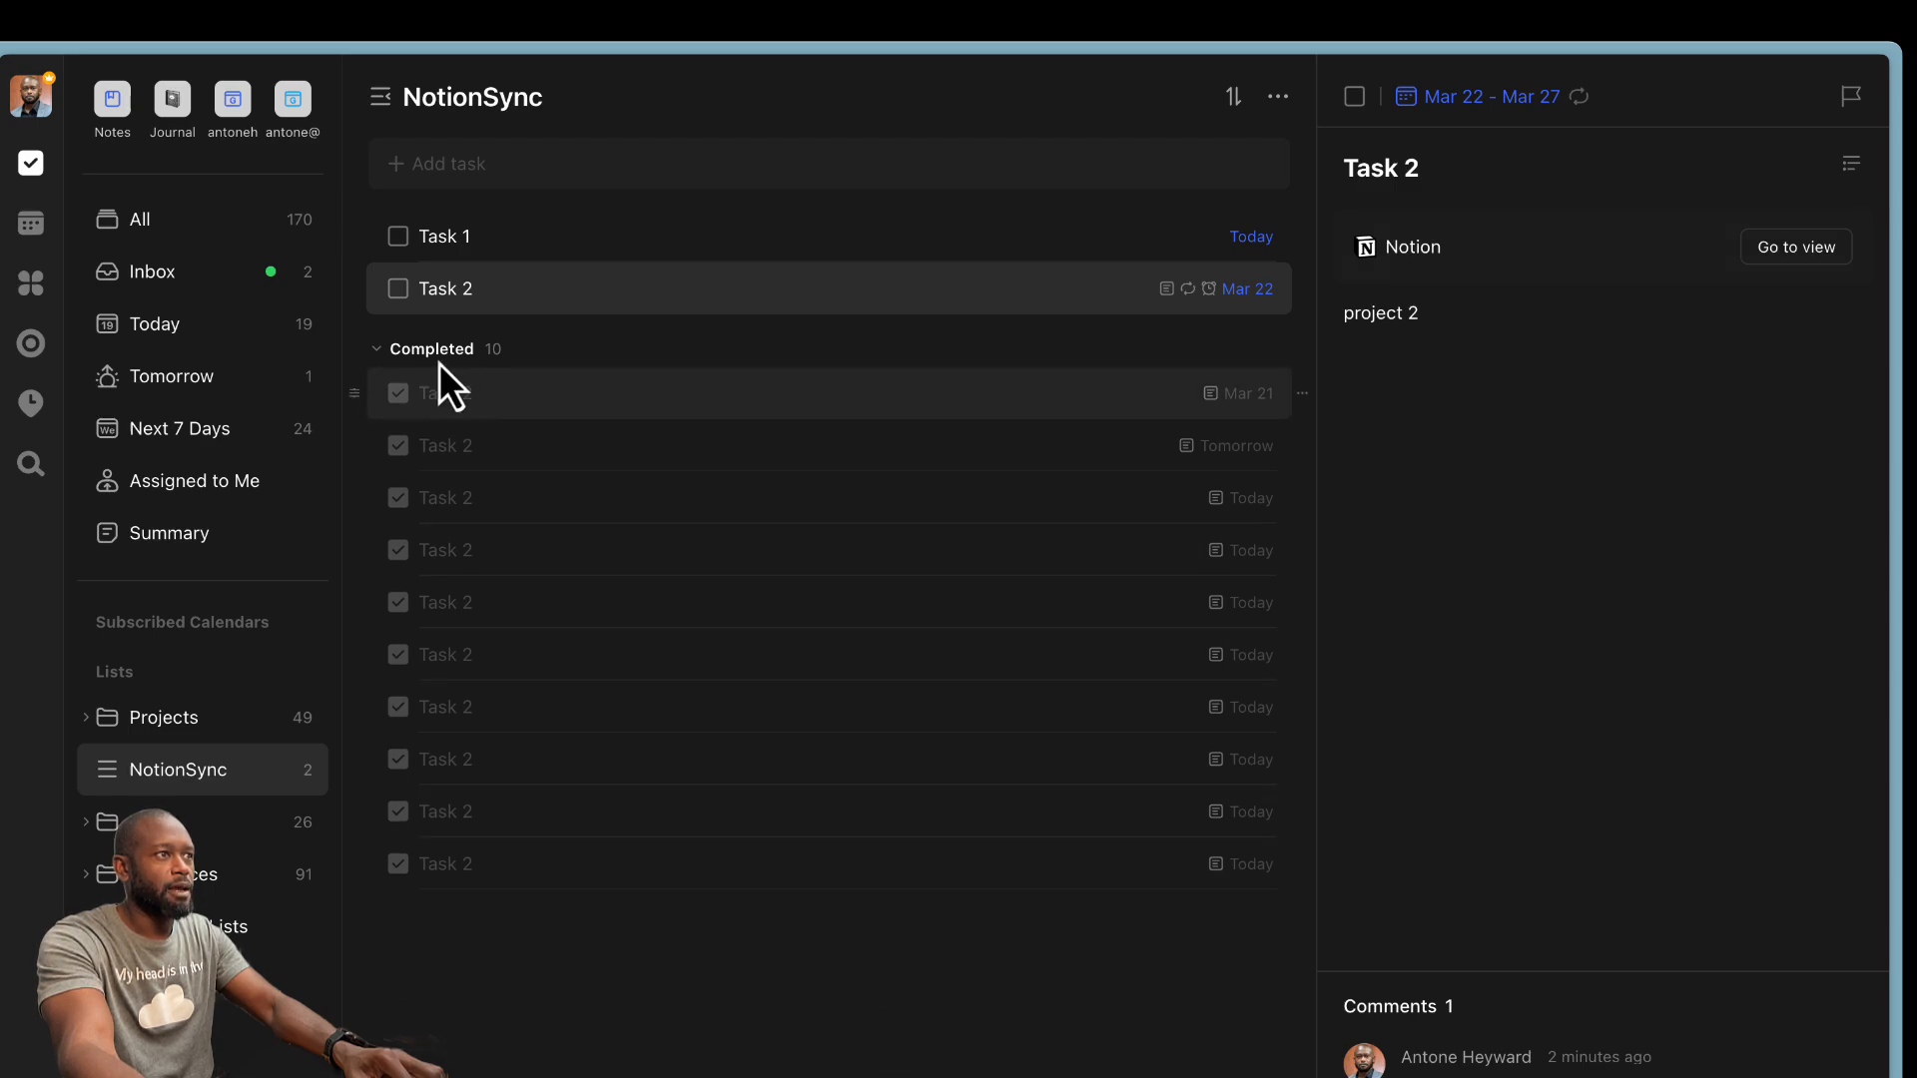
# - Complete the active Task 2 in TickTick and check the body of its March 22–27 Done page in Notion's TestDB
pyautogui.click(399, 290)
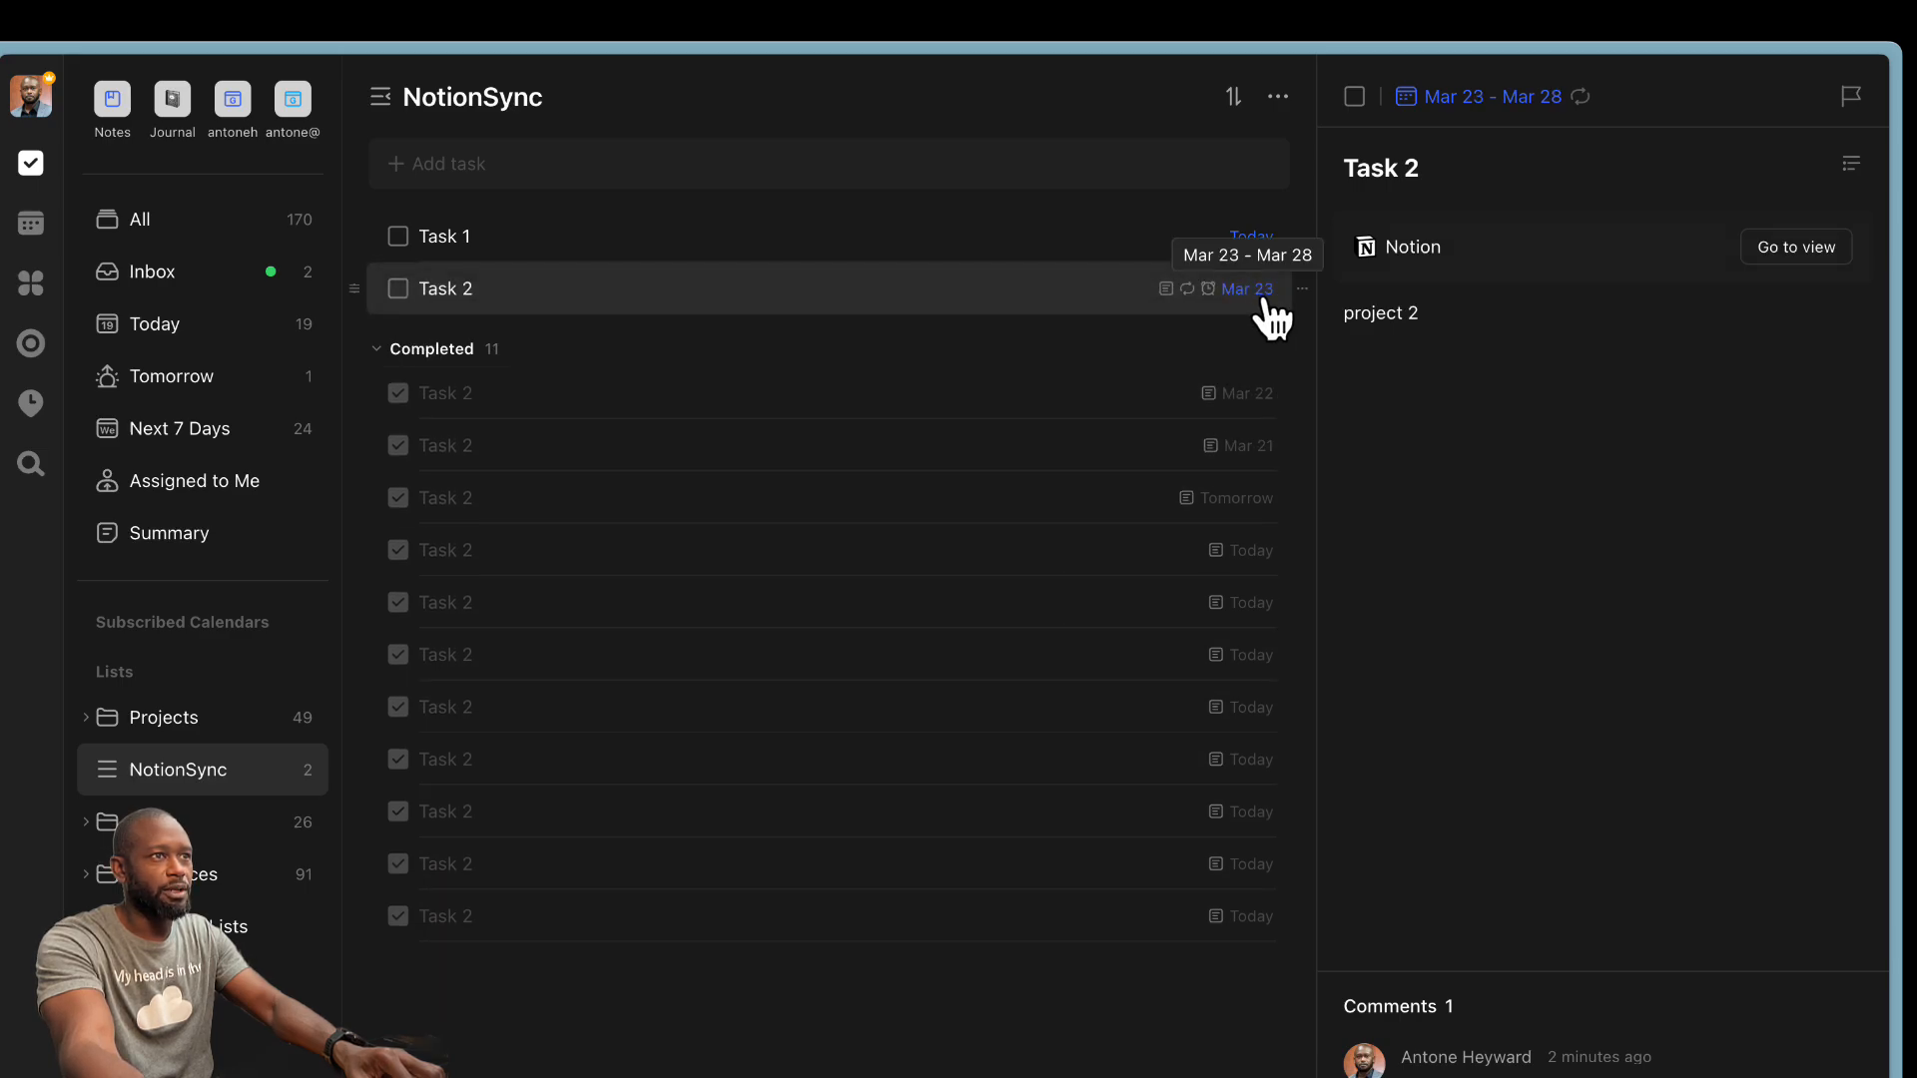
pyautogui.press('super+Tab')
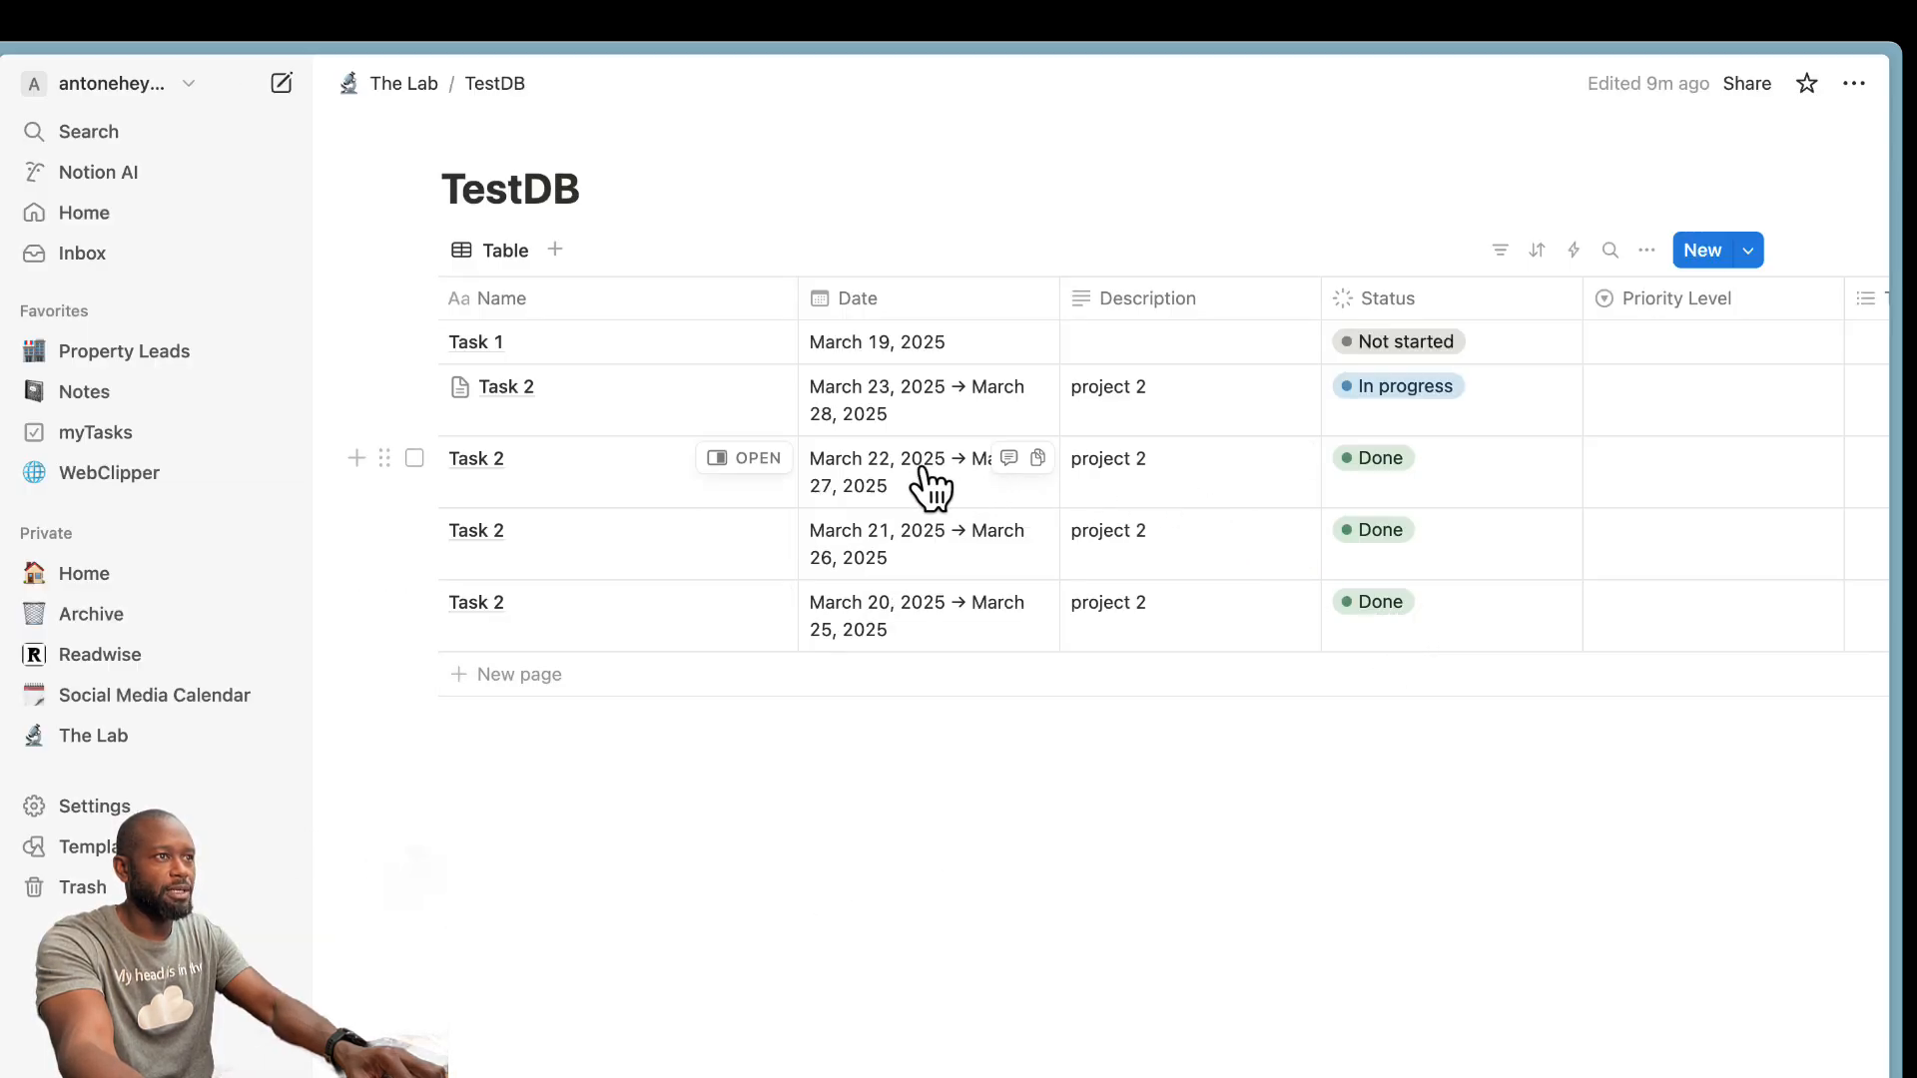
pyautogui.click(751, 461)
pyautogui.click(1141, 709)
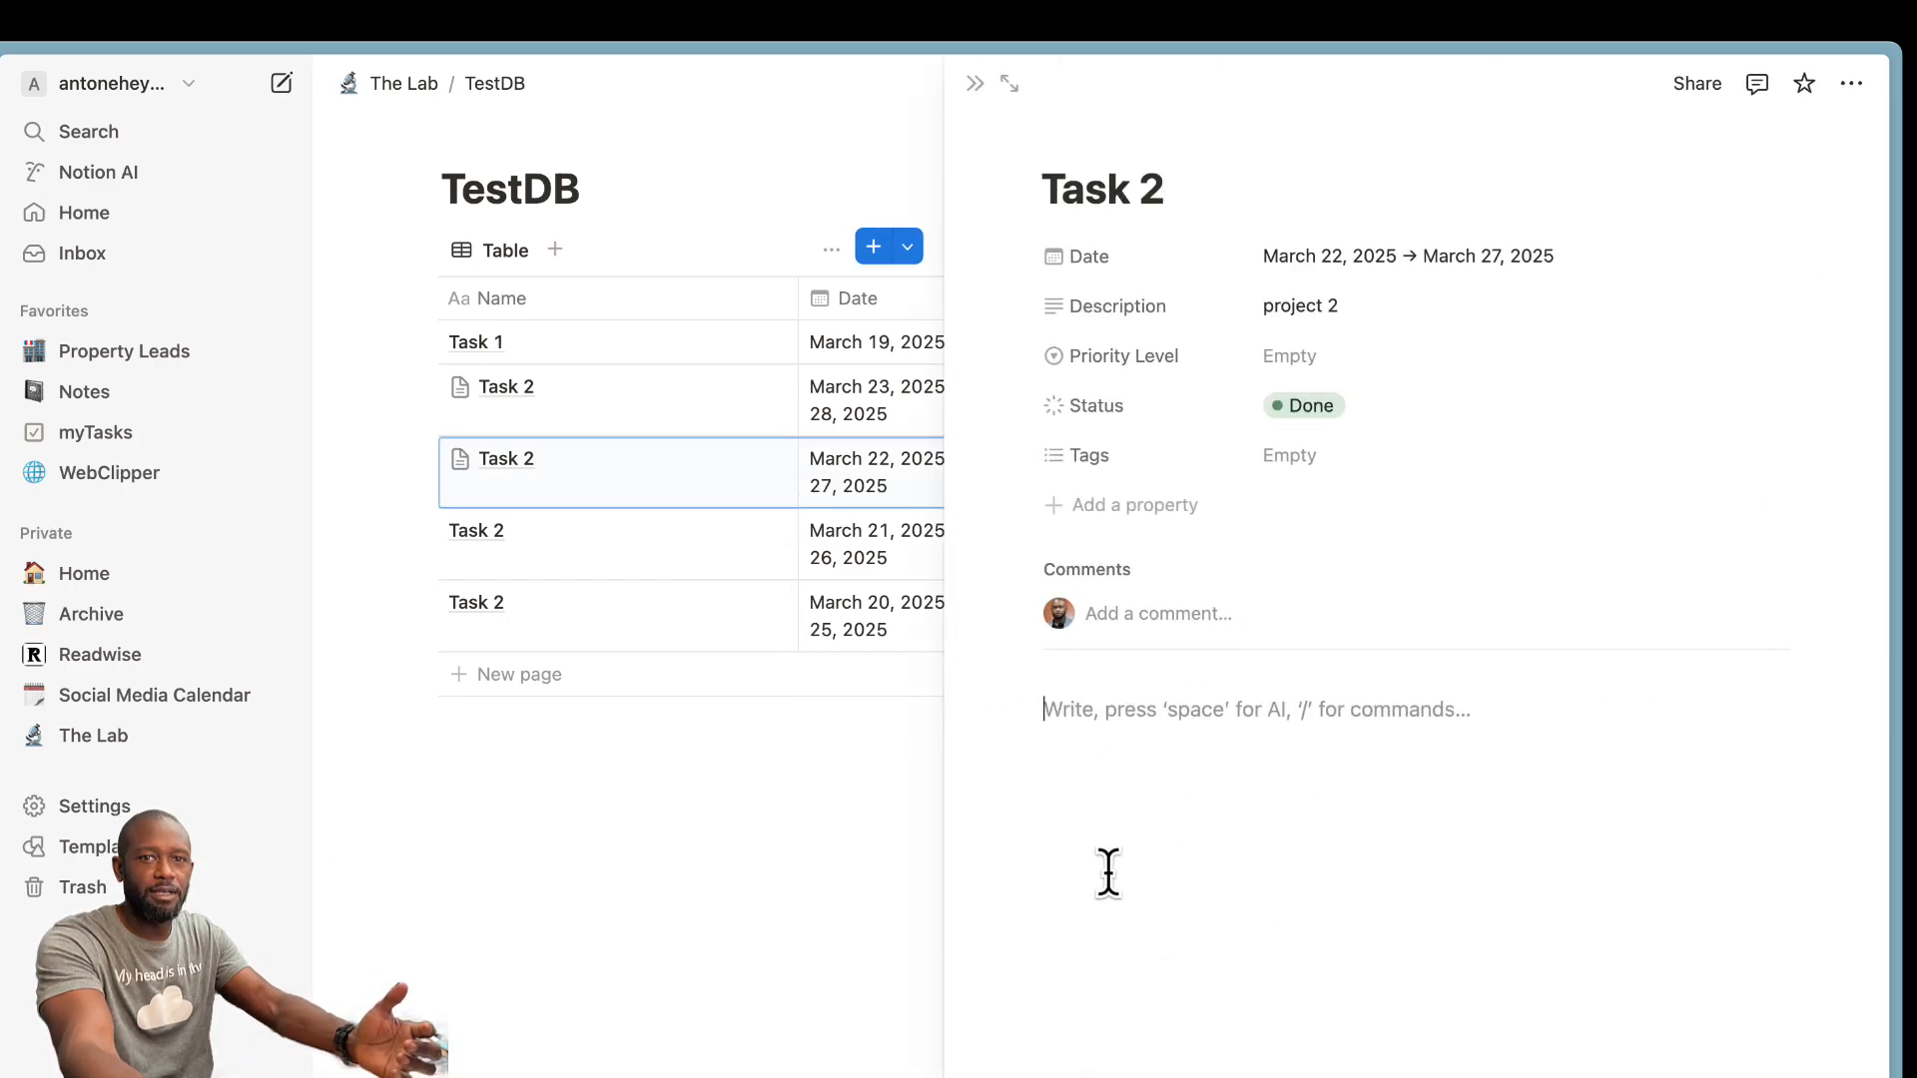
pyautogui.click(915, 873)
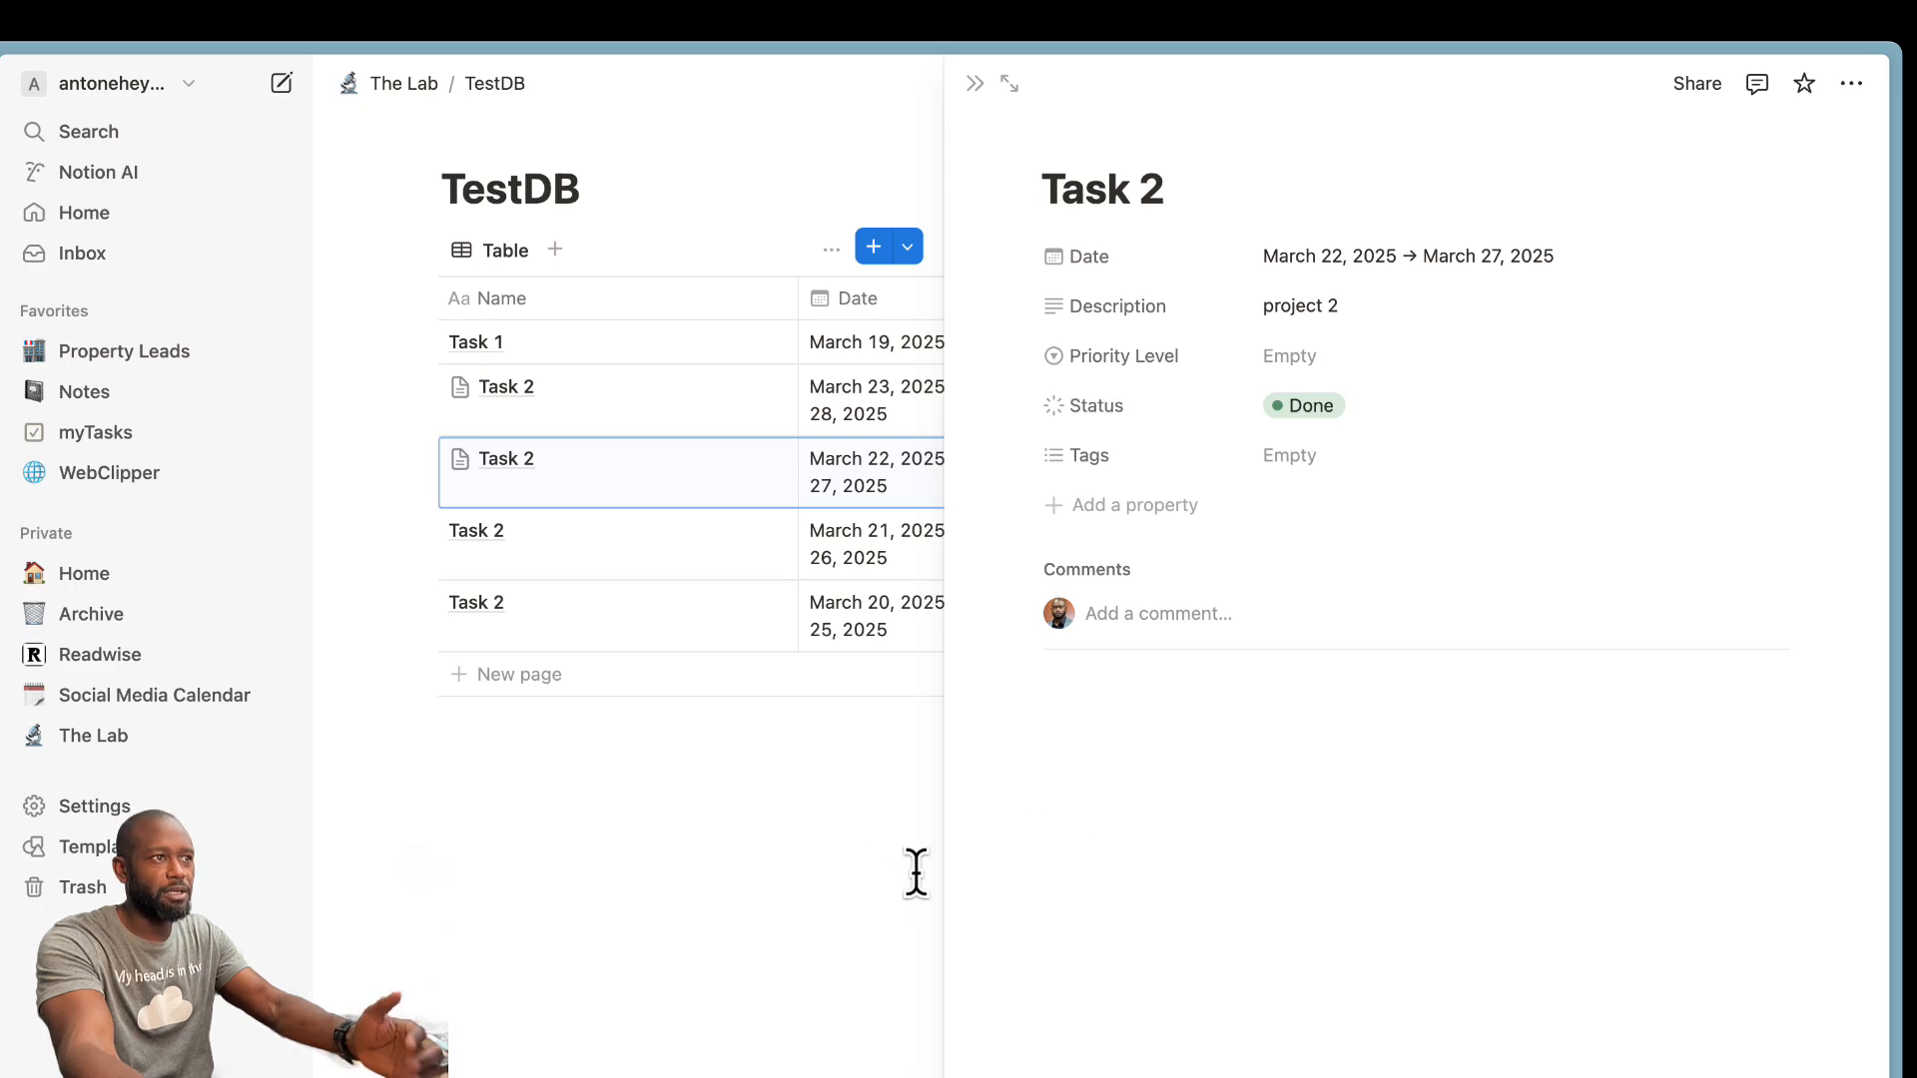
# - Open the In progress Task 2 page in TestDB to examine its body content
pyautogui.moveTo(711, 413)
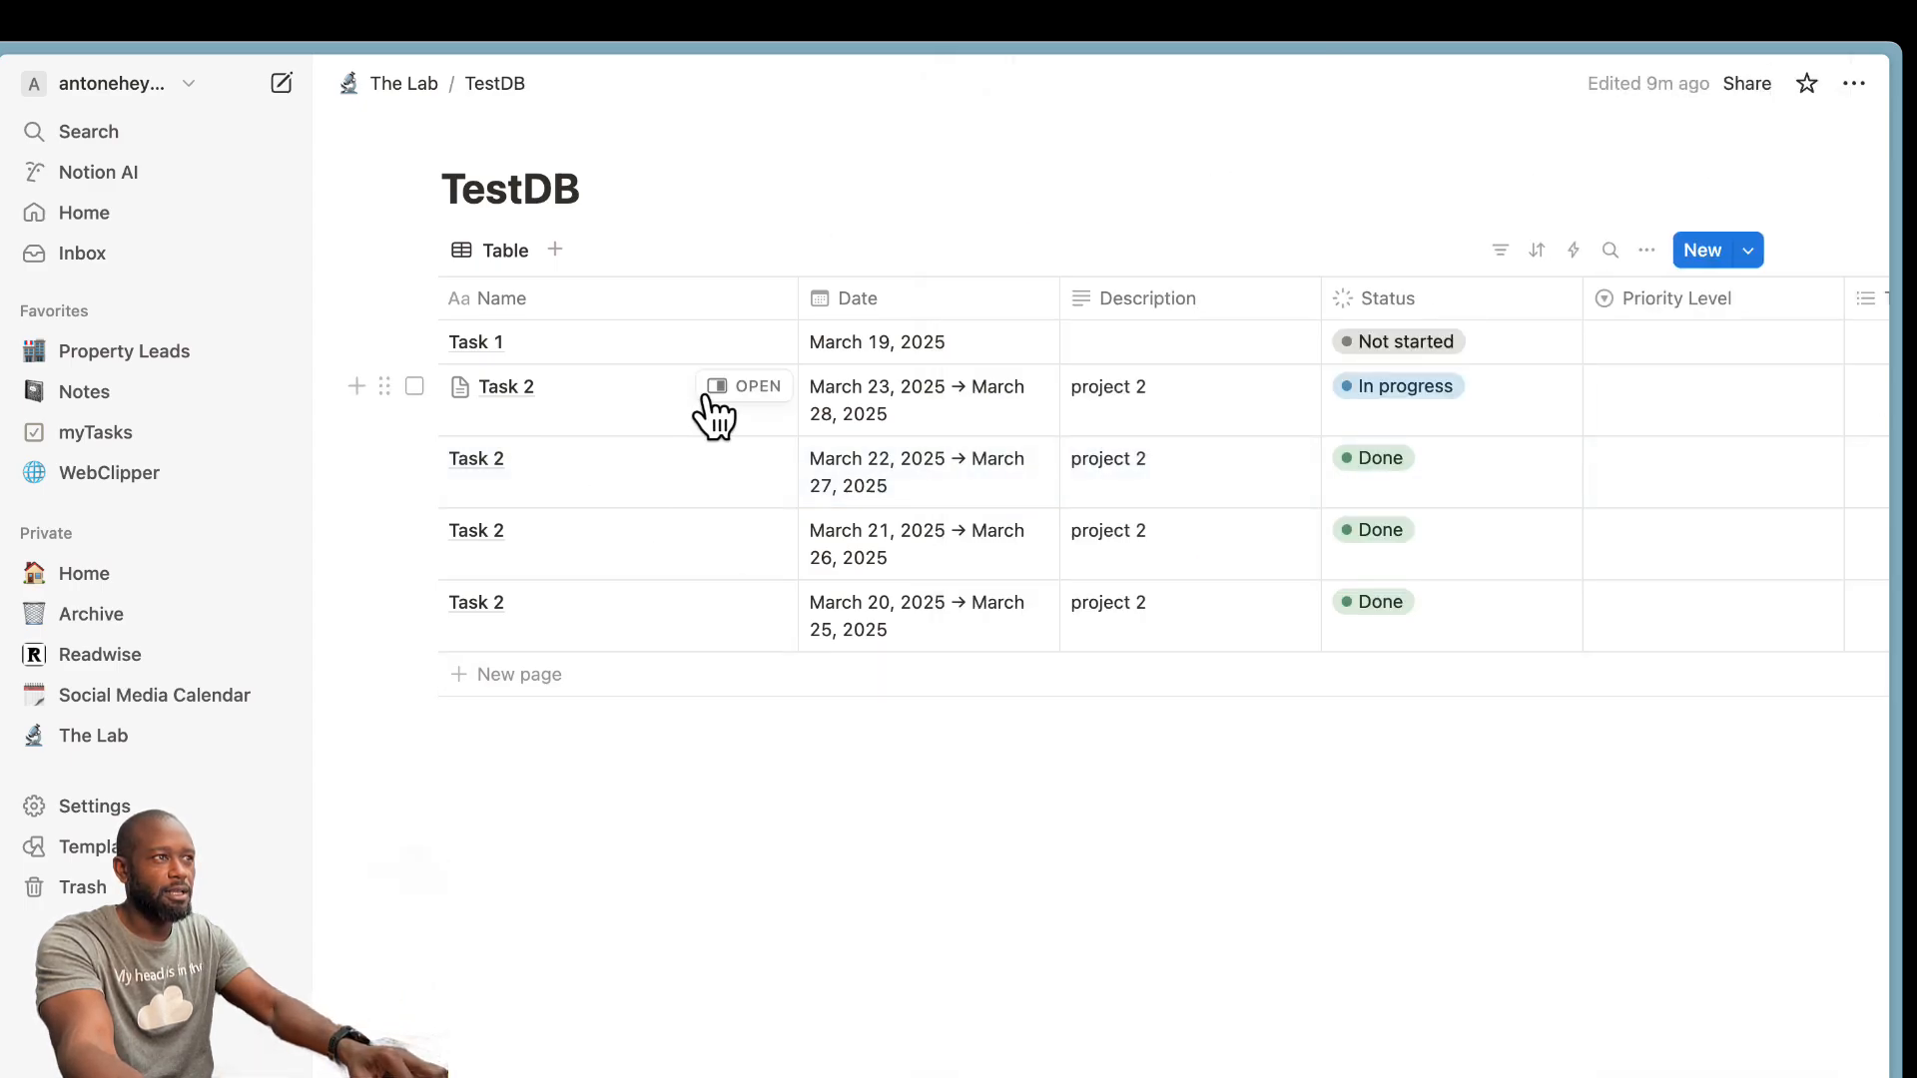
pyautogui.click(758, 391)
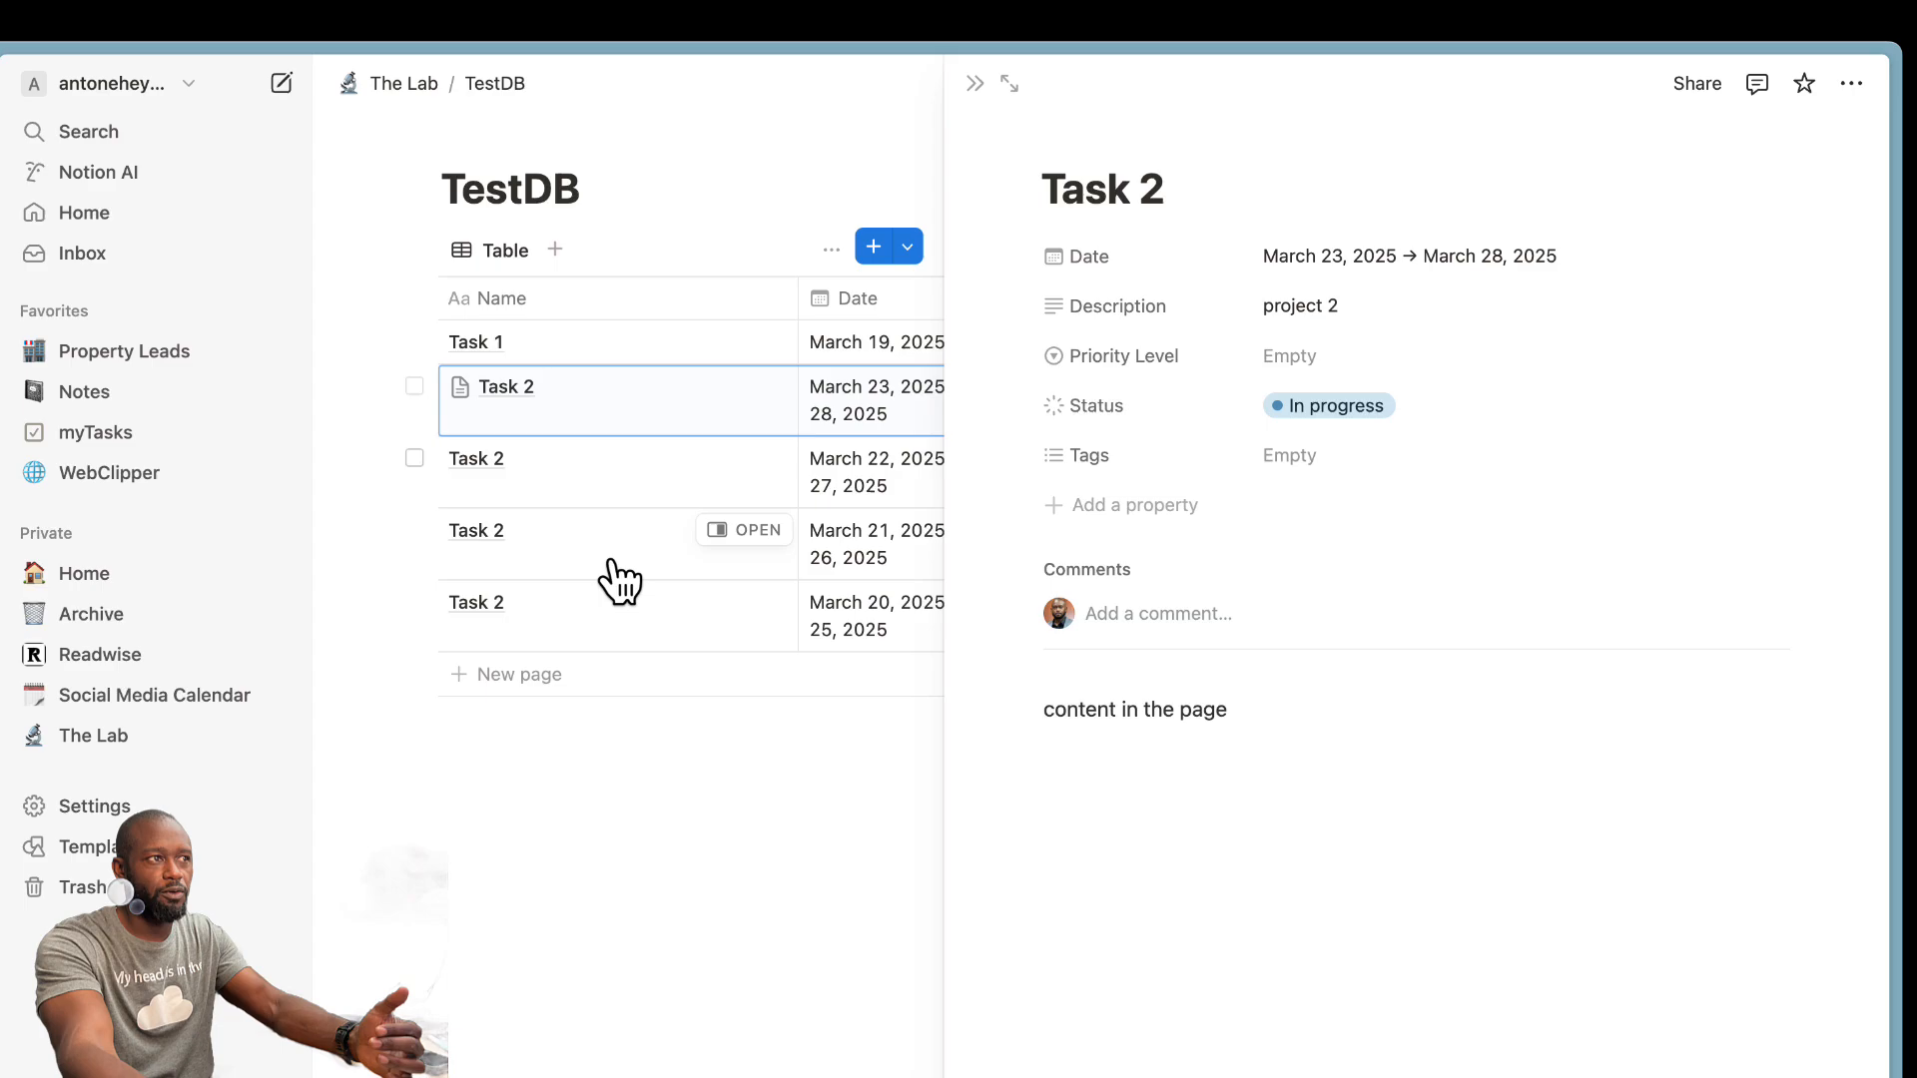
pyautogui.click(1210, 864)
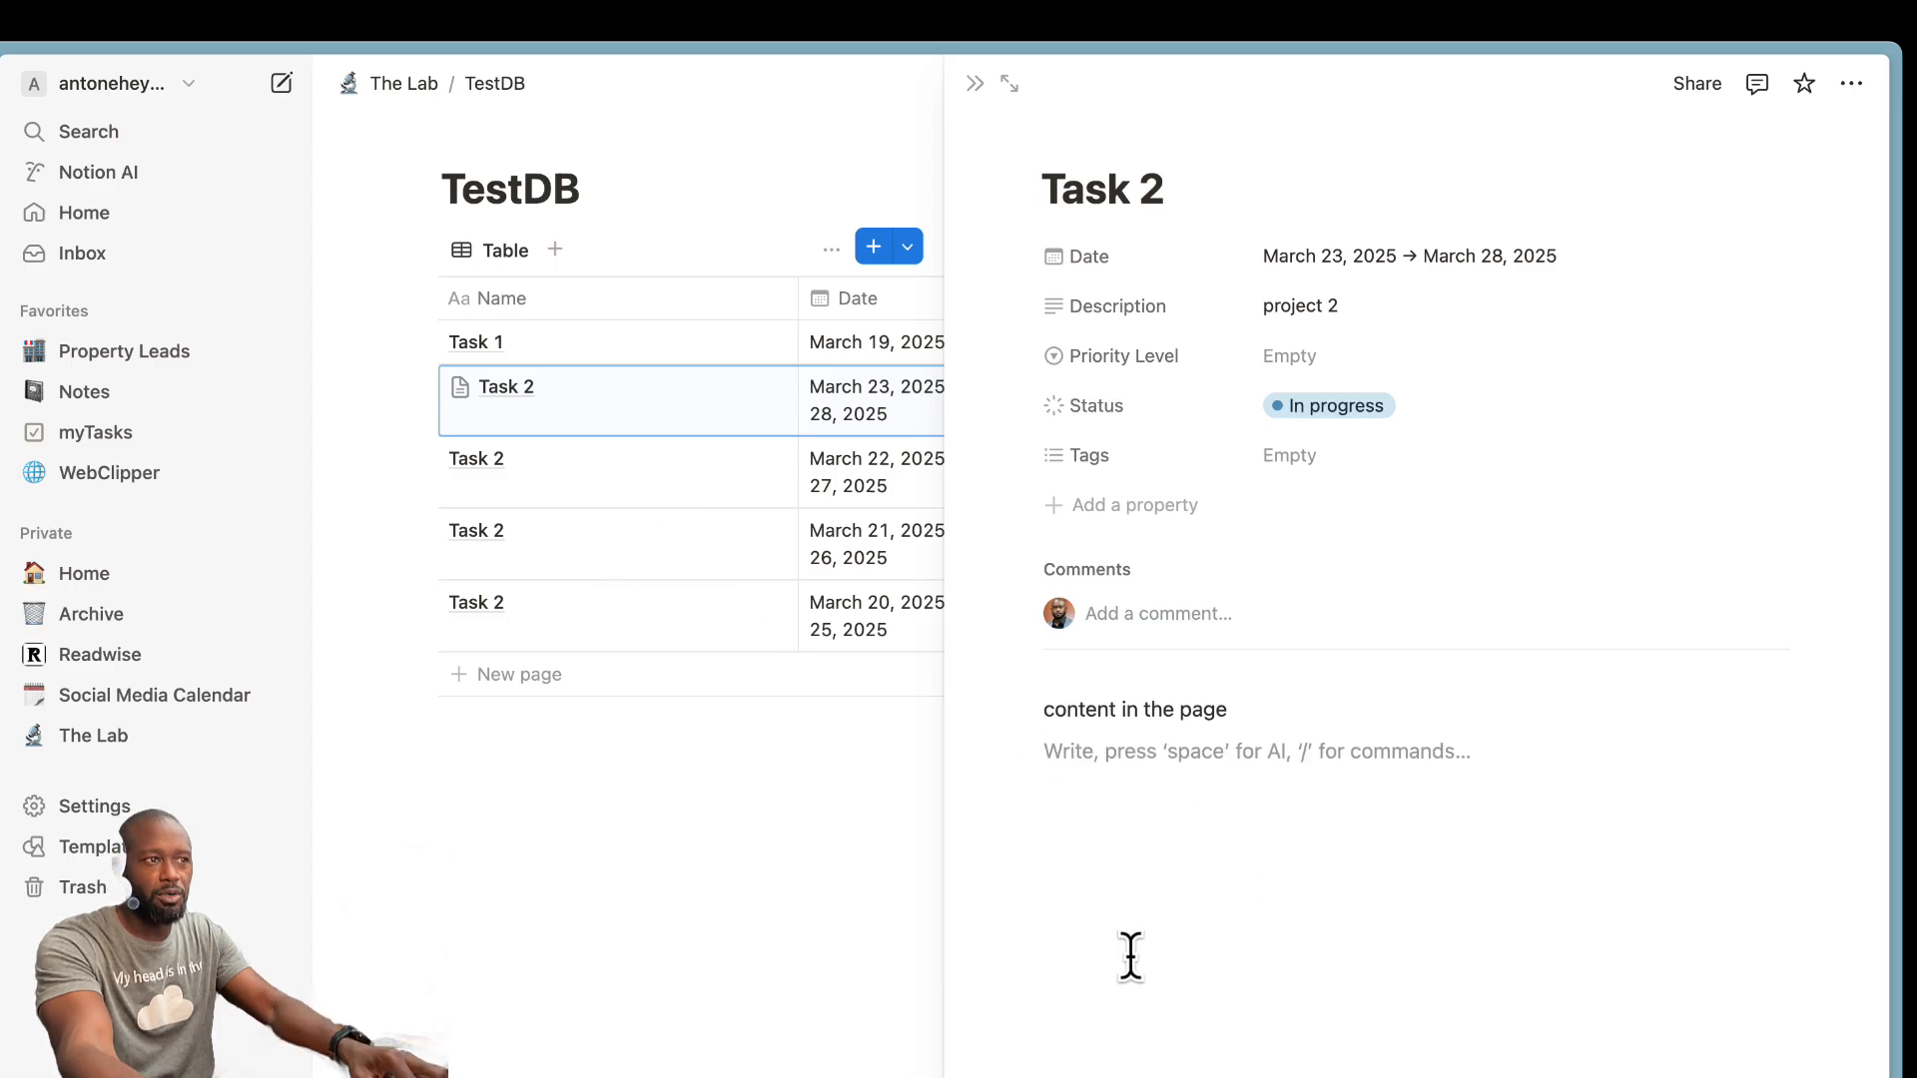
pyautogui.click(761, 825)
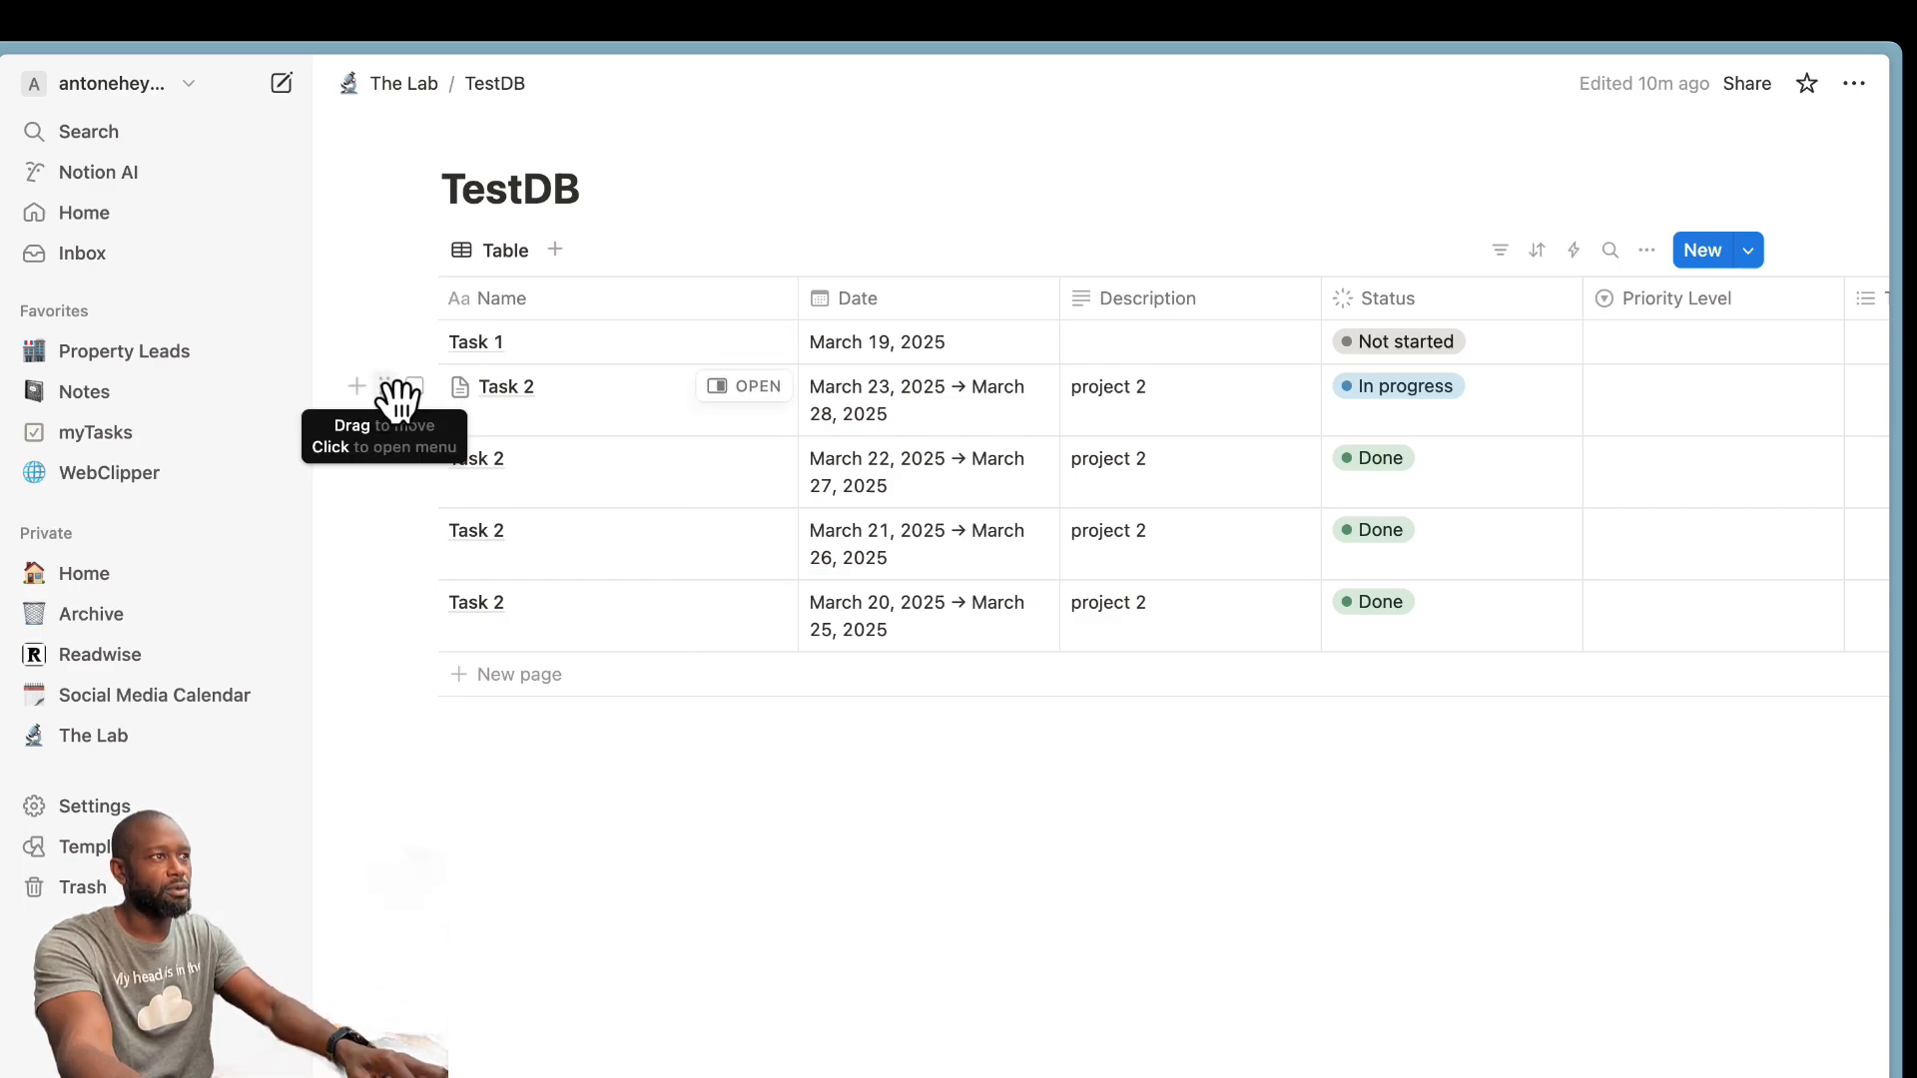
# - Delete all four Task 2 rows from TestDB, keeping only Task 1
pyautogui.click(415, 386)
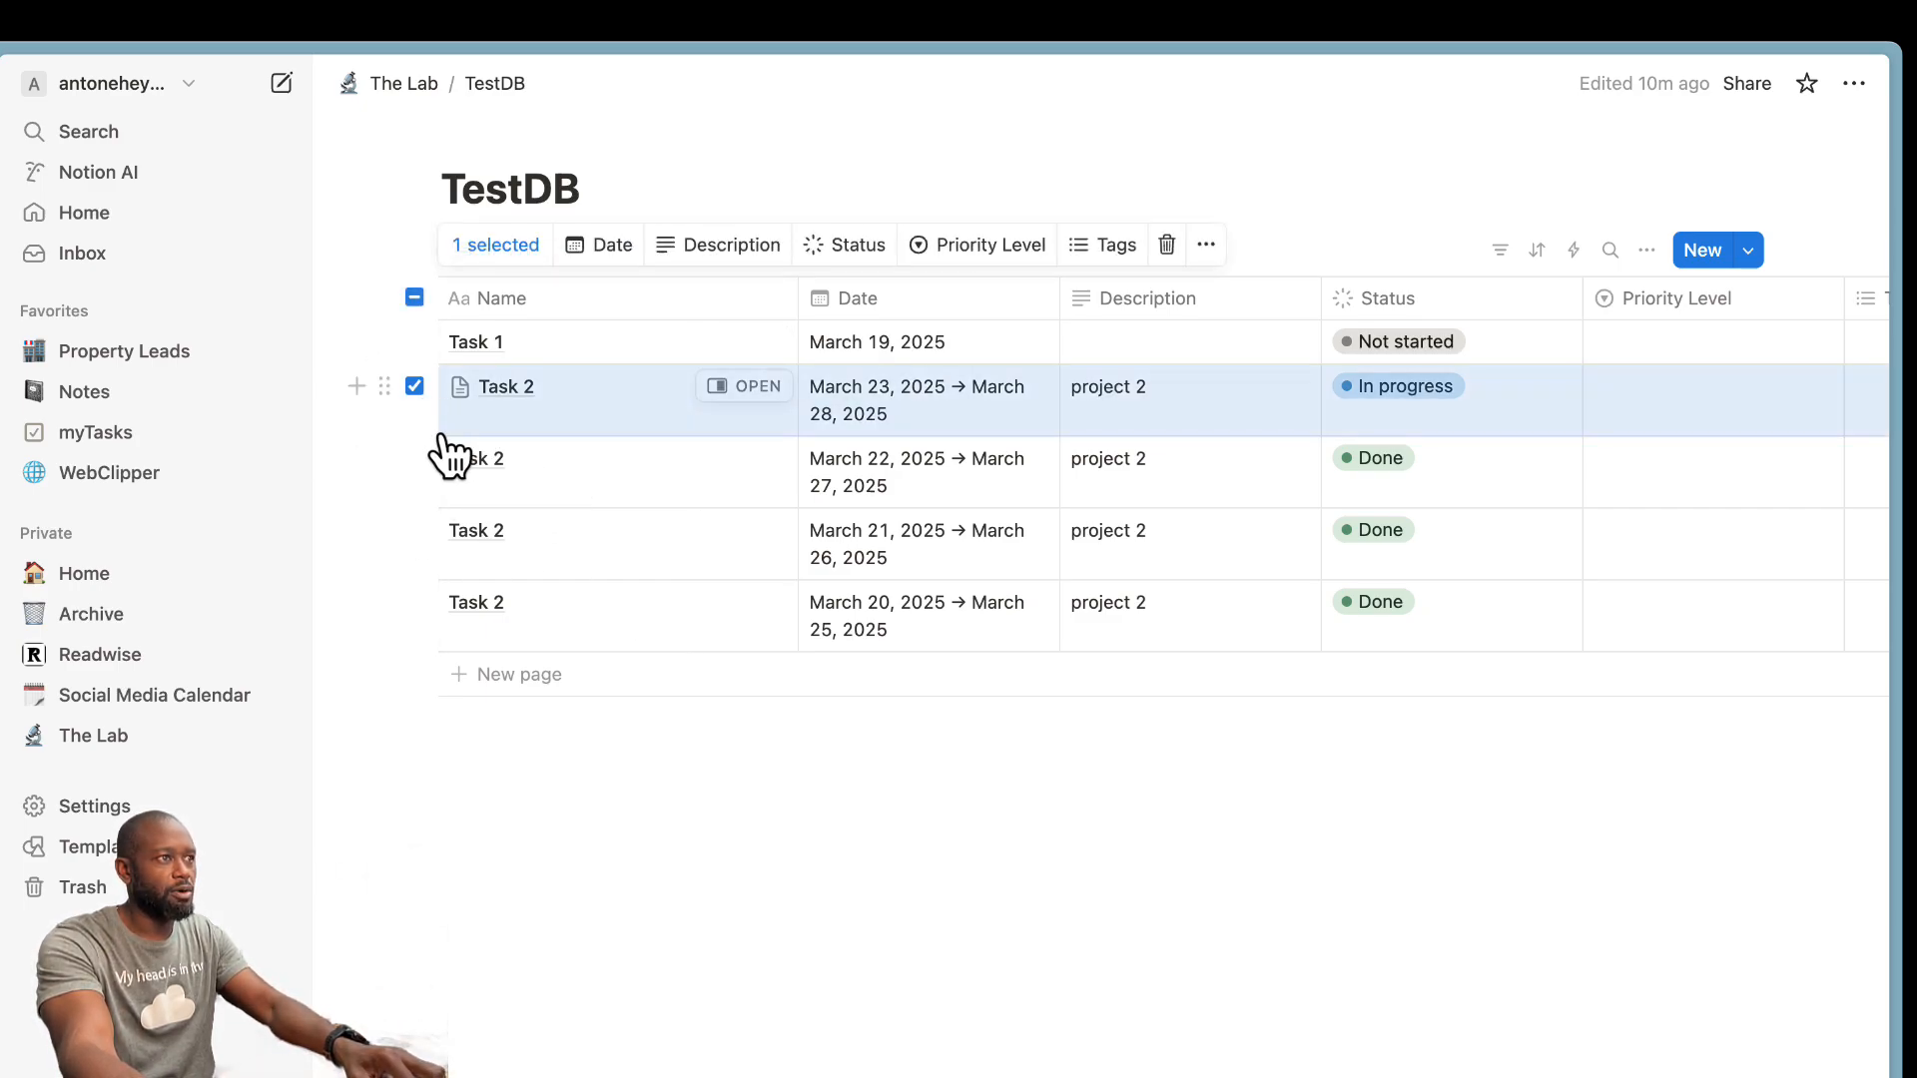
pyautogui.click(414, 458)
pyautogui.click(414, 530)
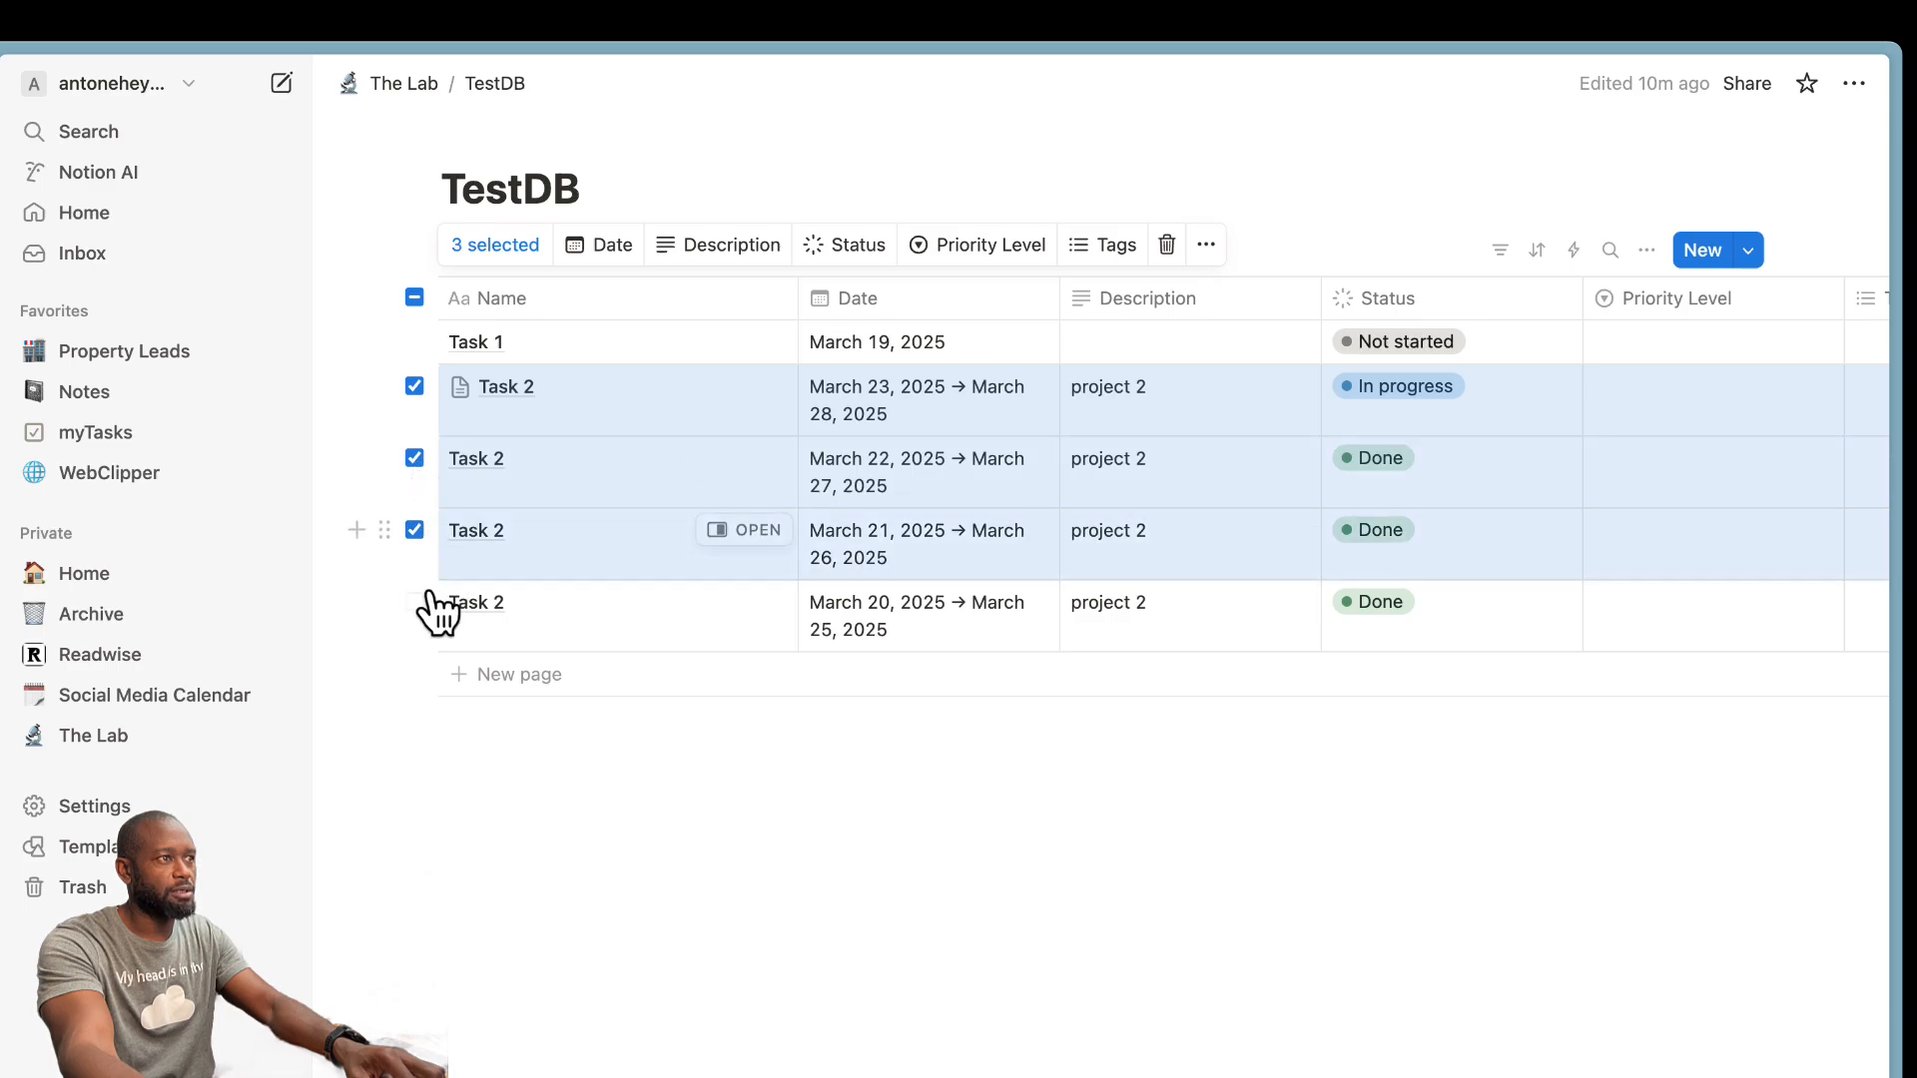
pyautogui.click(415, 602)
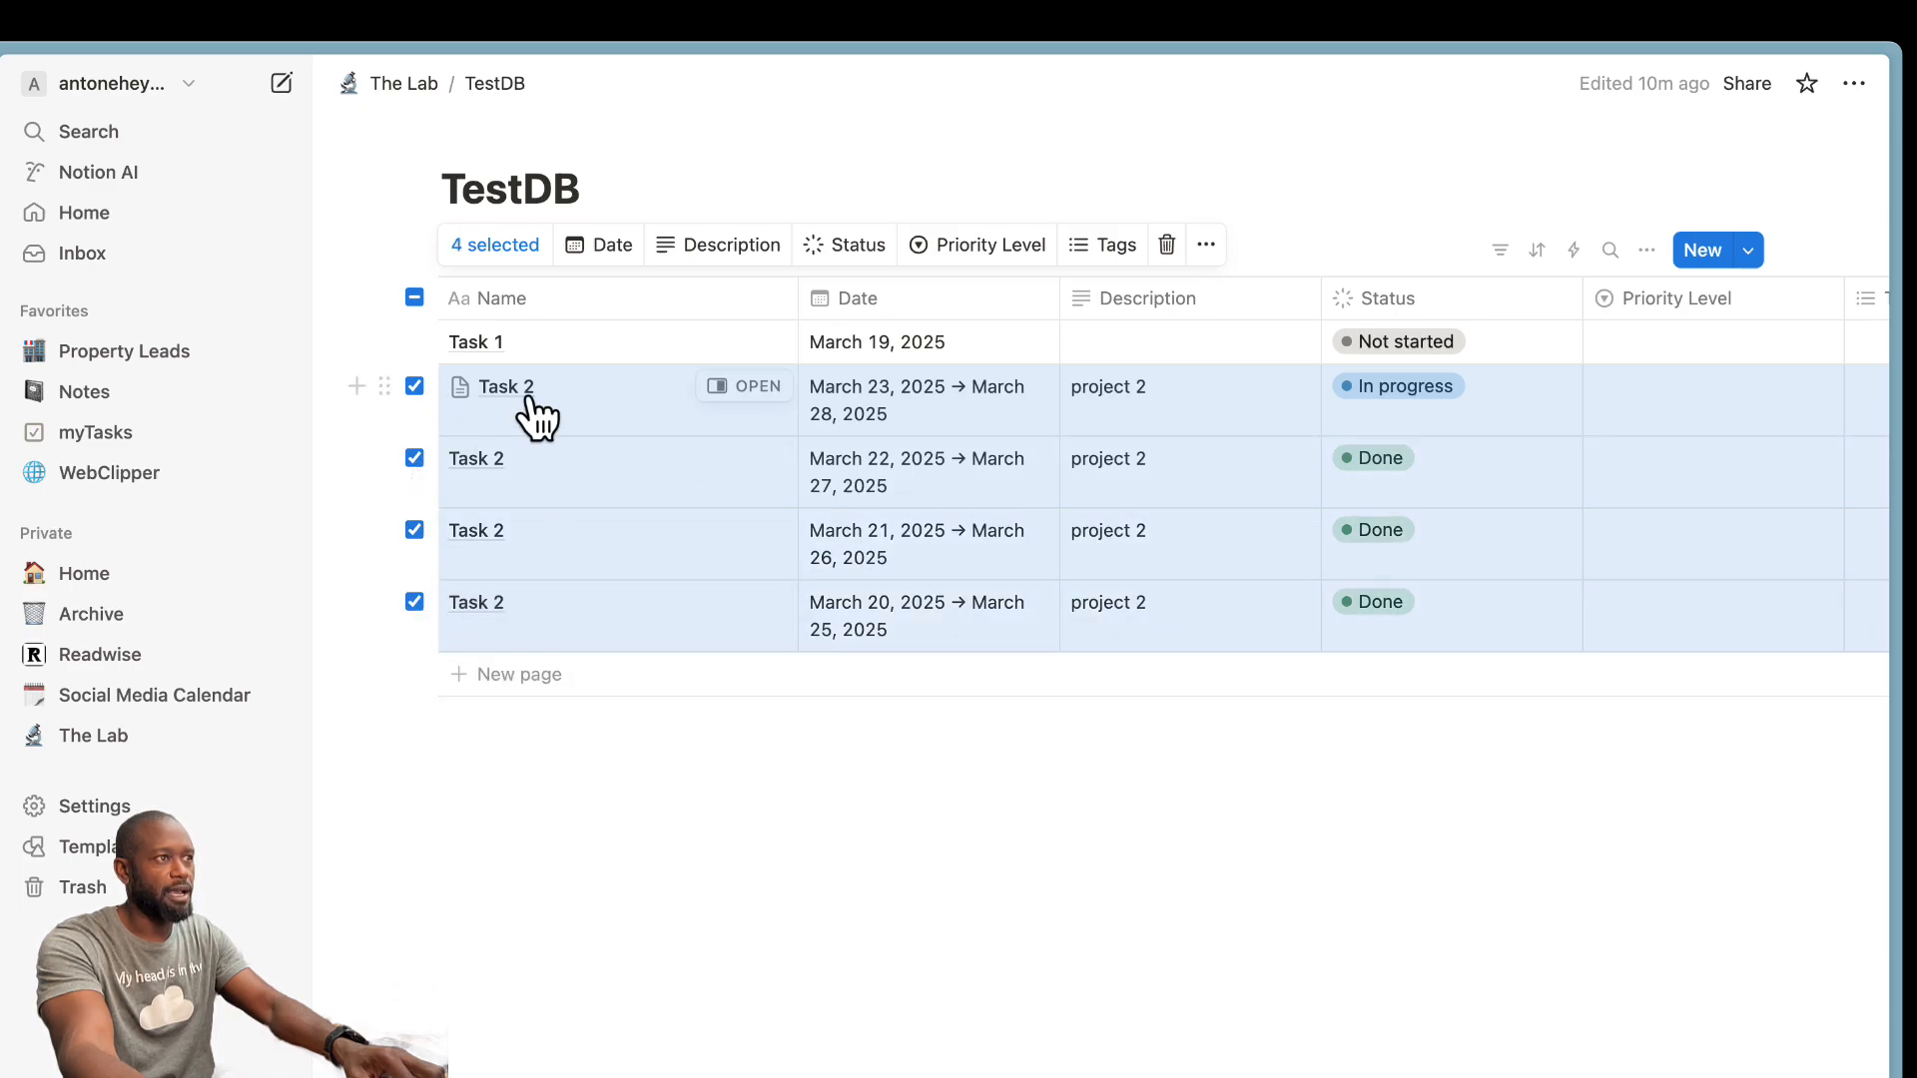
pyautogui.click(1166, 245)
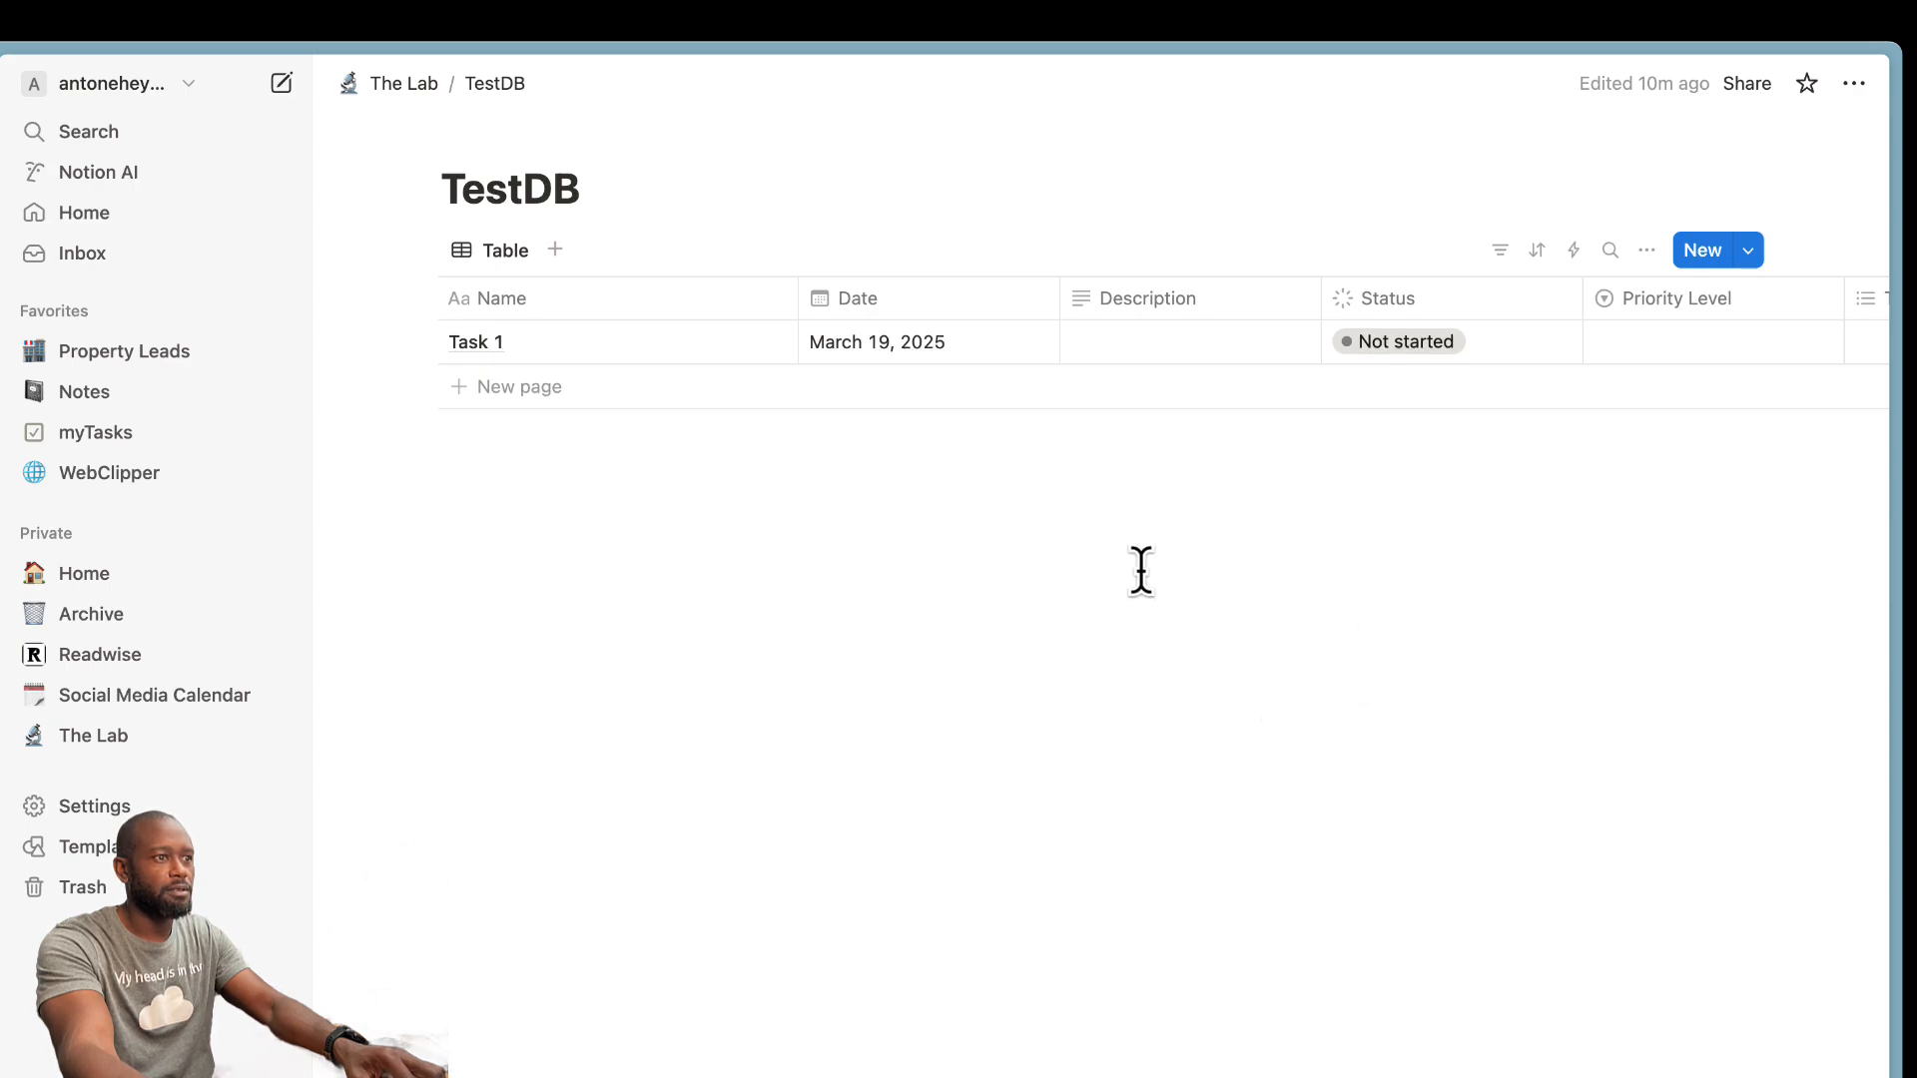
# - Examine the date options of Task 1 in TestDB
pyautogui.click(920, 348)
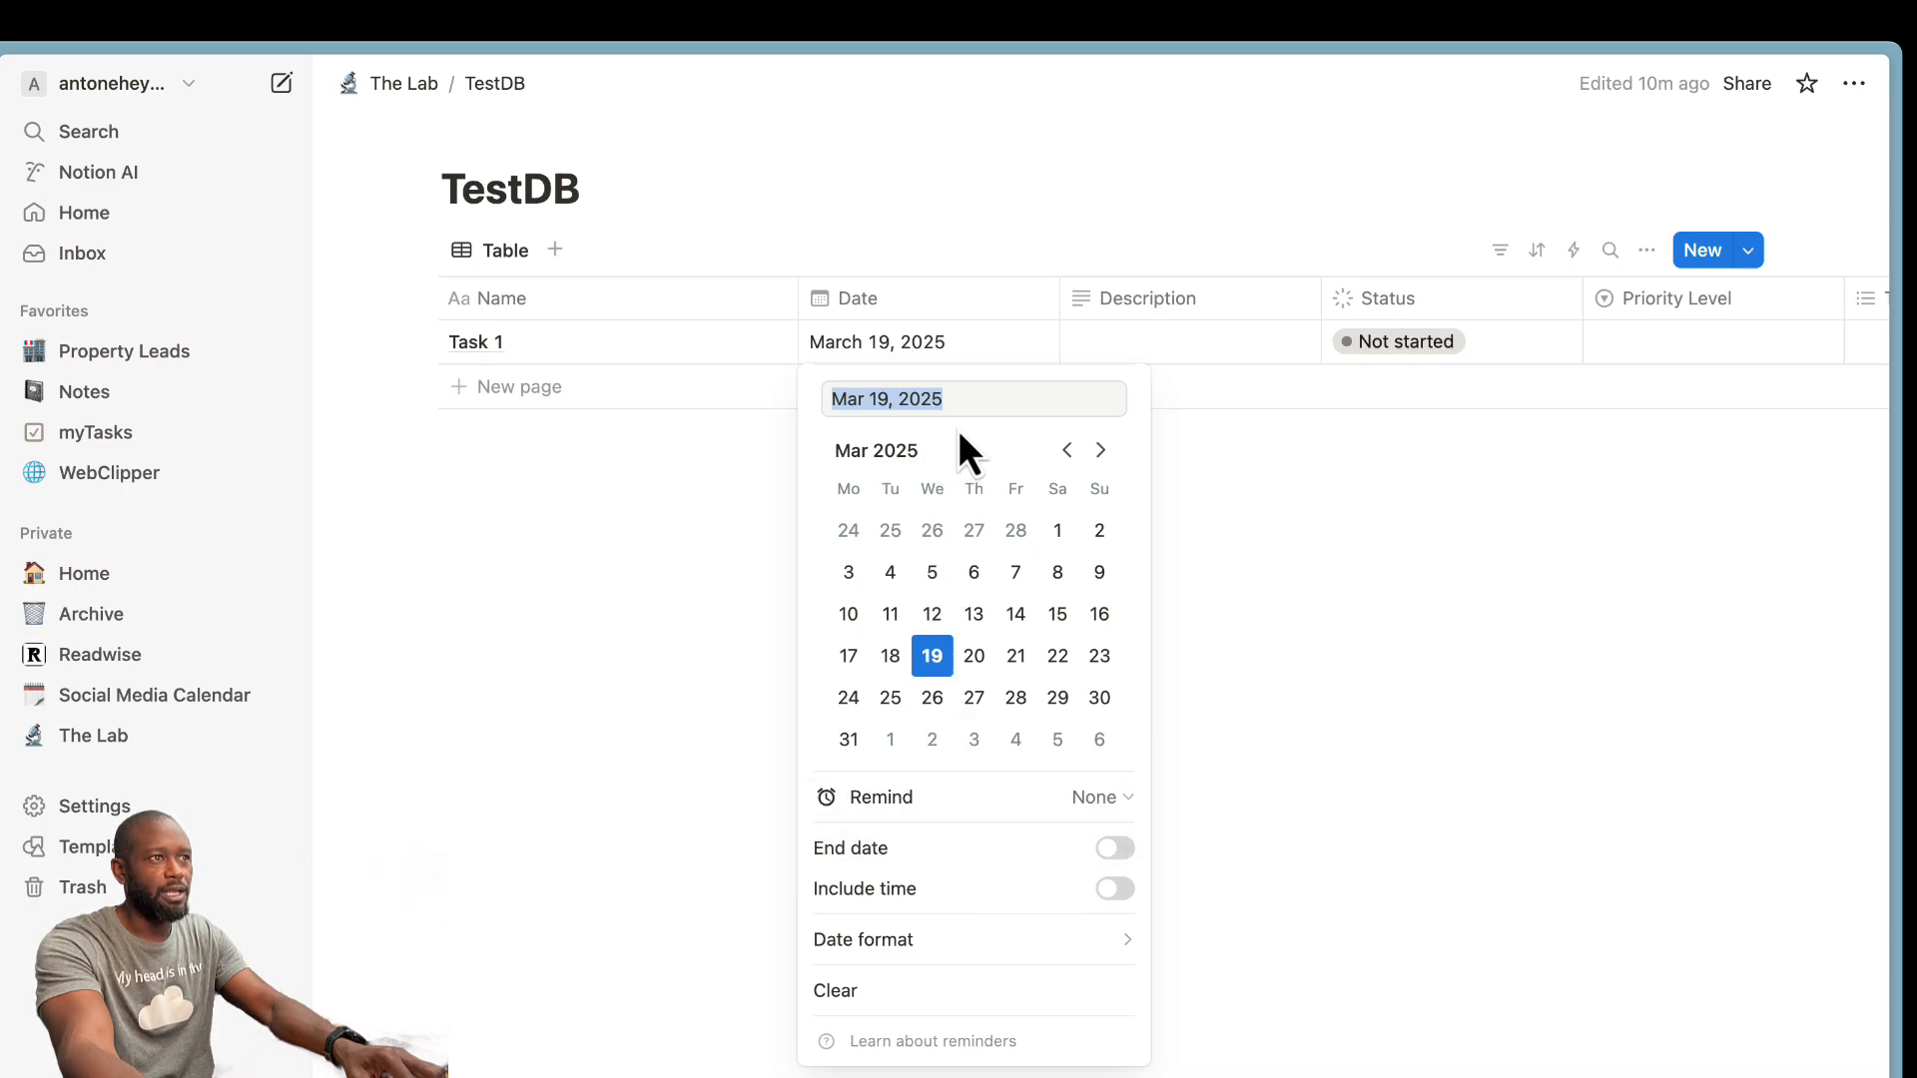
pyautogui.click(765, 560)
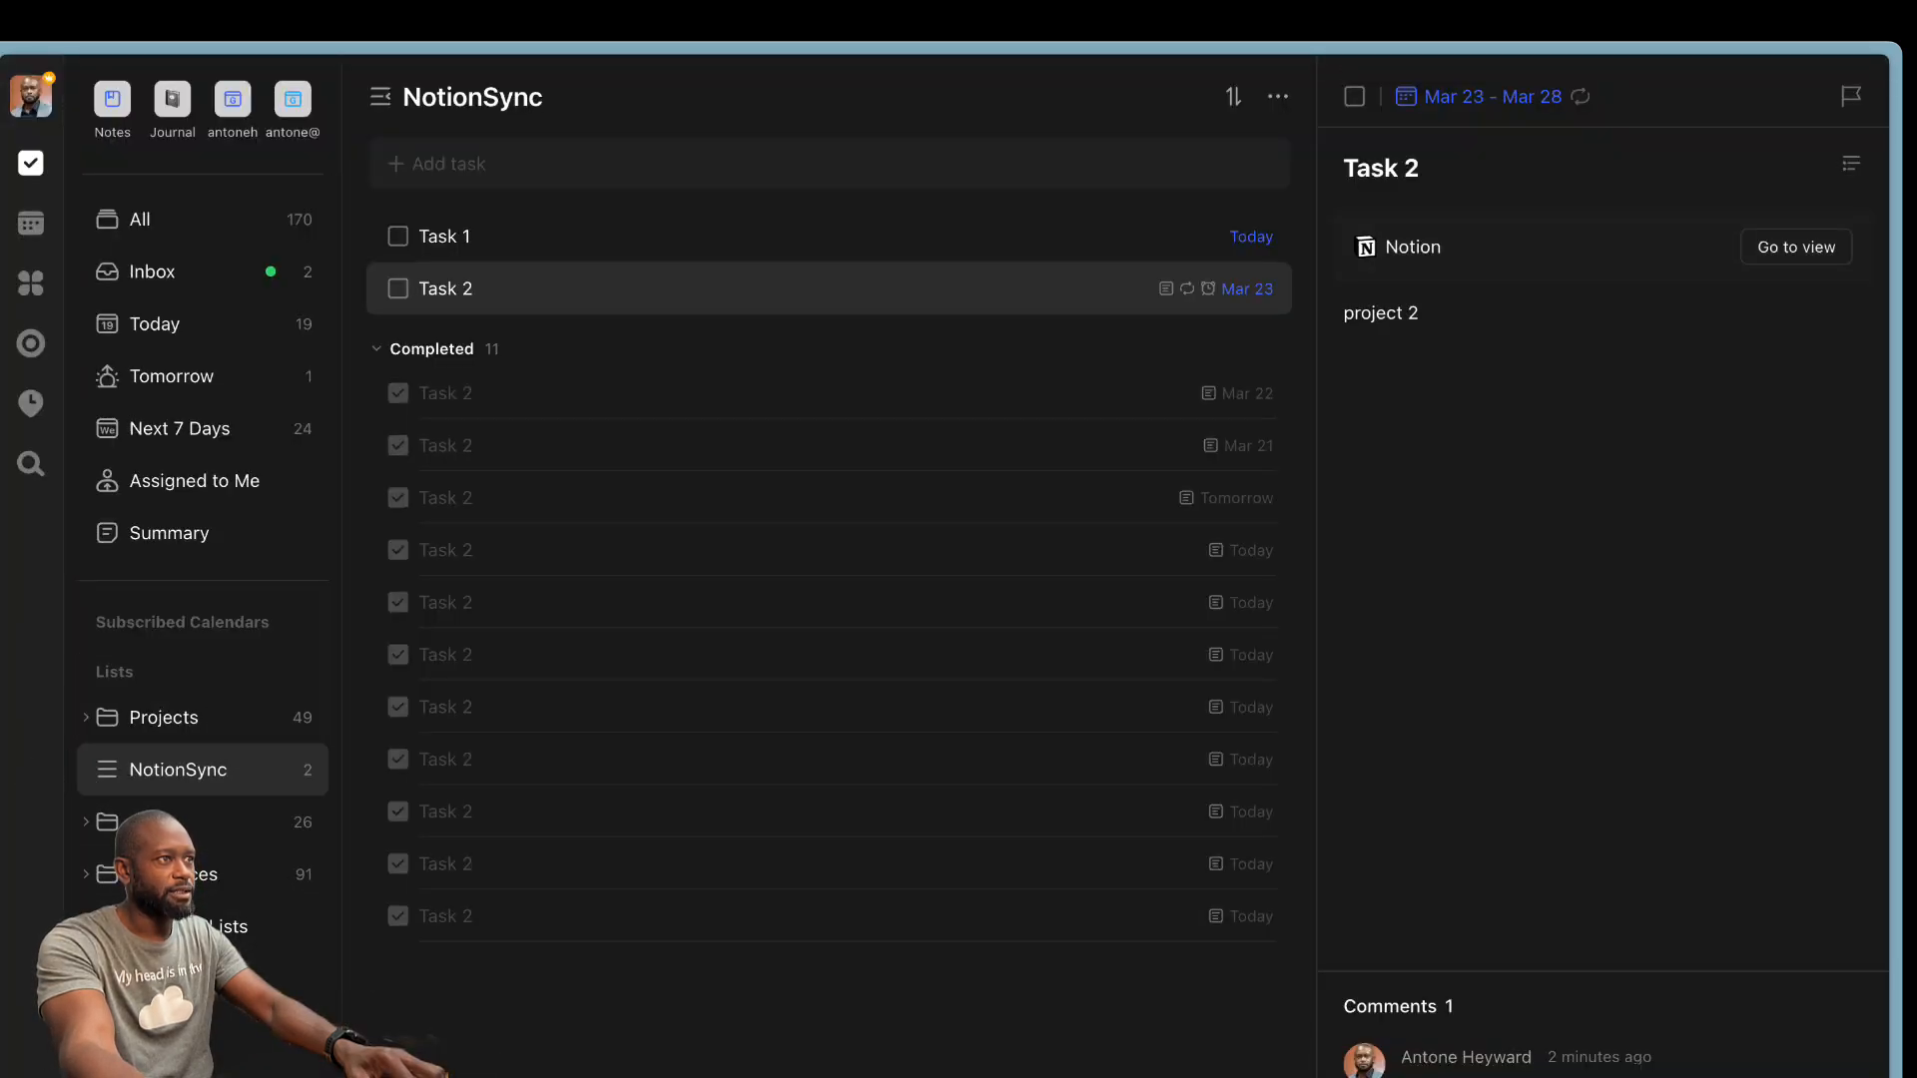
# - Add a task named Task 3 to TickTick's NotionSync list
pyautogui.click(480, 164)
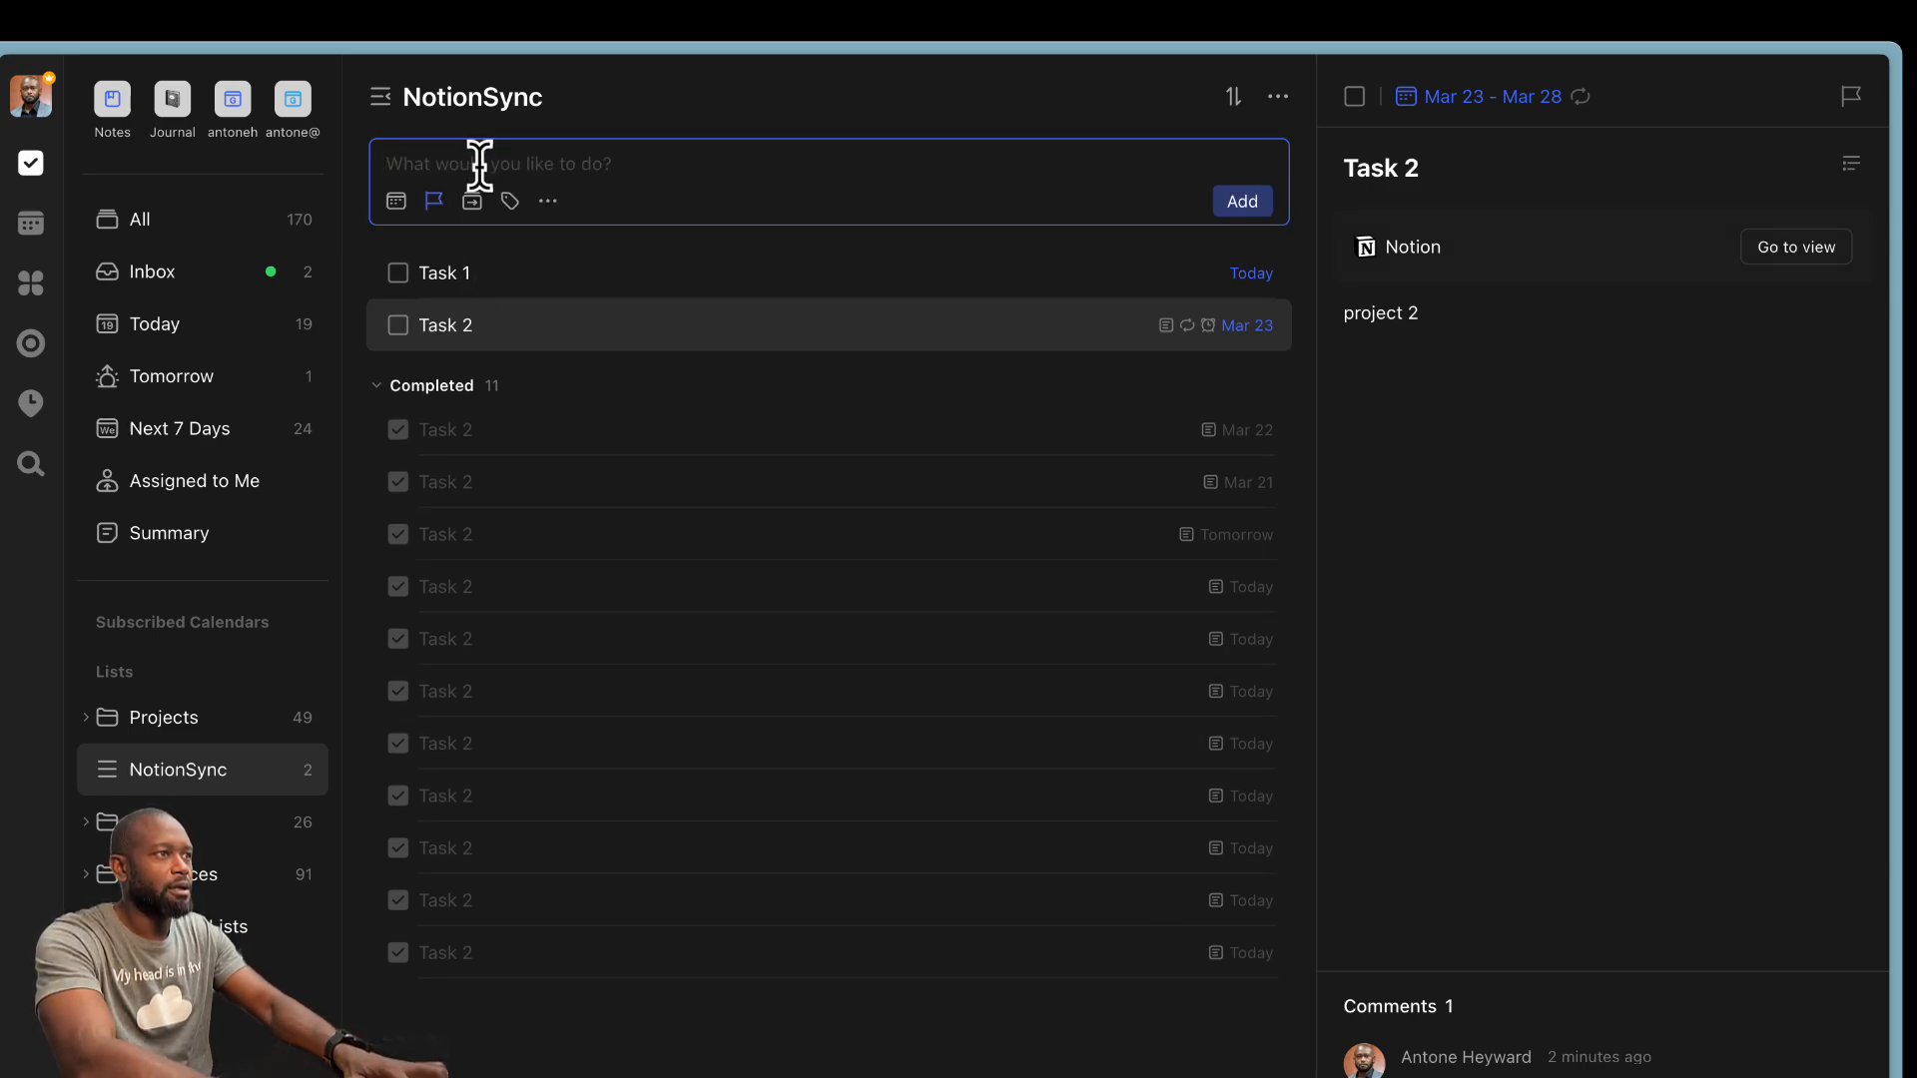
pyautogui.write('Task 3')
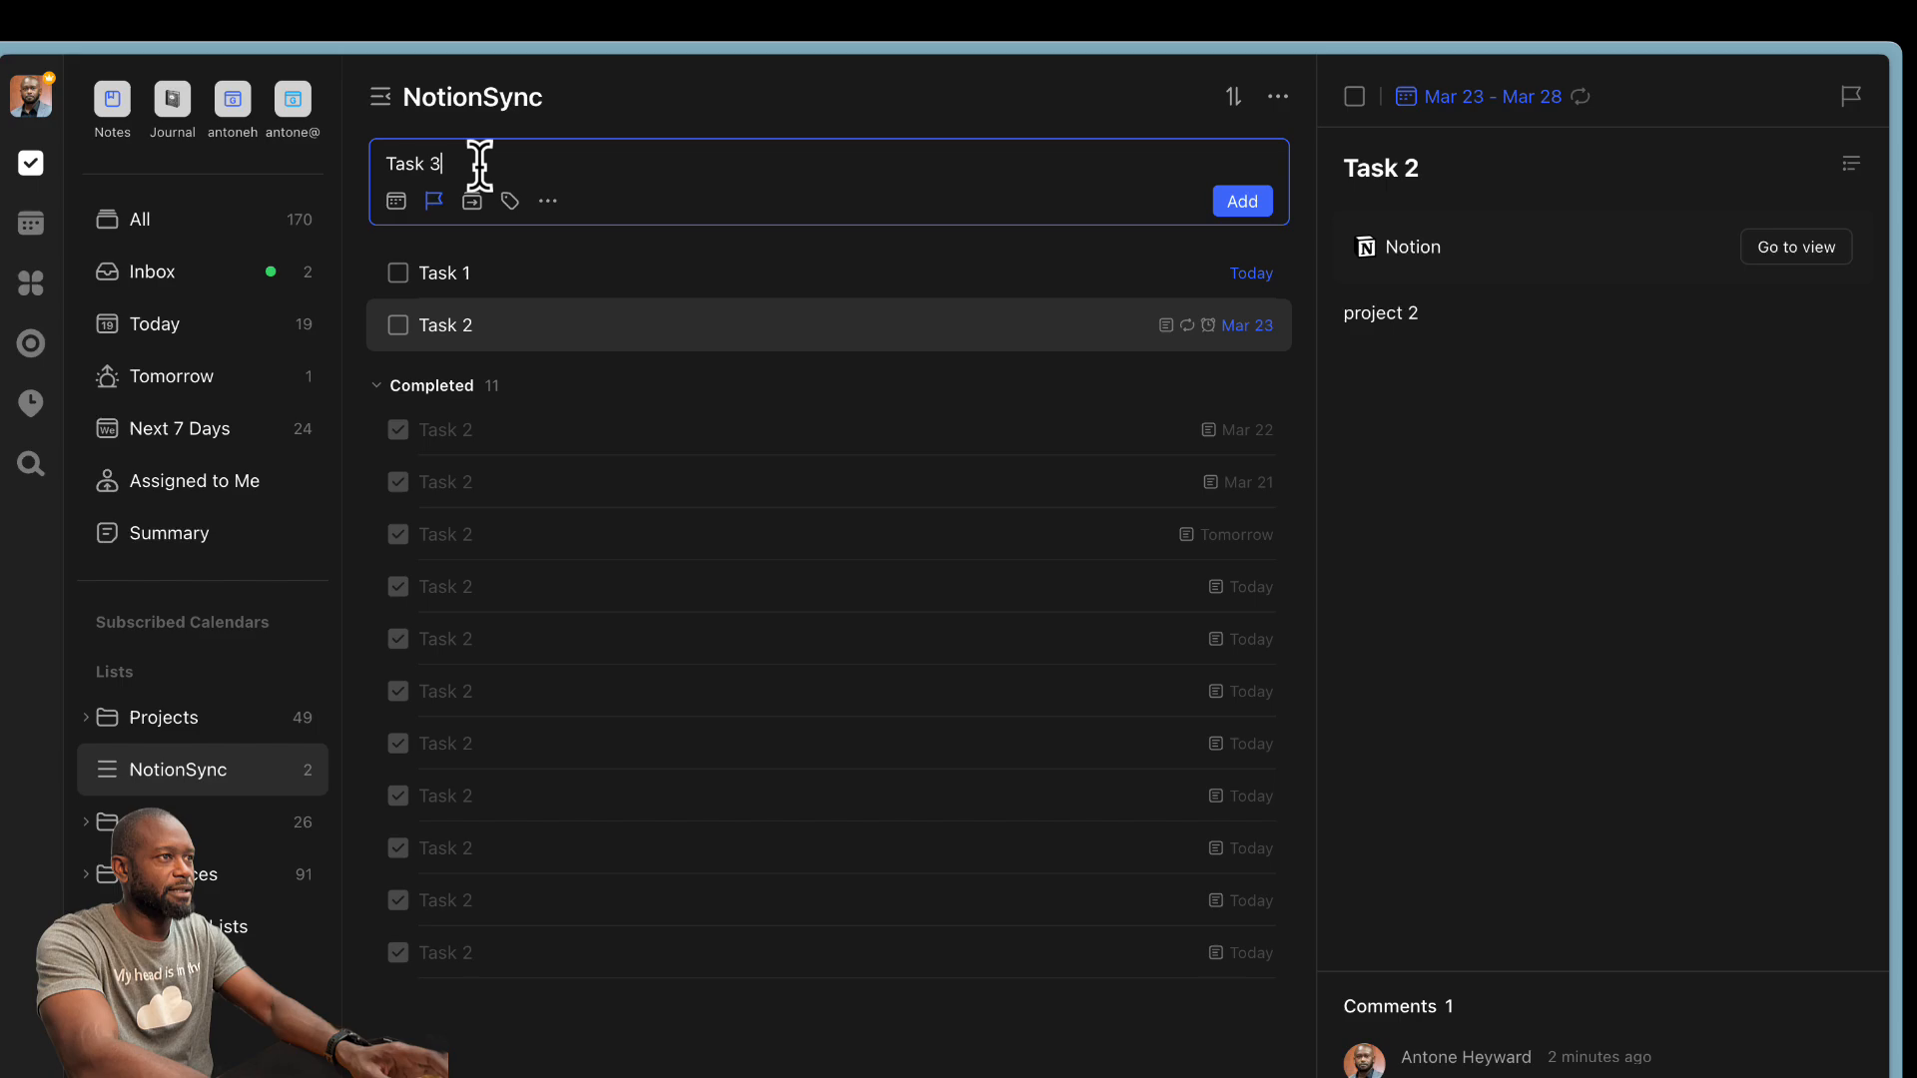
pyautogui.press('Return')
# - Schedule Task 3 for today, March 19, with an endless daily repeat
pyautogui.click(623, 241)
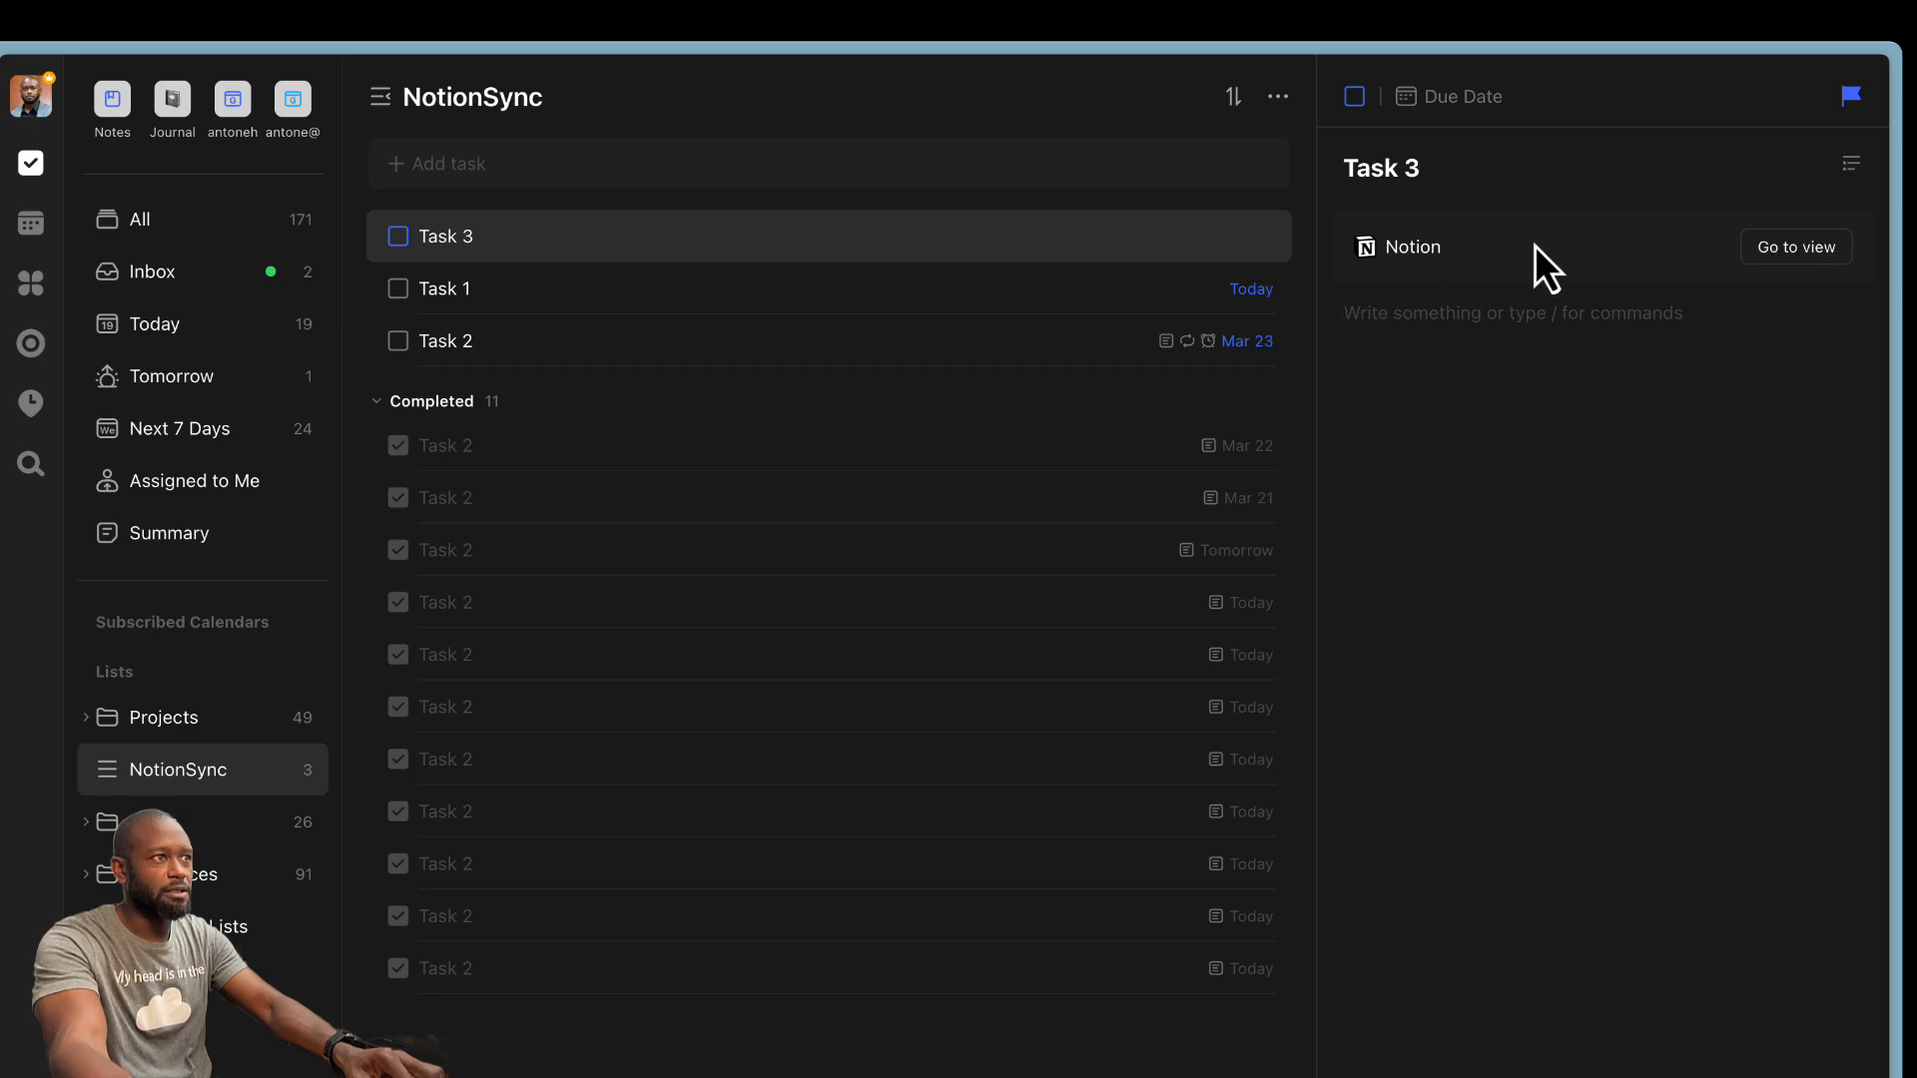
pyautogui.click(1483, 100)
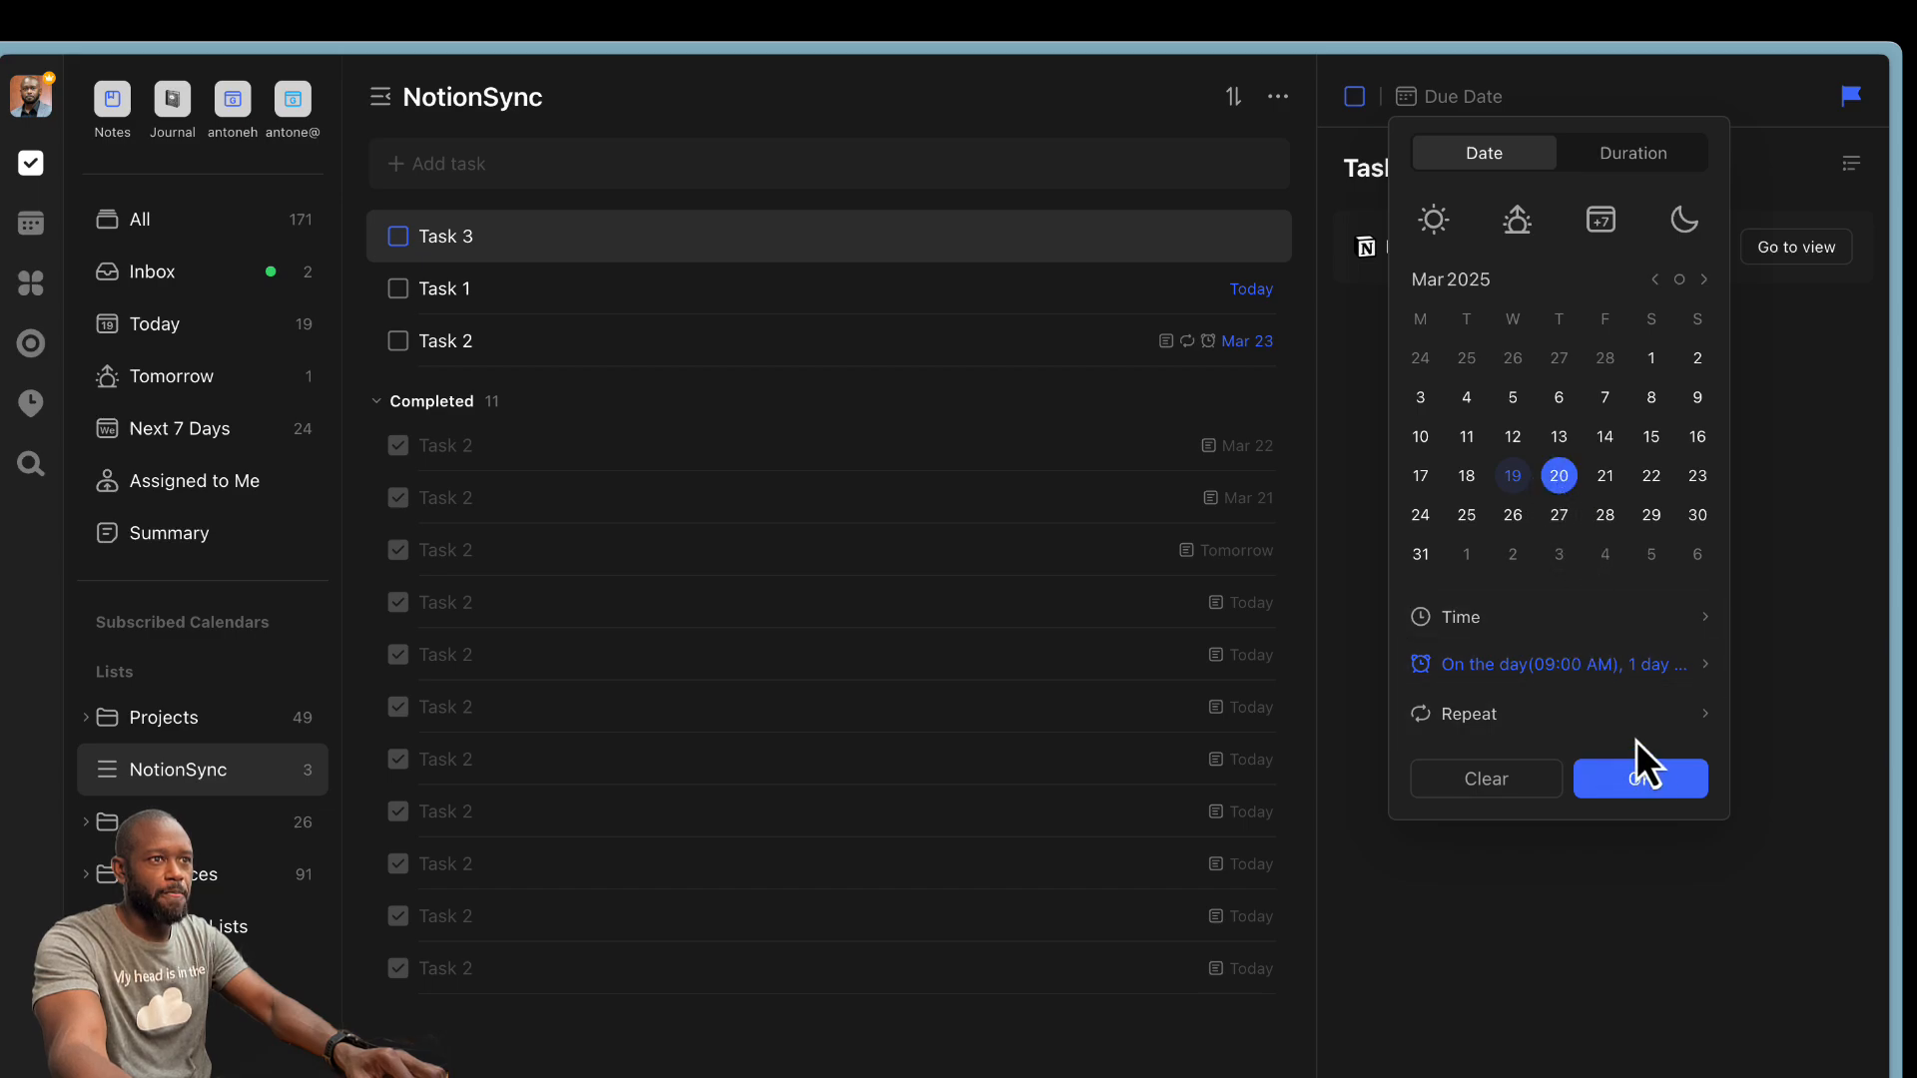
pyautogui.click(1547, 713)
pyautogui.click(1525, 775)
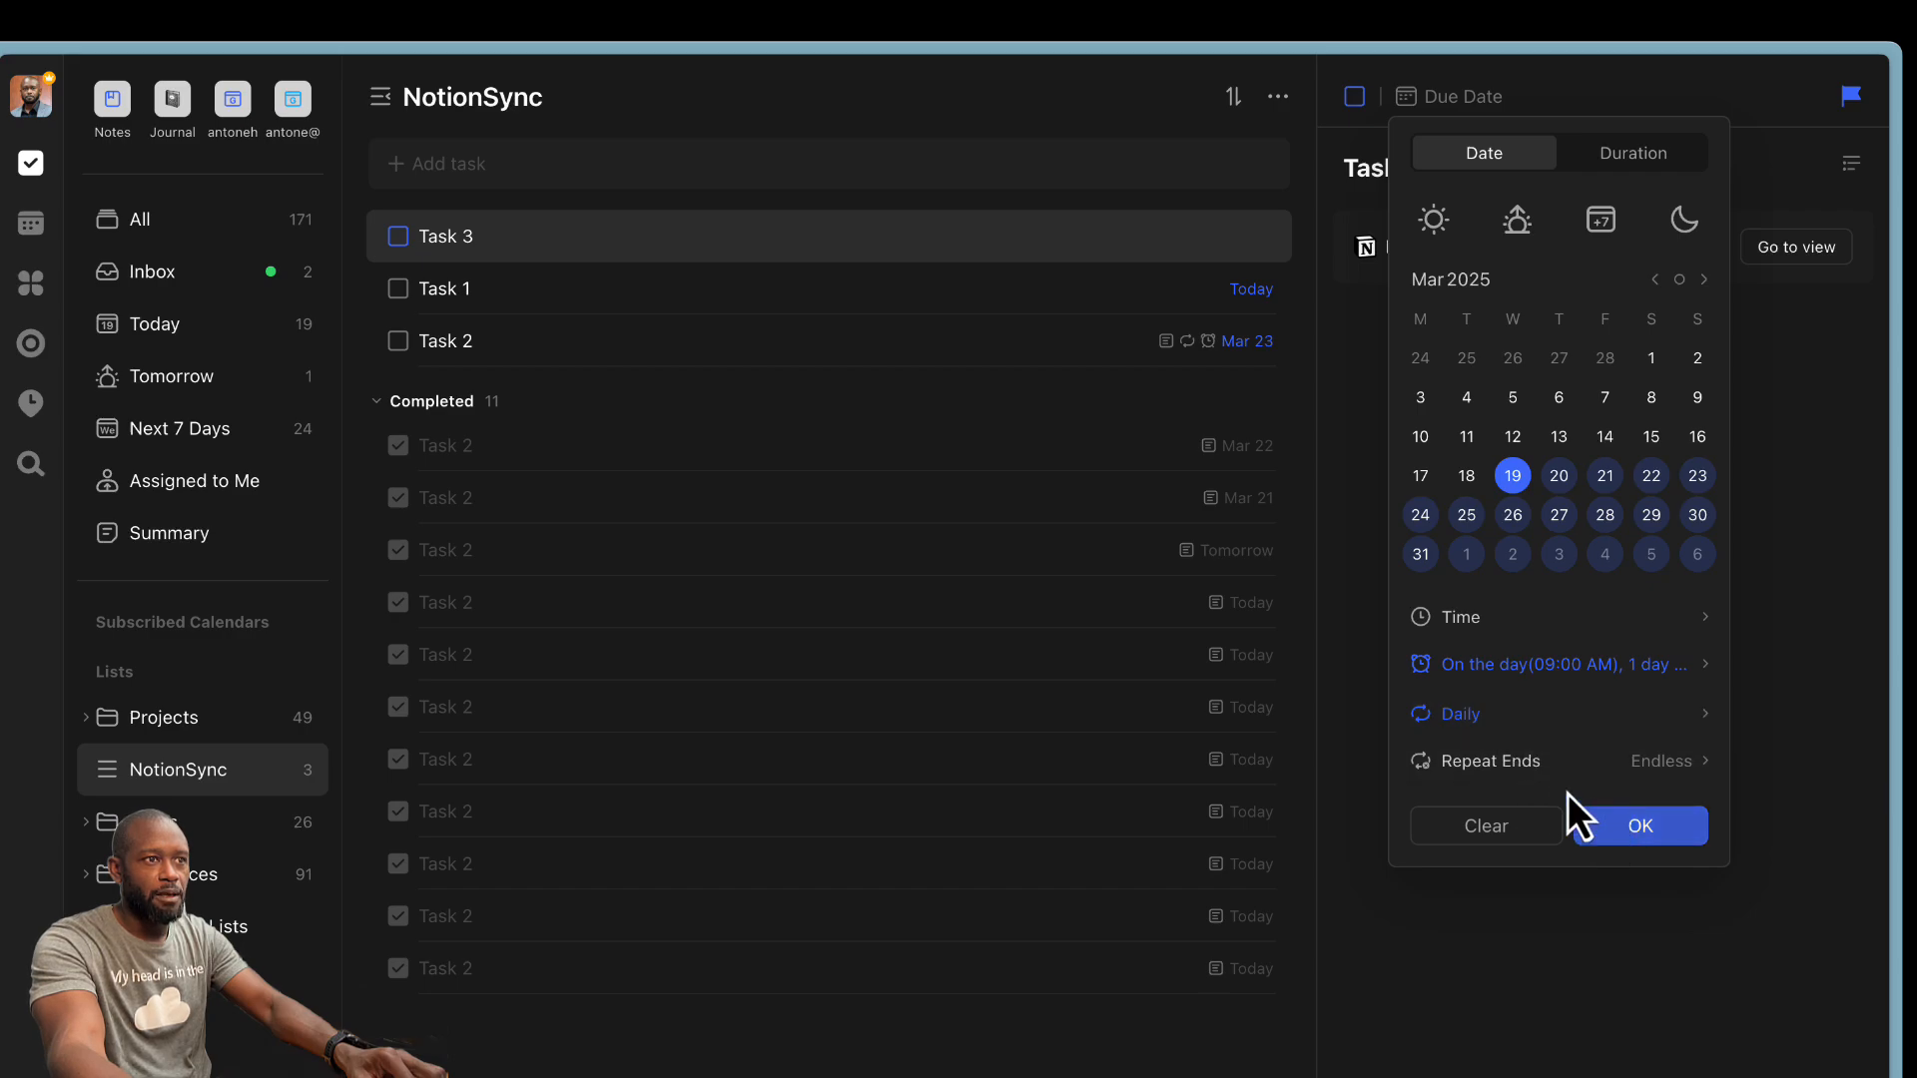
pyautogui.click(1643, 829)
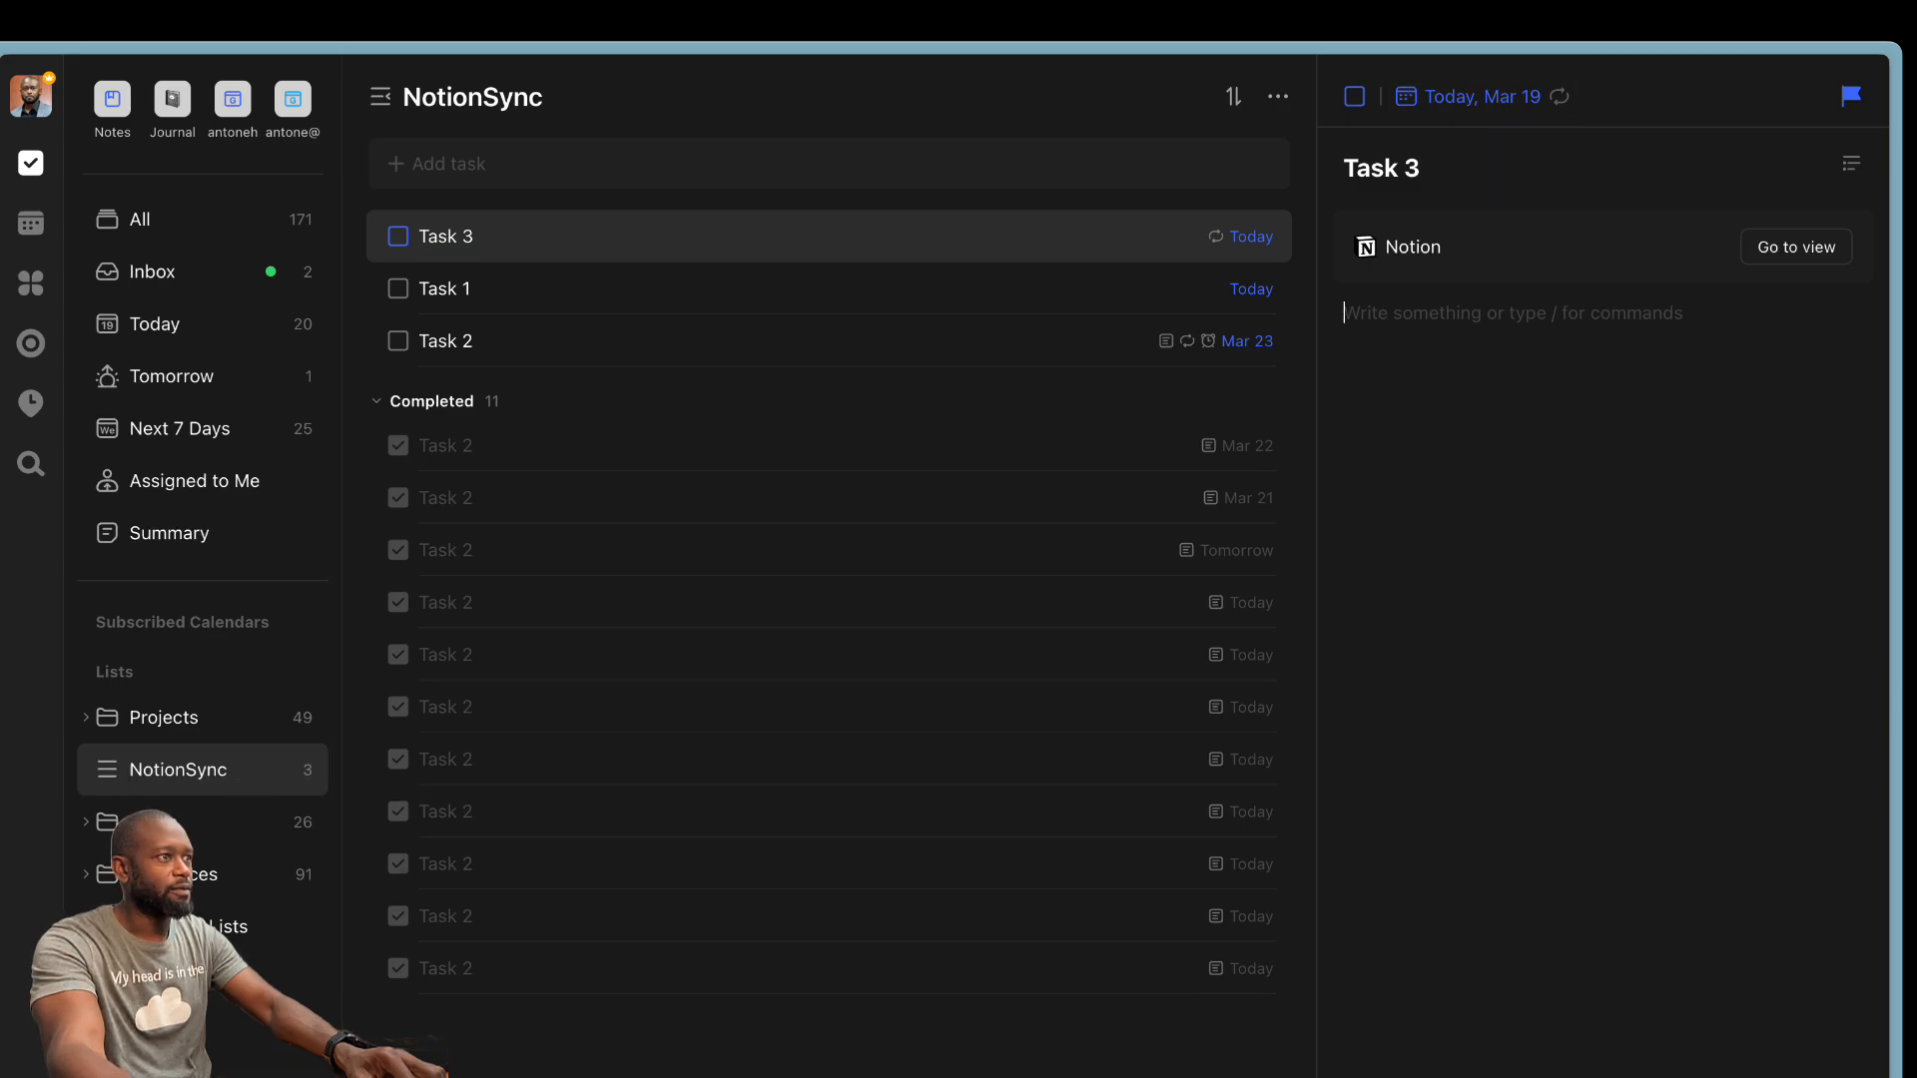
# - Switch to Notion and add a new page named Task 4 to the TestDB table
pyautogui.click(37, 1077)
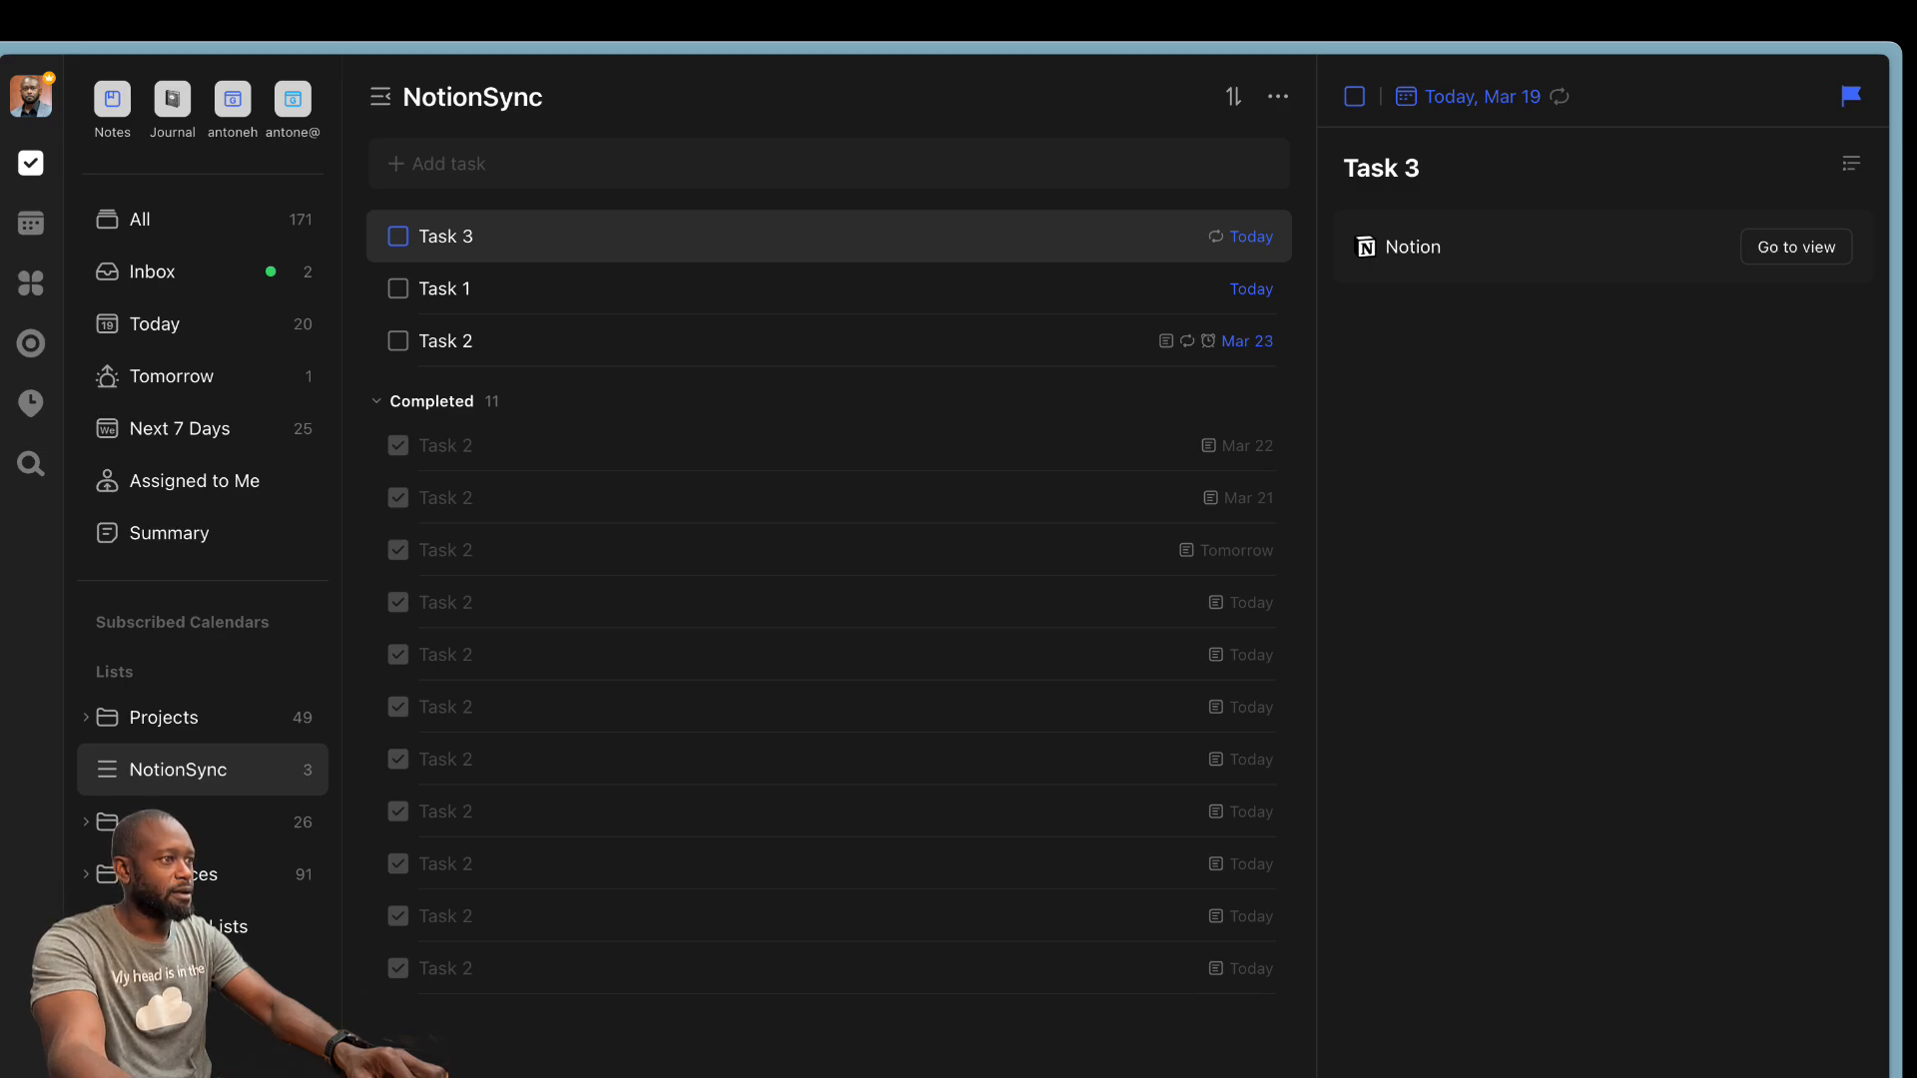
pyautogui.hotkey('ctrl', 'Tab')
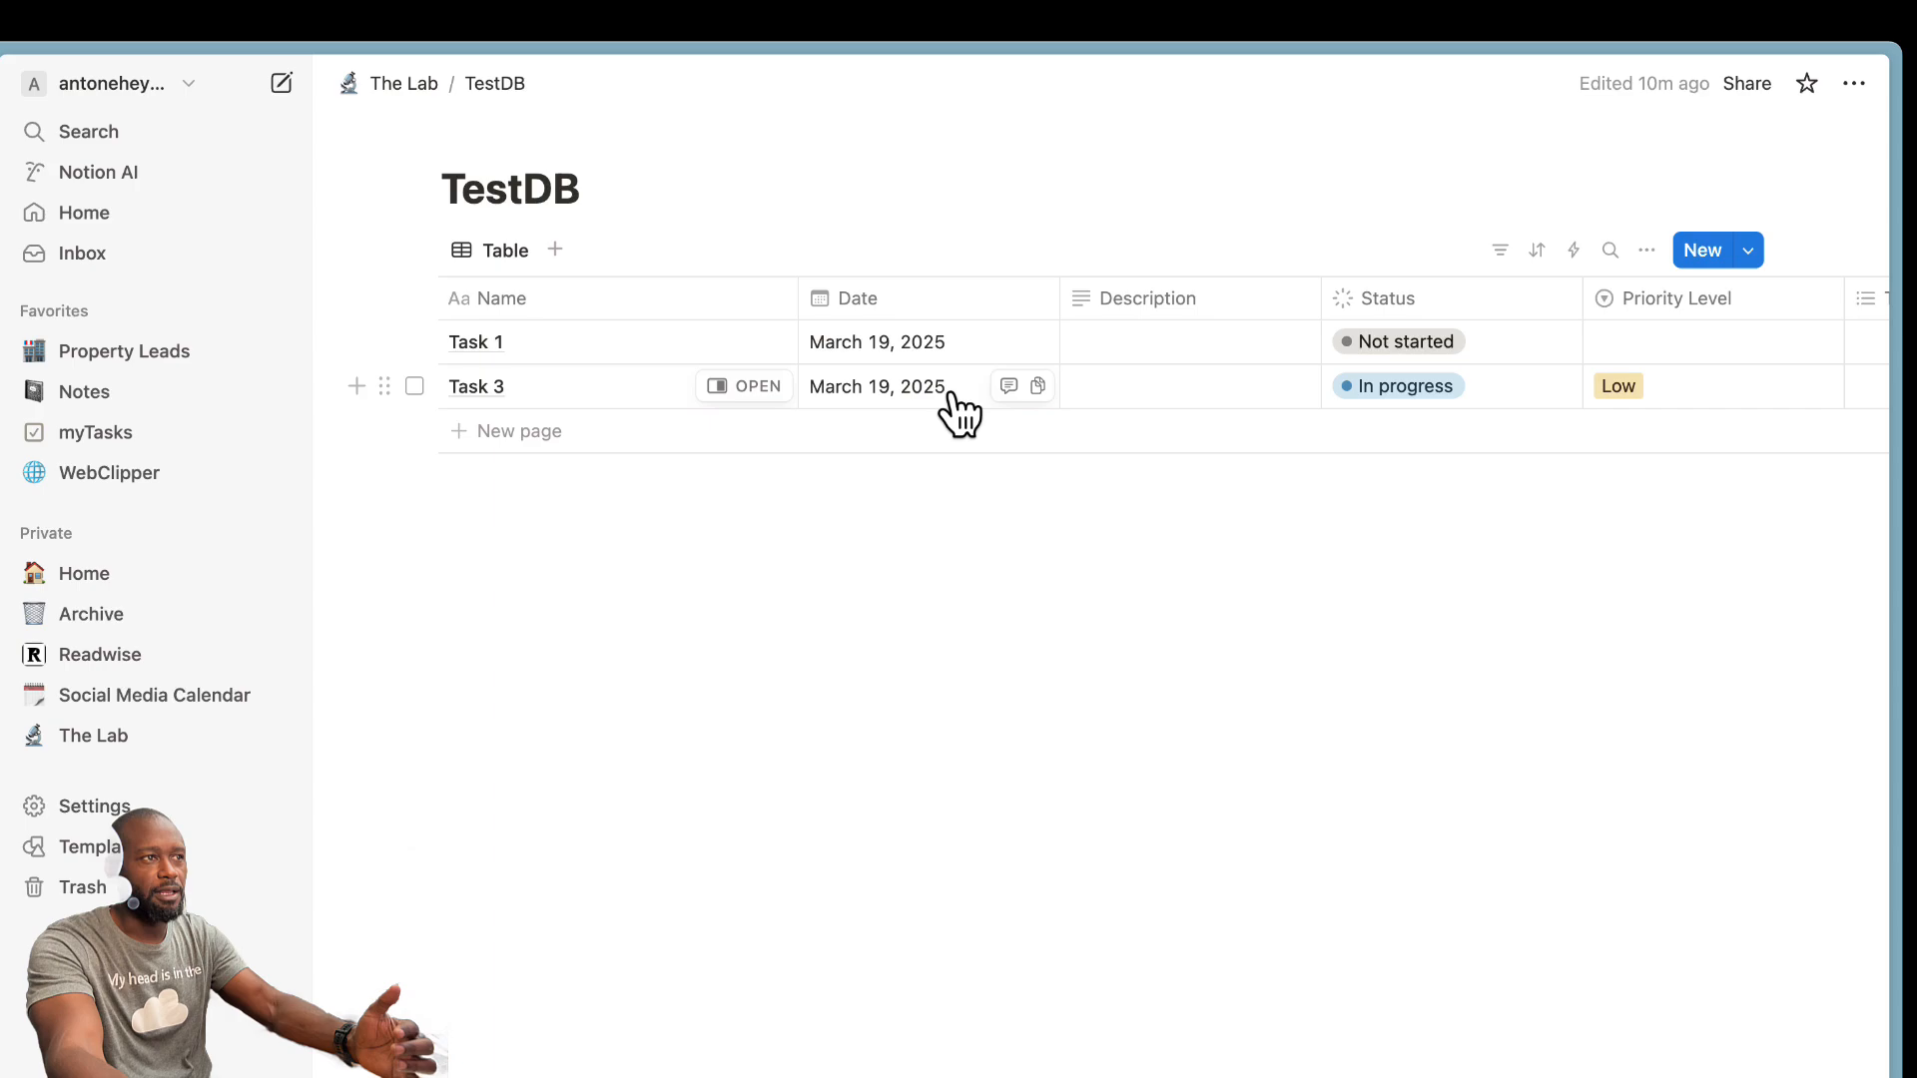
pyautogui.click(524, 431)
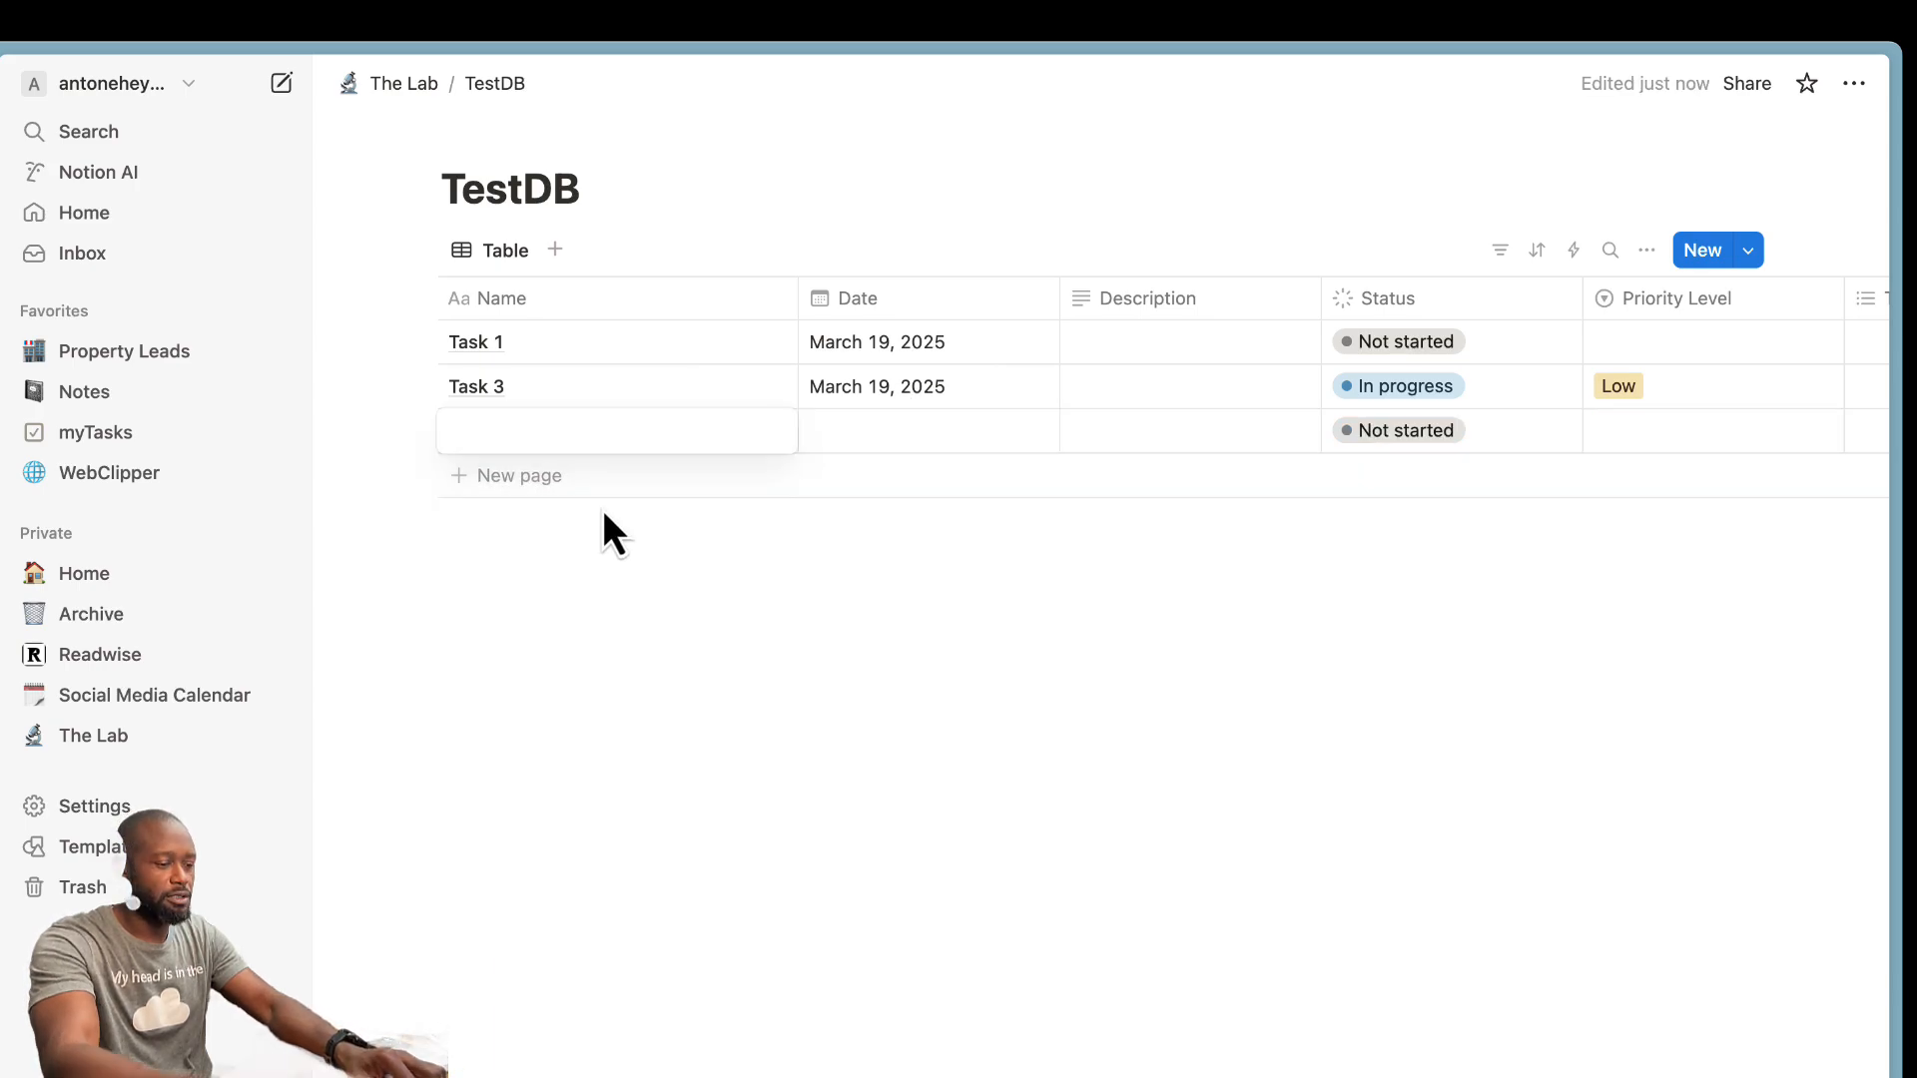
pyautogui.write('task')
pyautogui.press('BackSpace')
pyautogui.press('BackSpace')
pyautogui.press('BackSpace')
pyautogui.press('BackSpace')
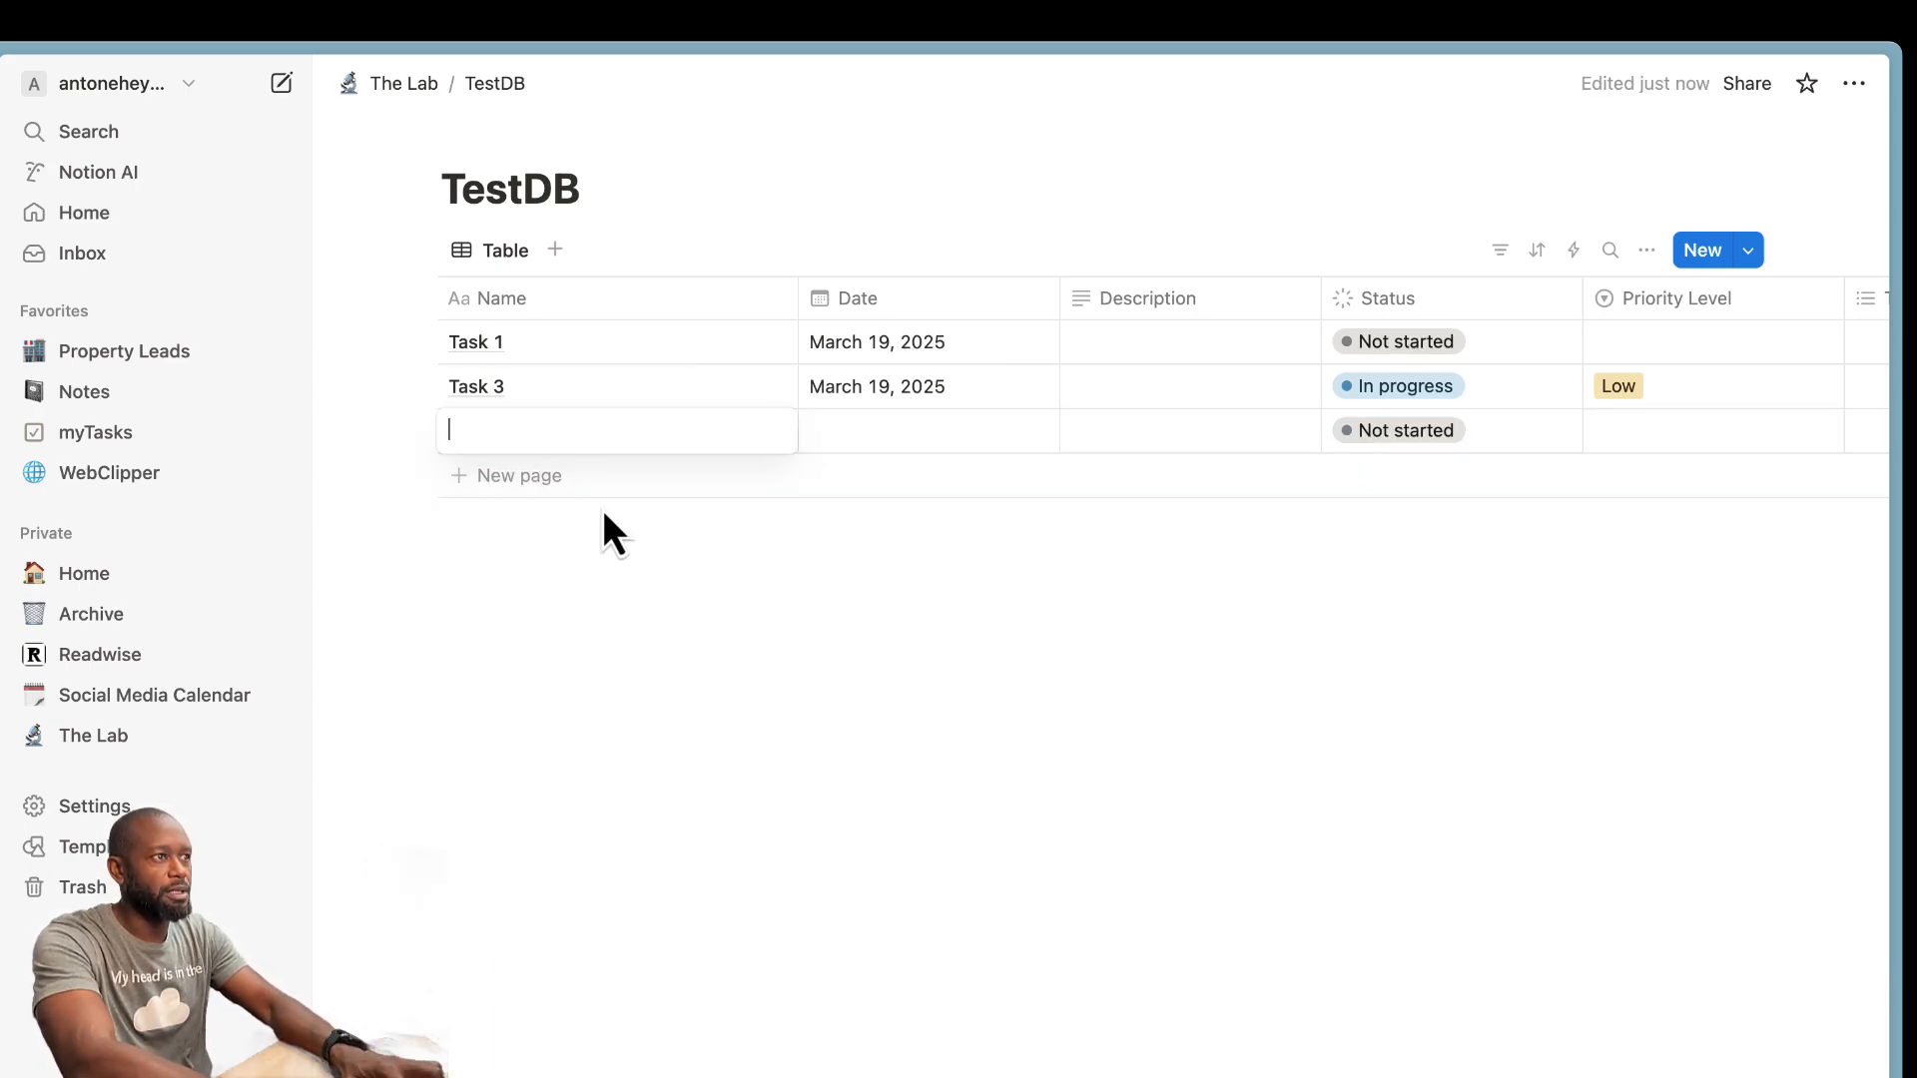
pyautogui.write('Task ')
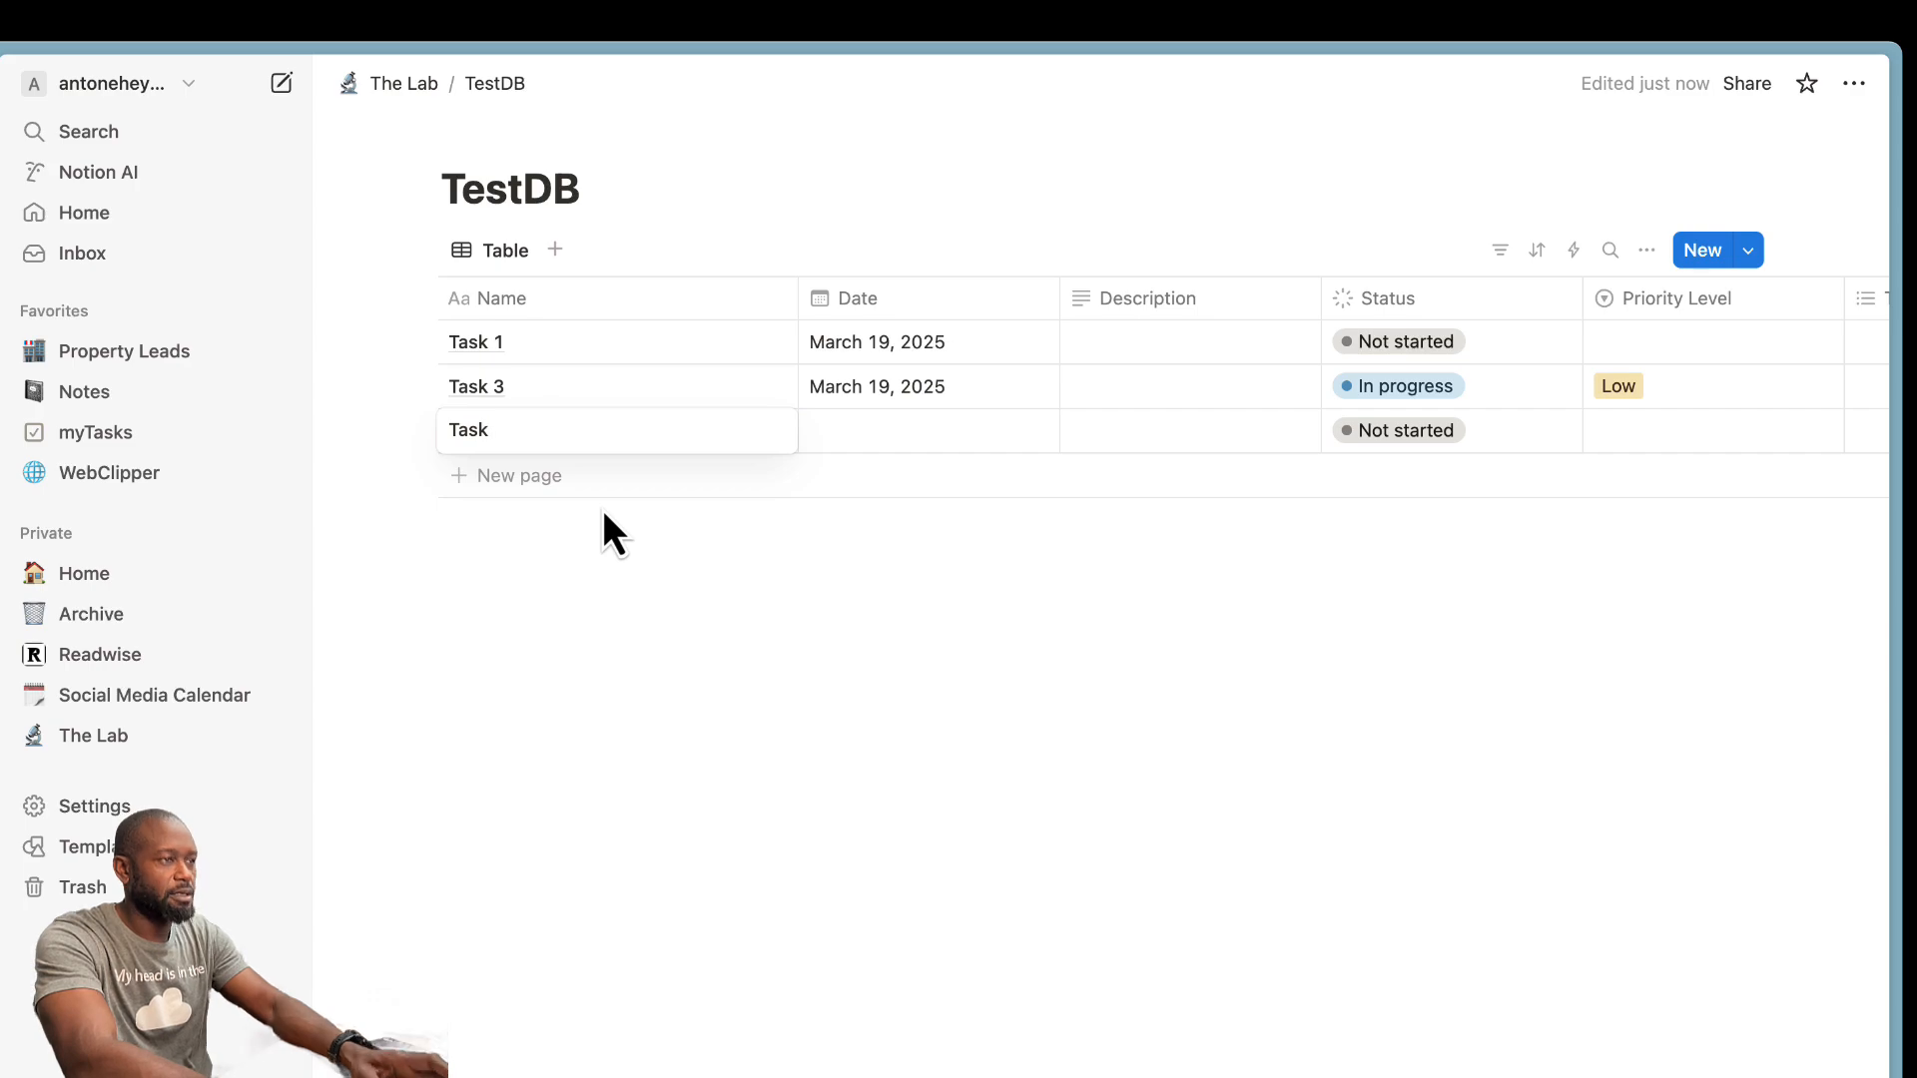
pyautogui.write('4')
pyautogui.press('Escape')
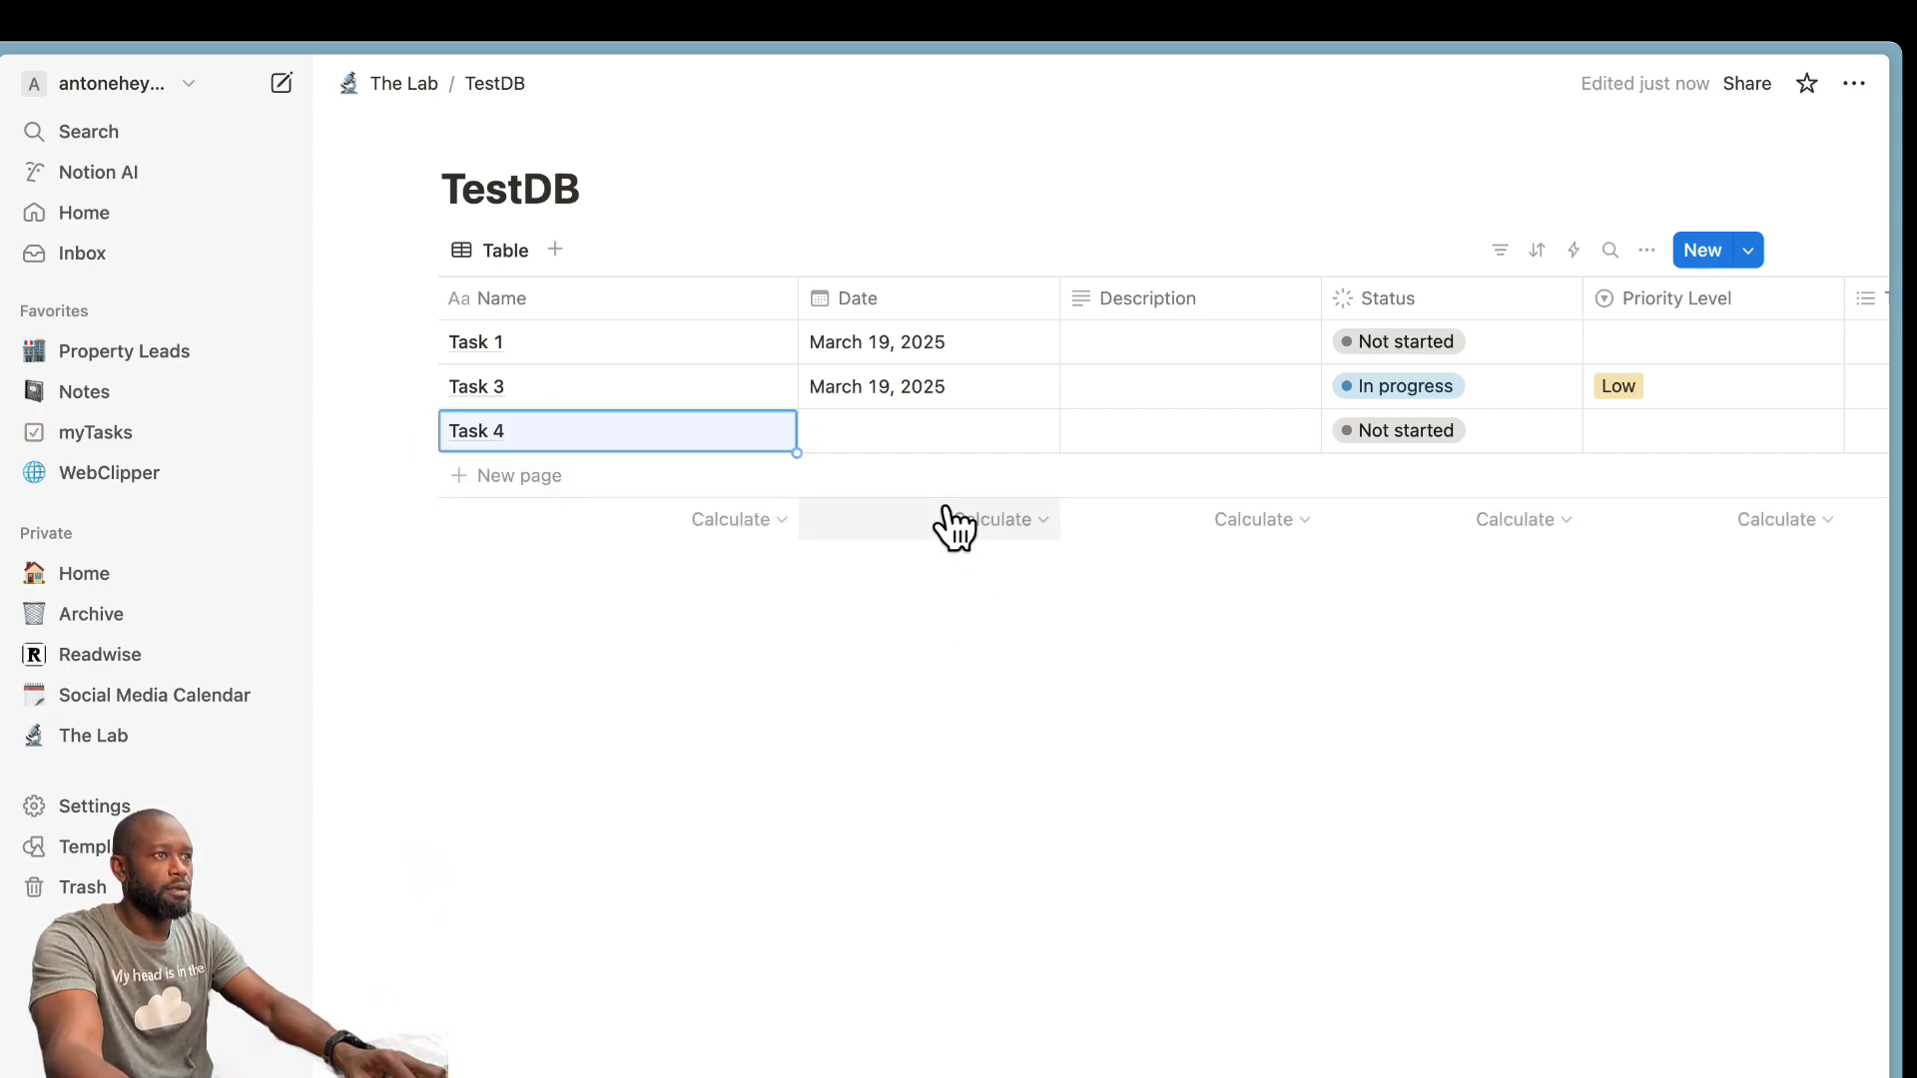
# - Set Task 4's date to March 26, 2025 in TestDB
pyautogui.click(931, 443)
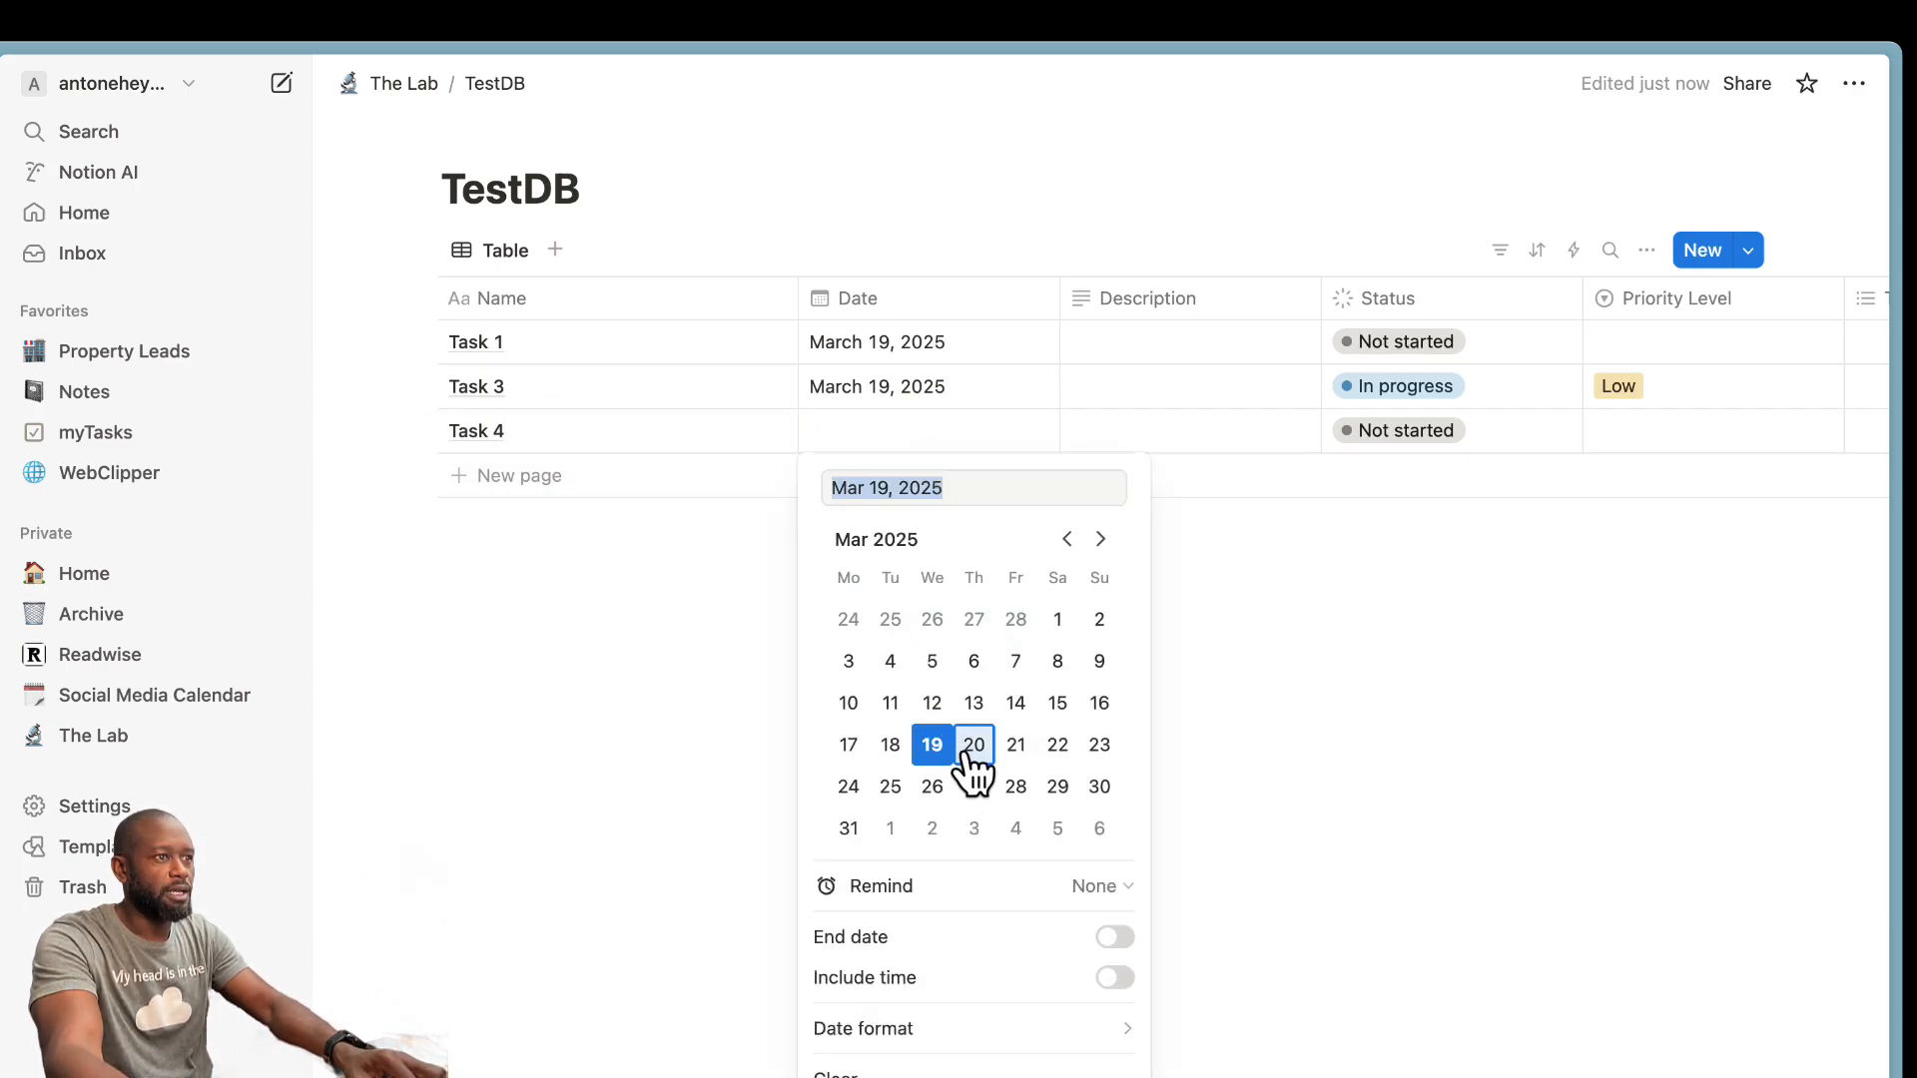
pyautogui.click(932, 789)
pyautogui.click(707, 746)
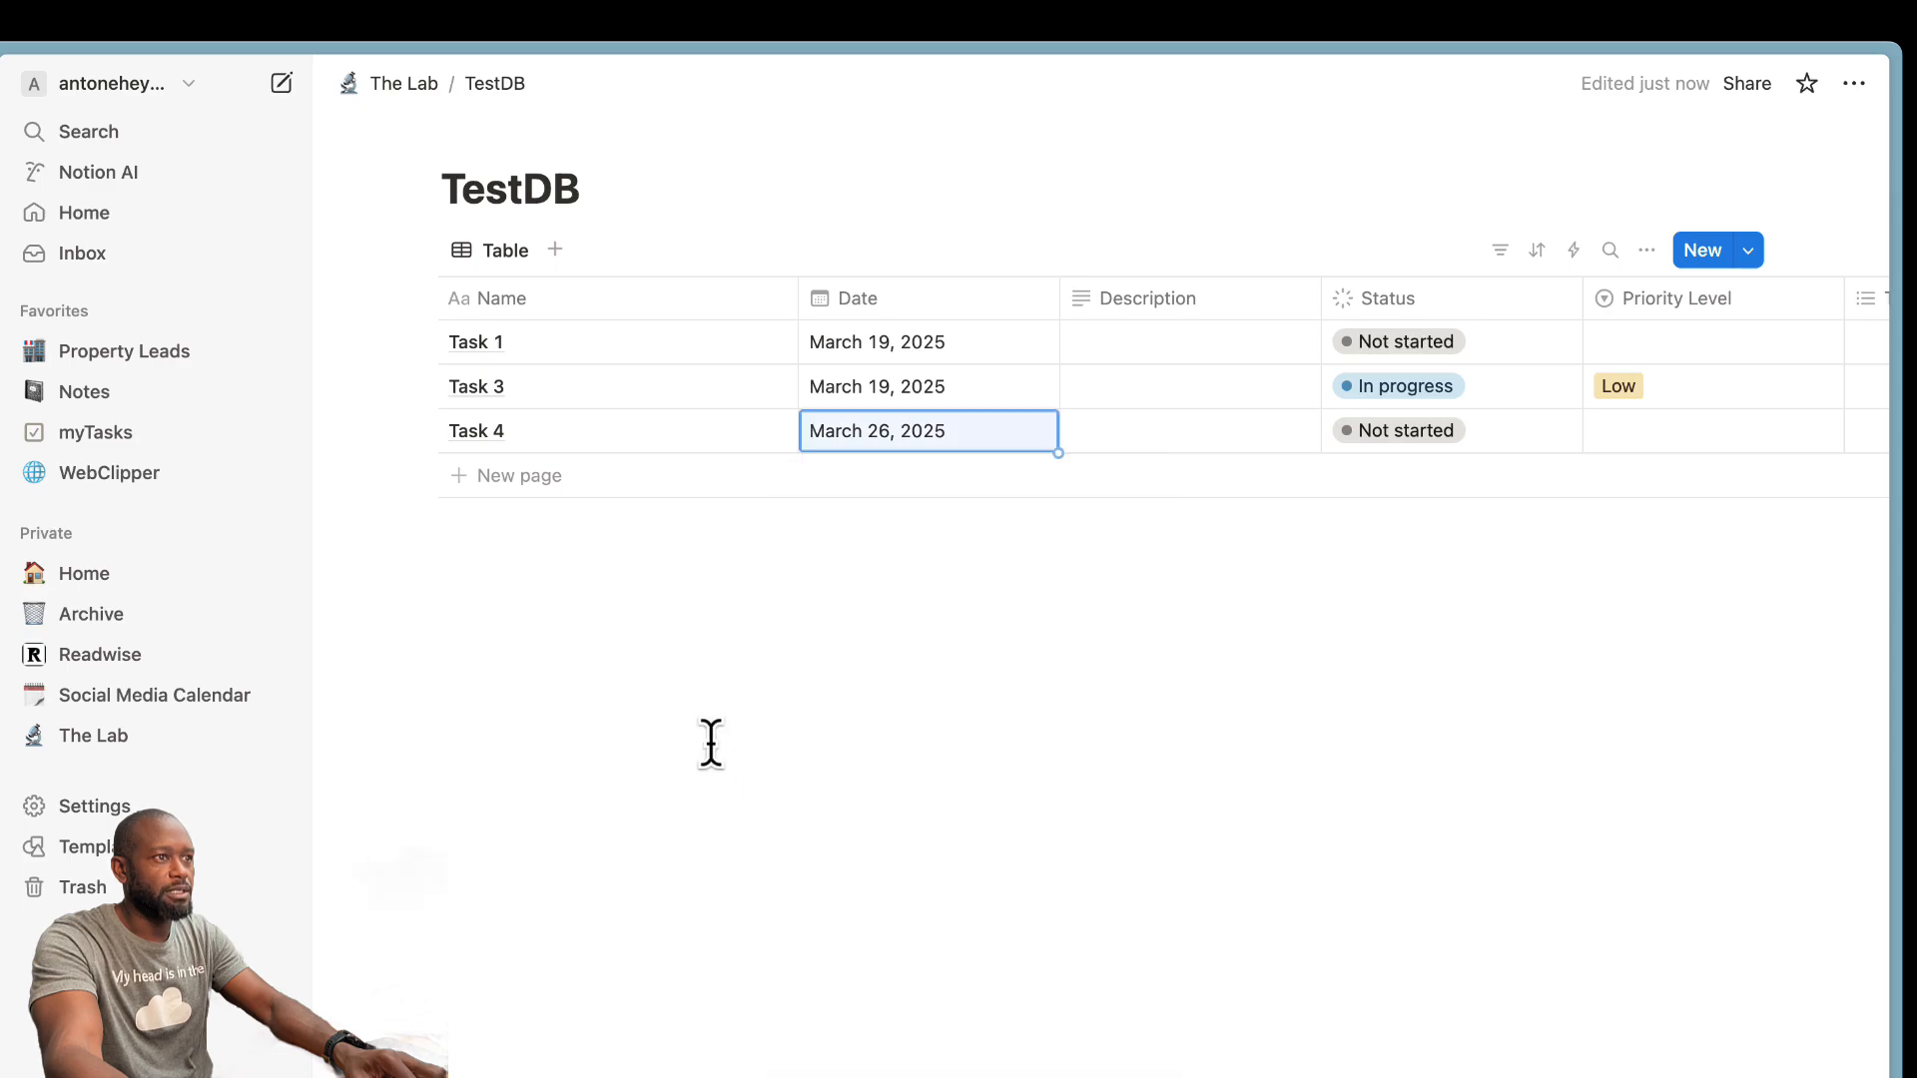
pyautogui.click(1114, 706)
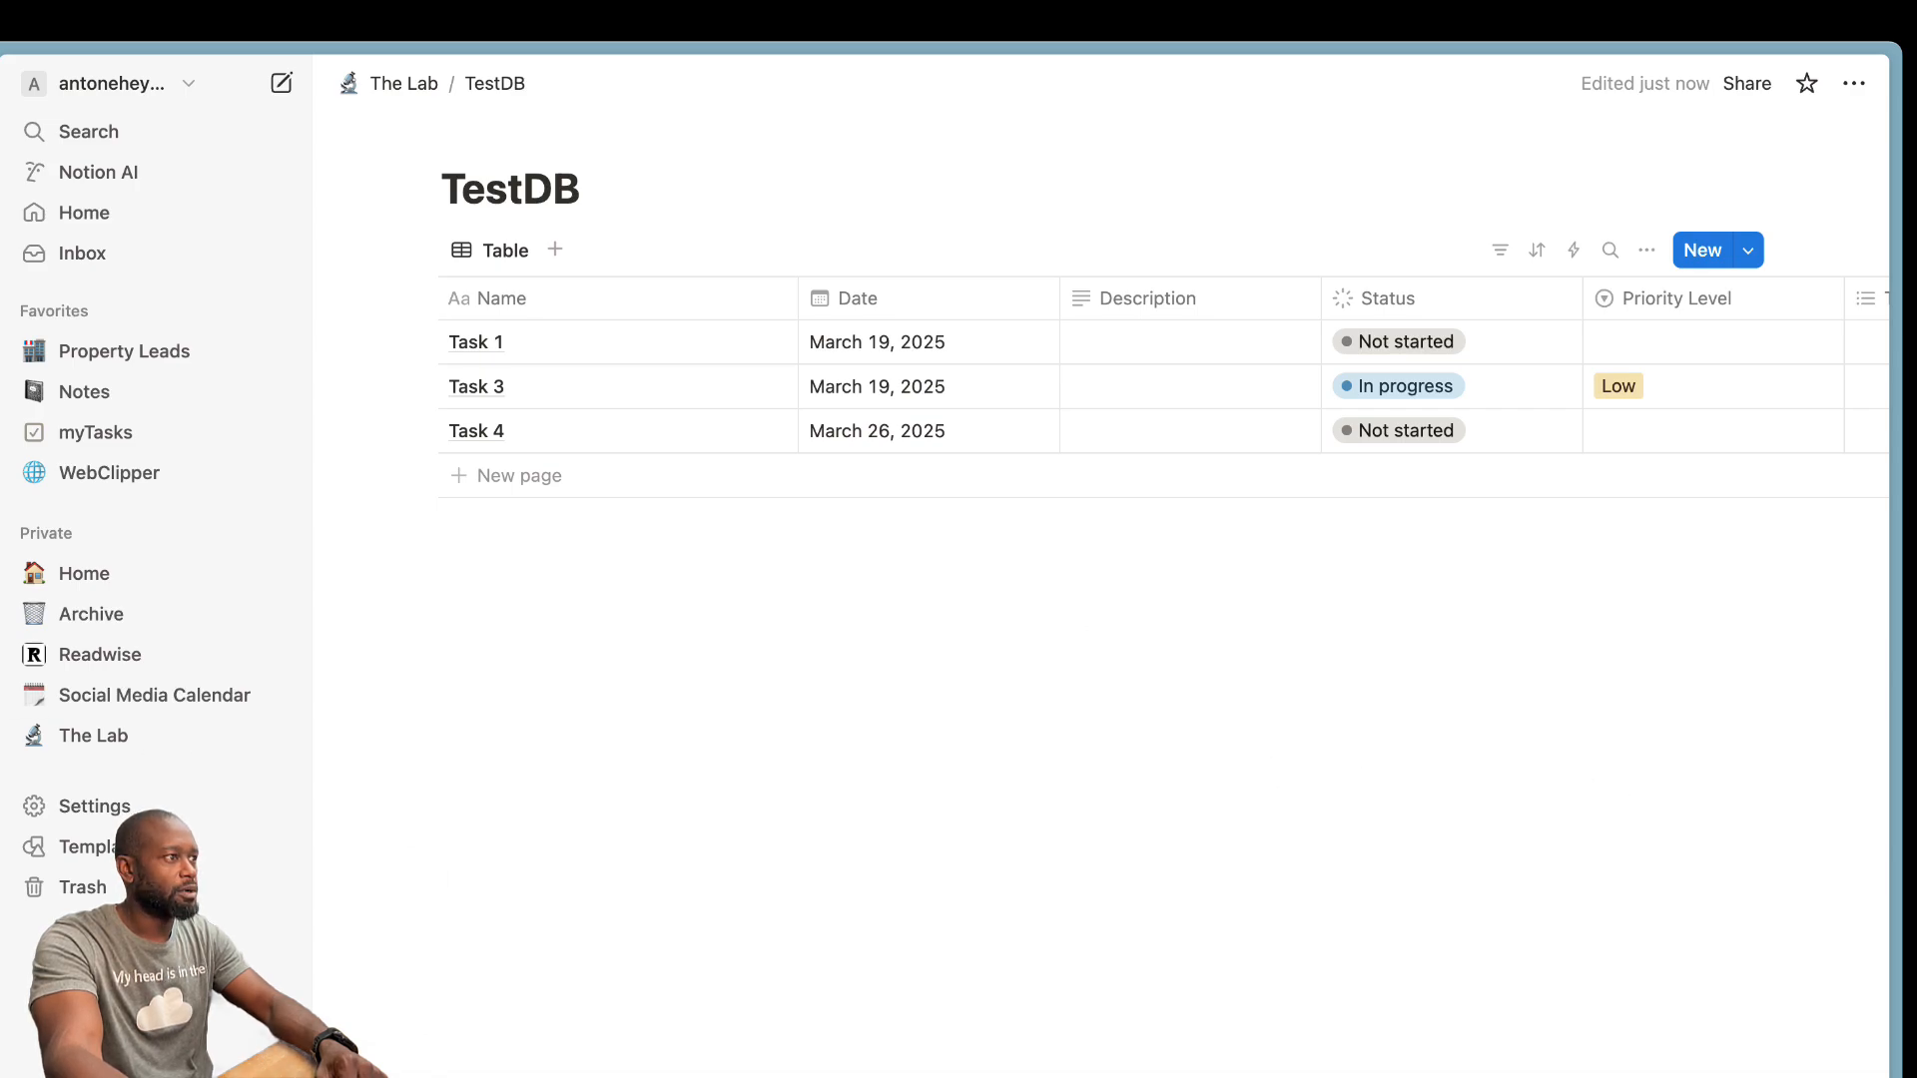
# - Switch to TickTick and make Task 4 in the NotionSync list repeat daily
pyautogui.press('super+Tab')
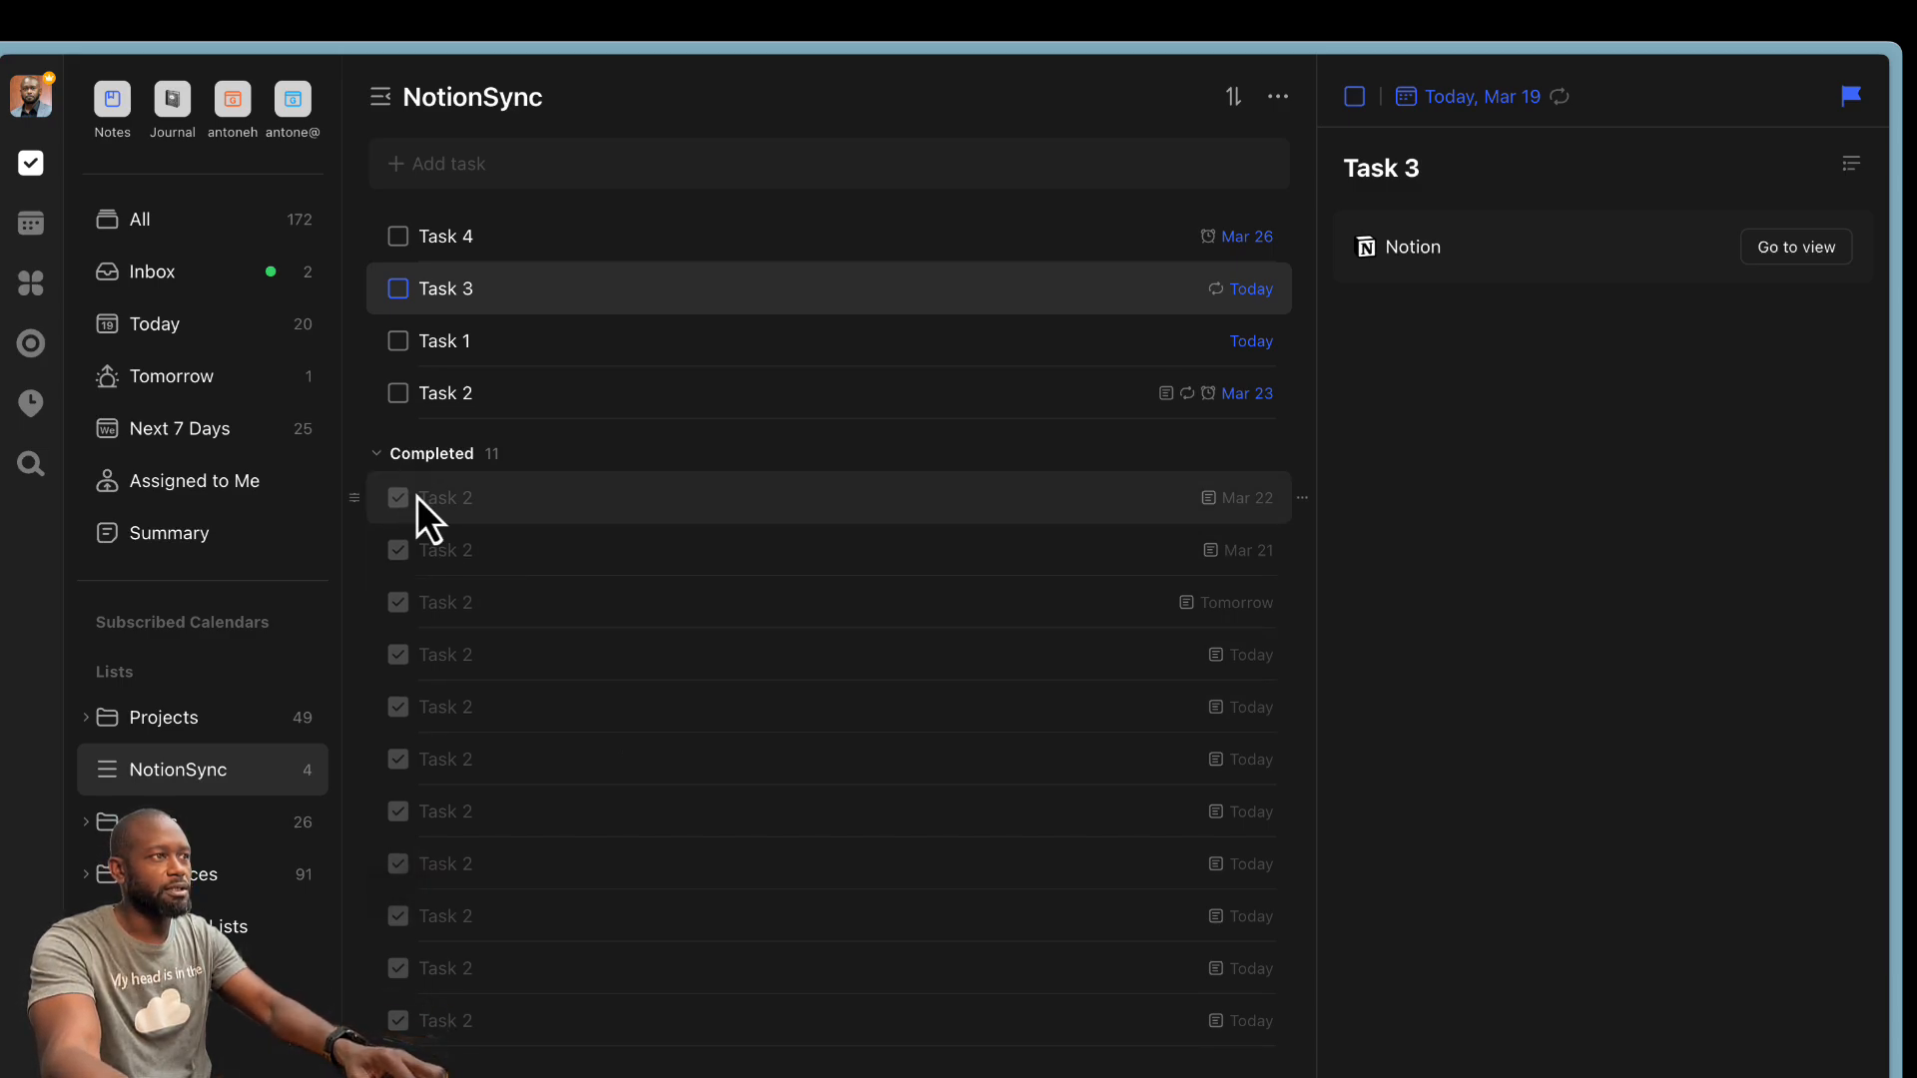
pyautogui.click(517, 240)
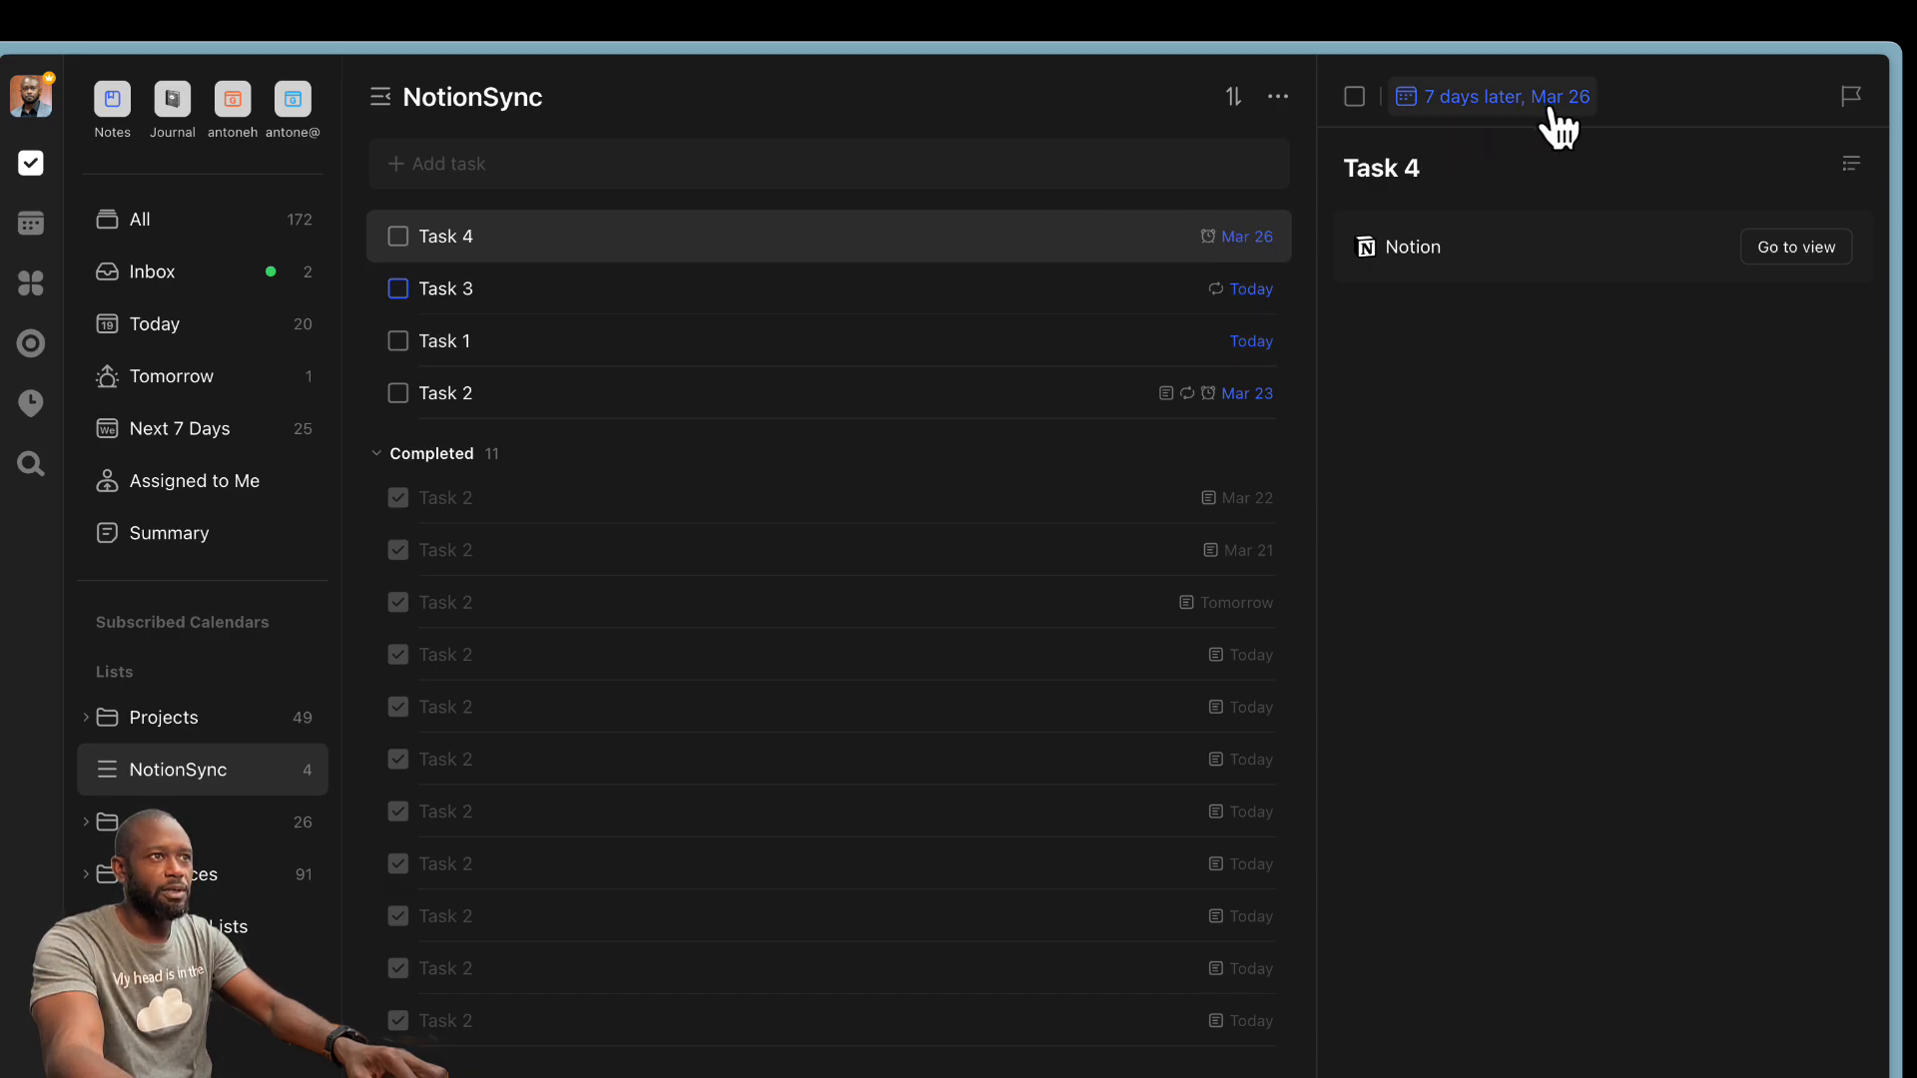
pyautogui.click(1512, 100)
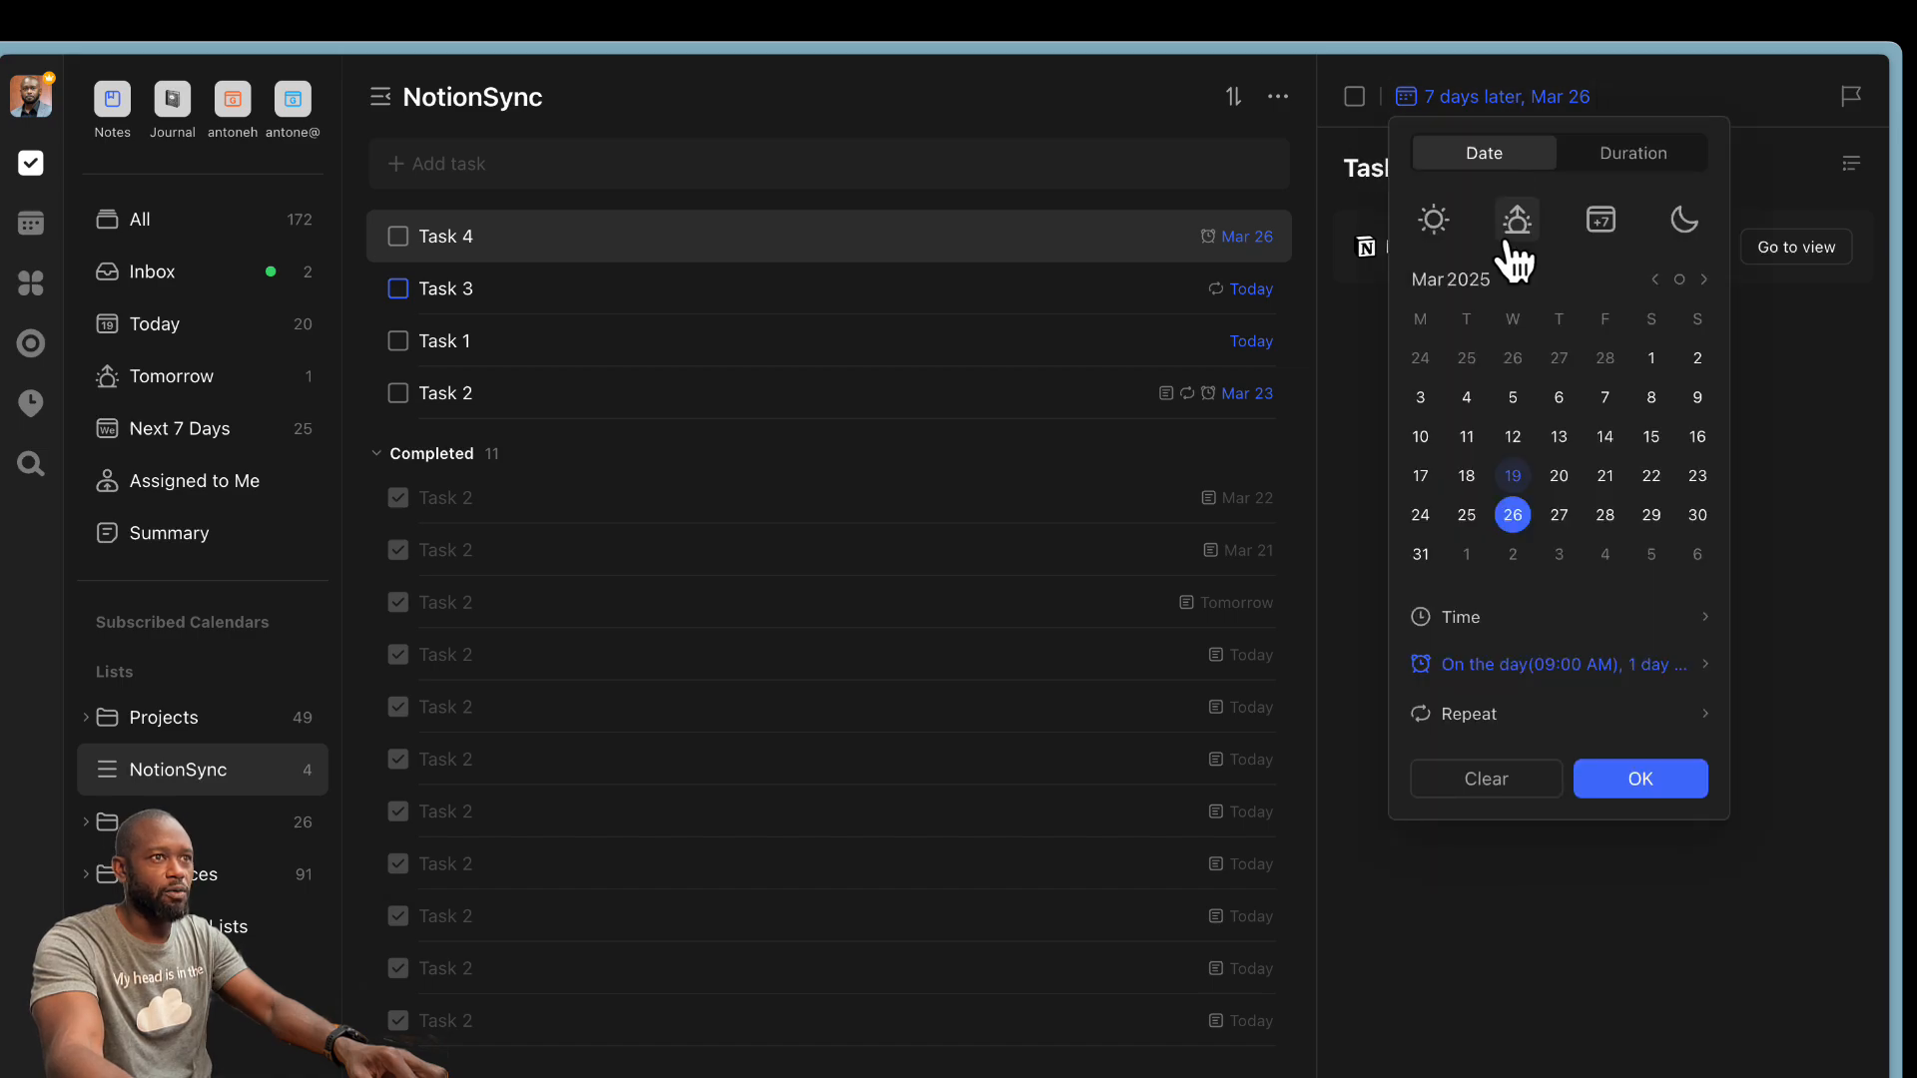
pyautogui.click(1511, 732)
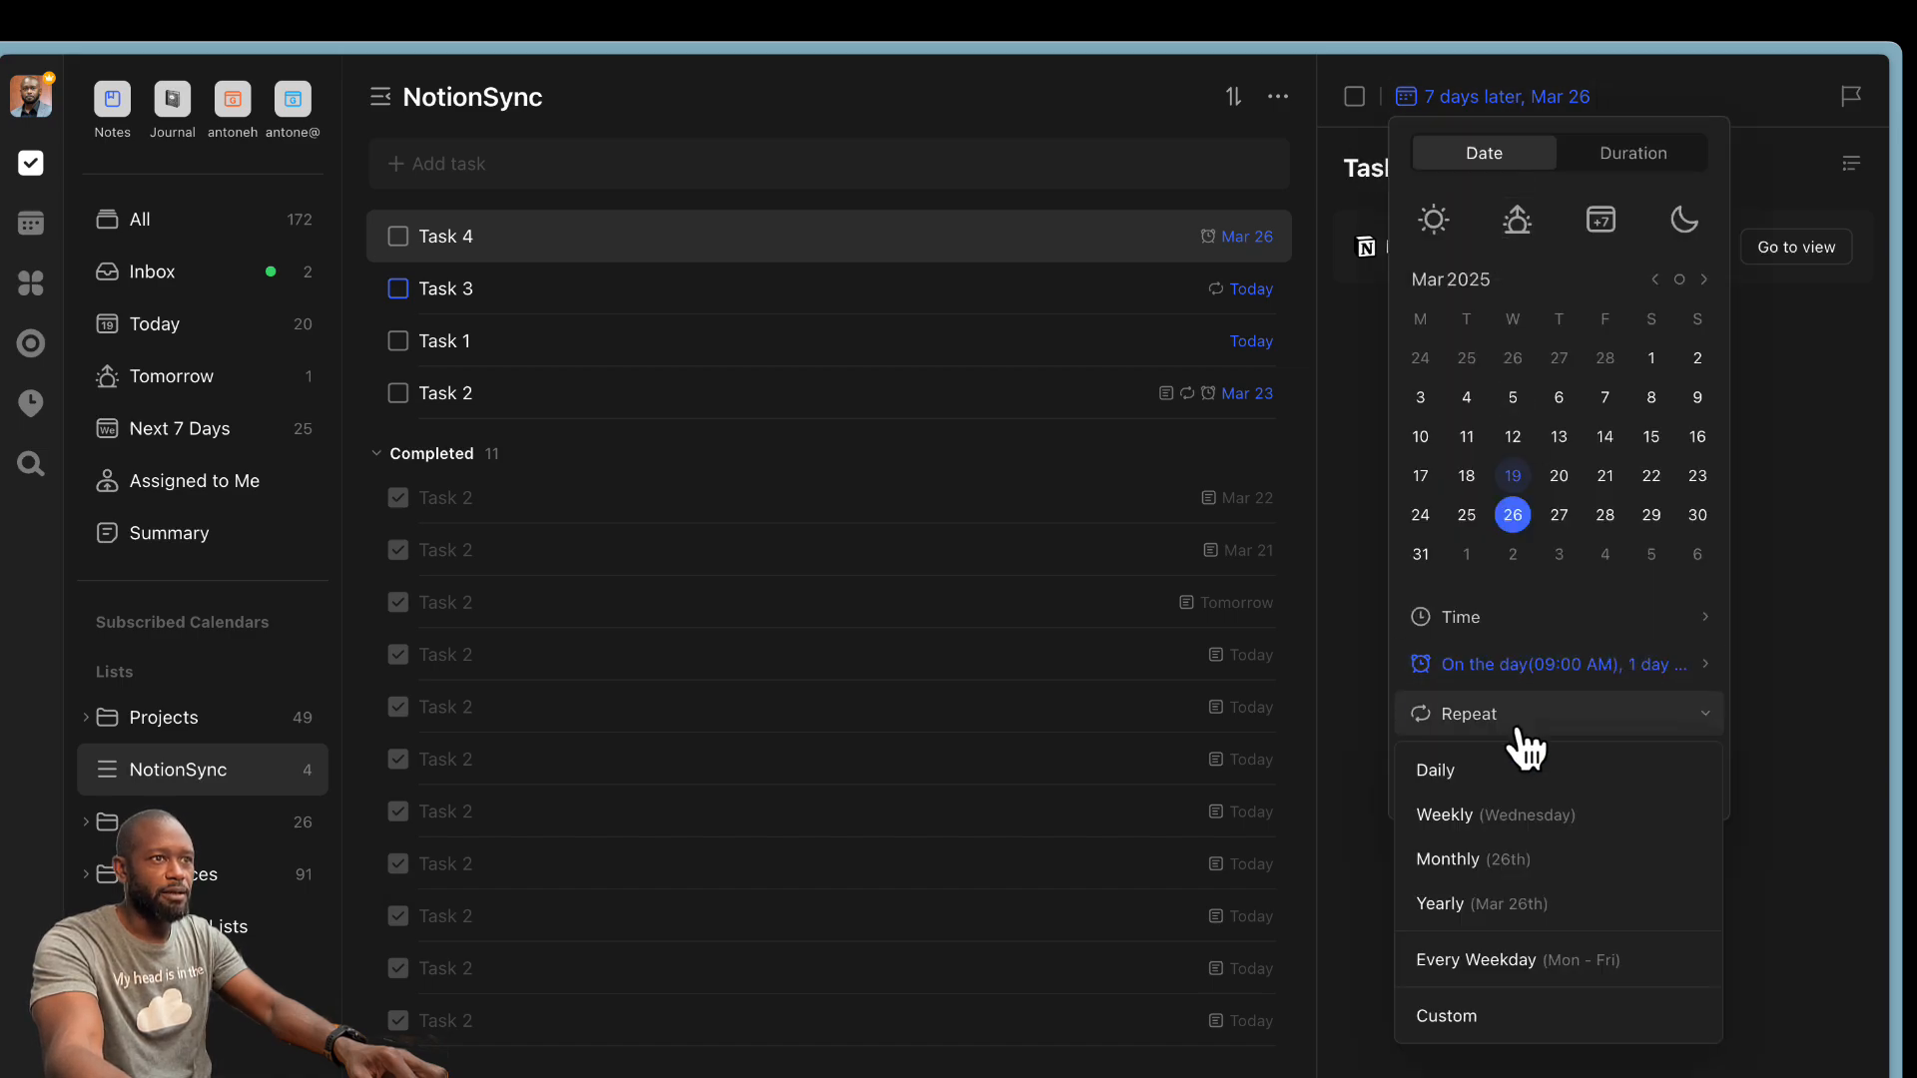
pyautogui.click(1463, 786)
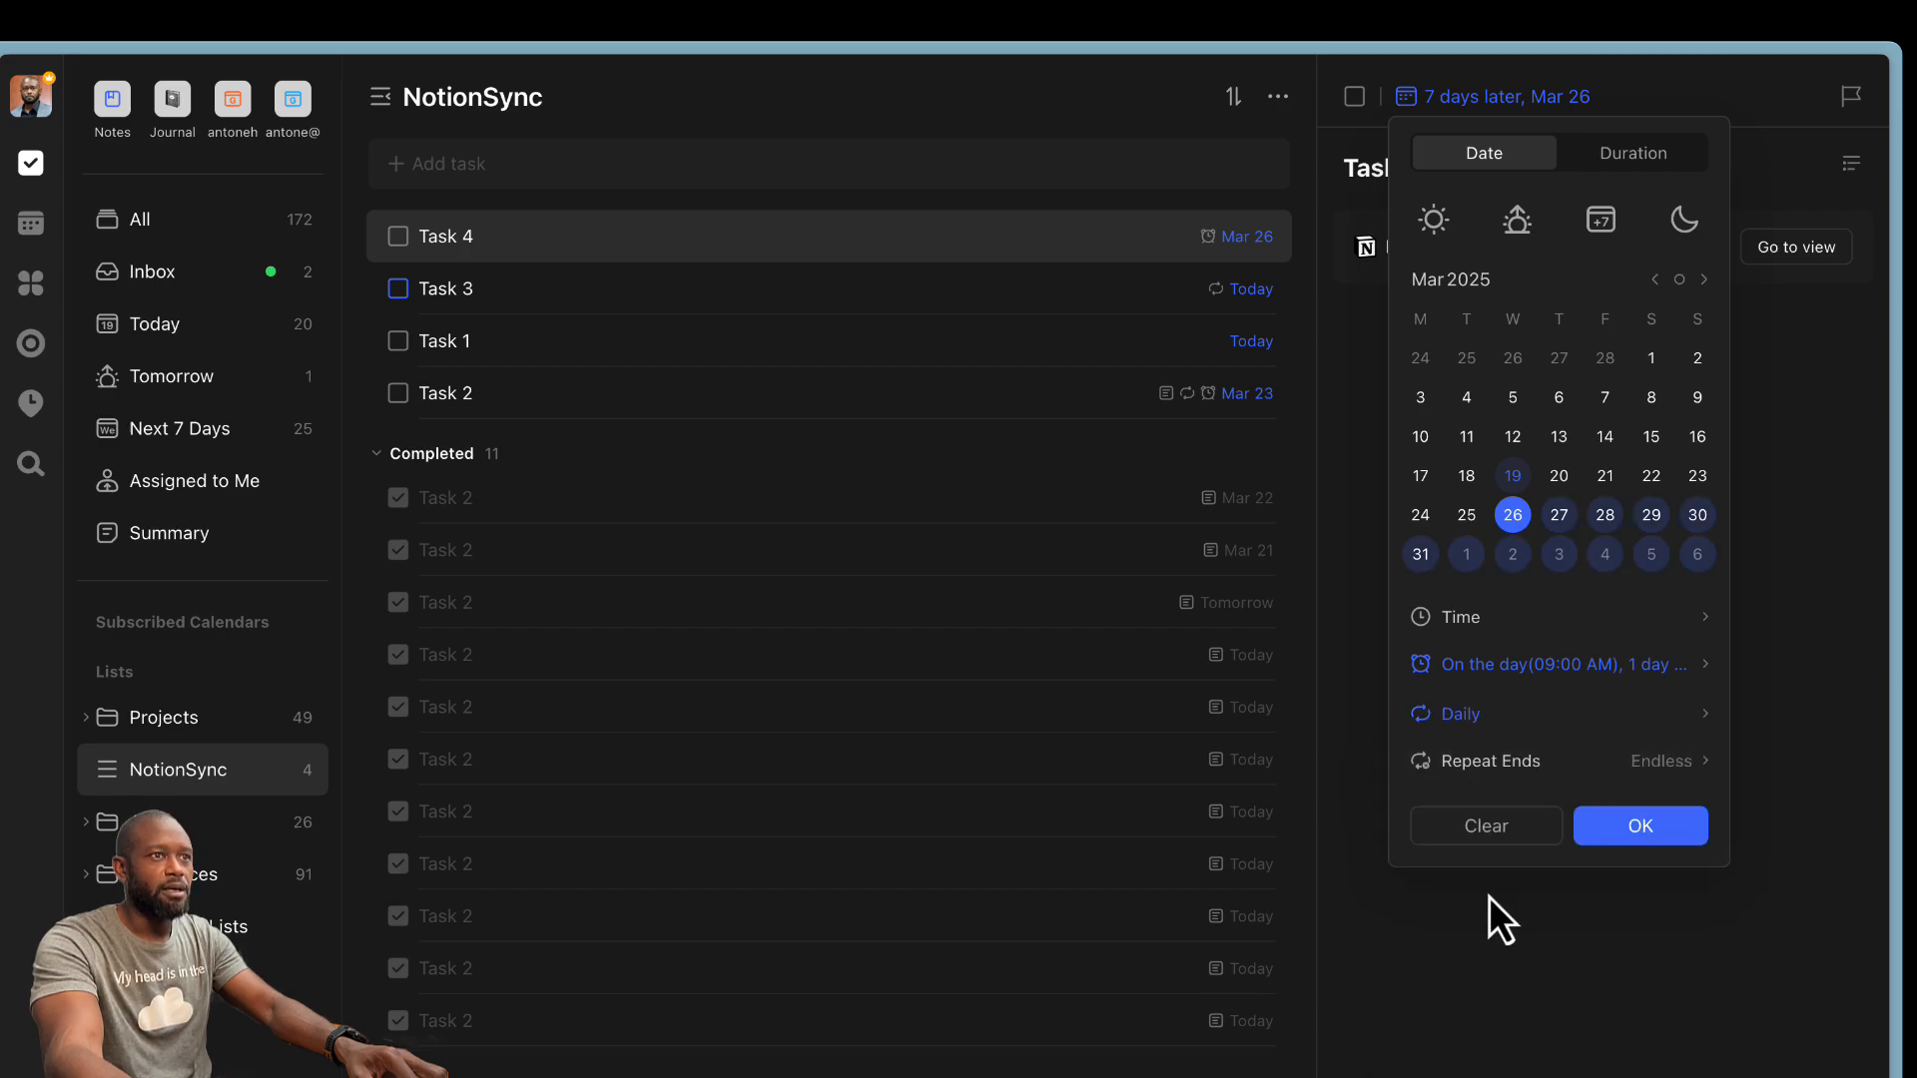
pyautogui.click(1645, 827)
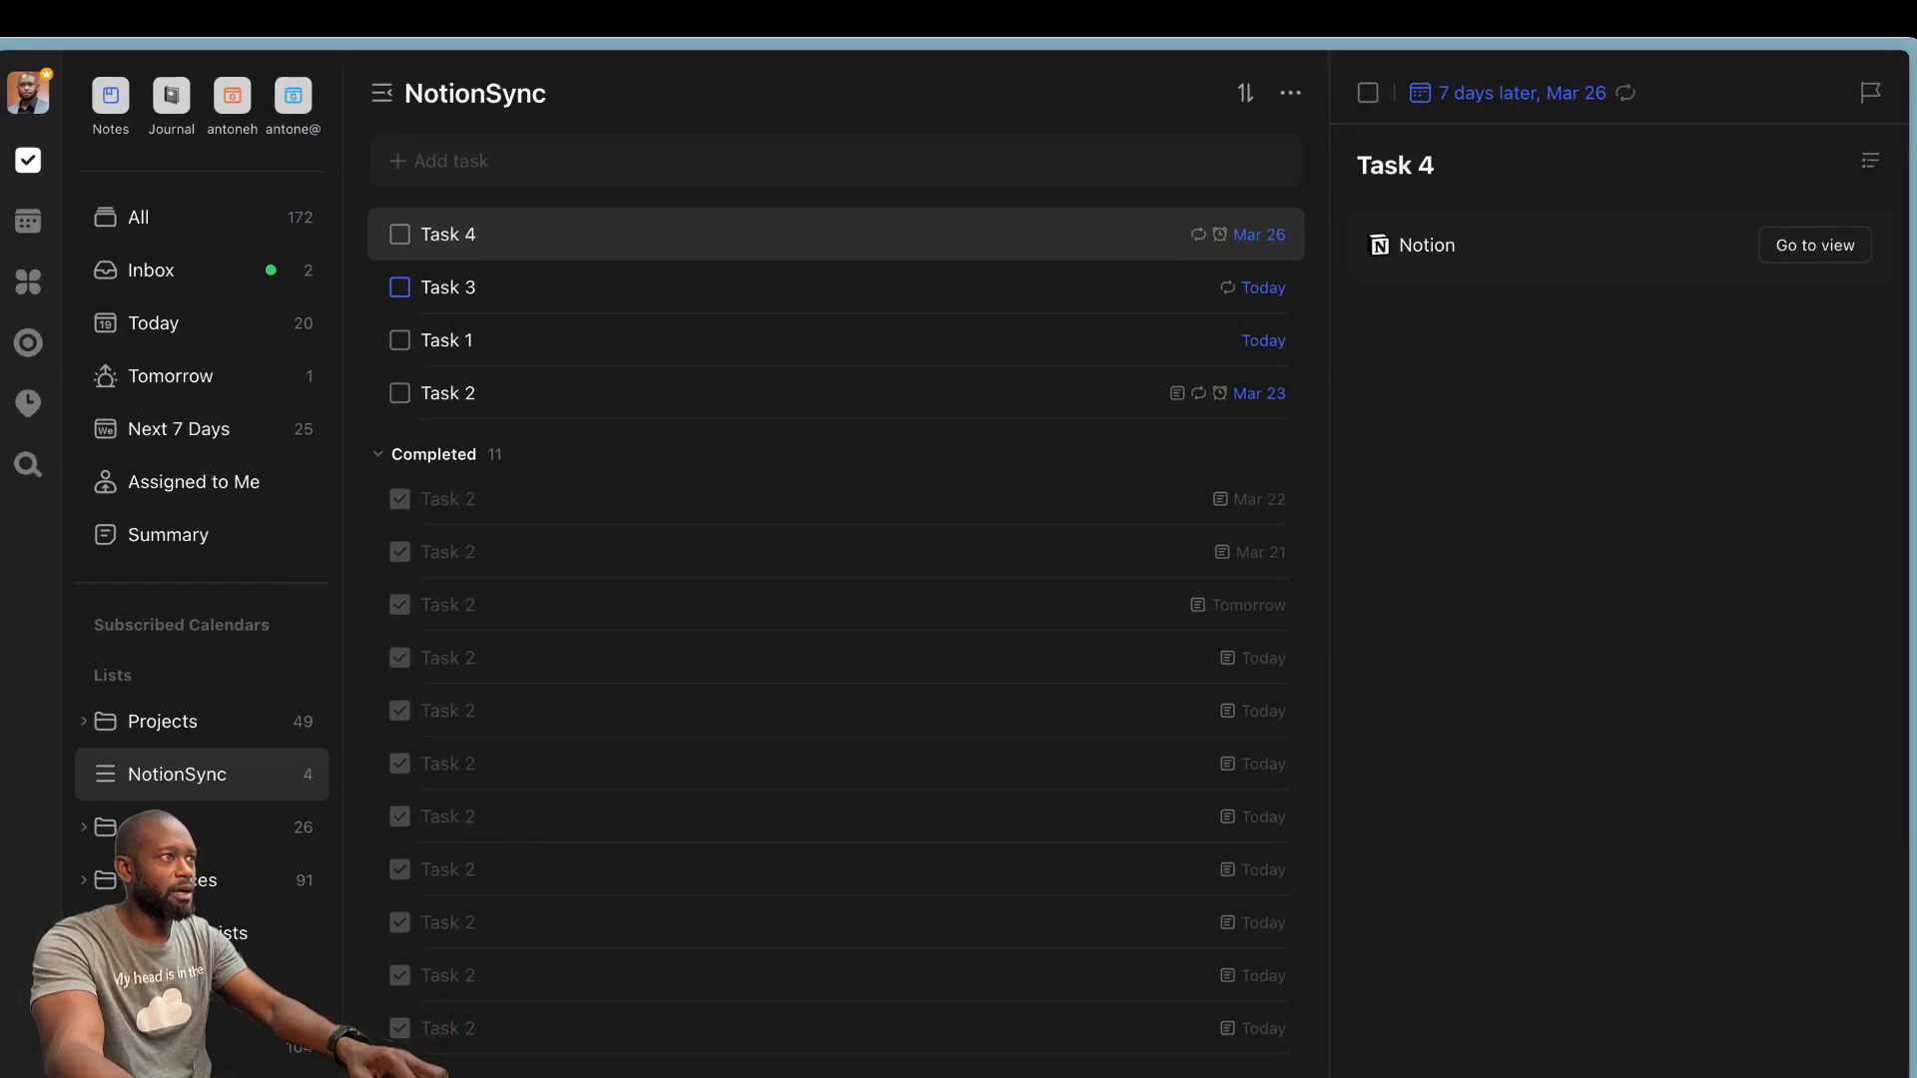
# - Set Task 4's status to Done in Notion's TestDB and check the task in TickTick's NotionSync list
pyautogui.press('super+r')
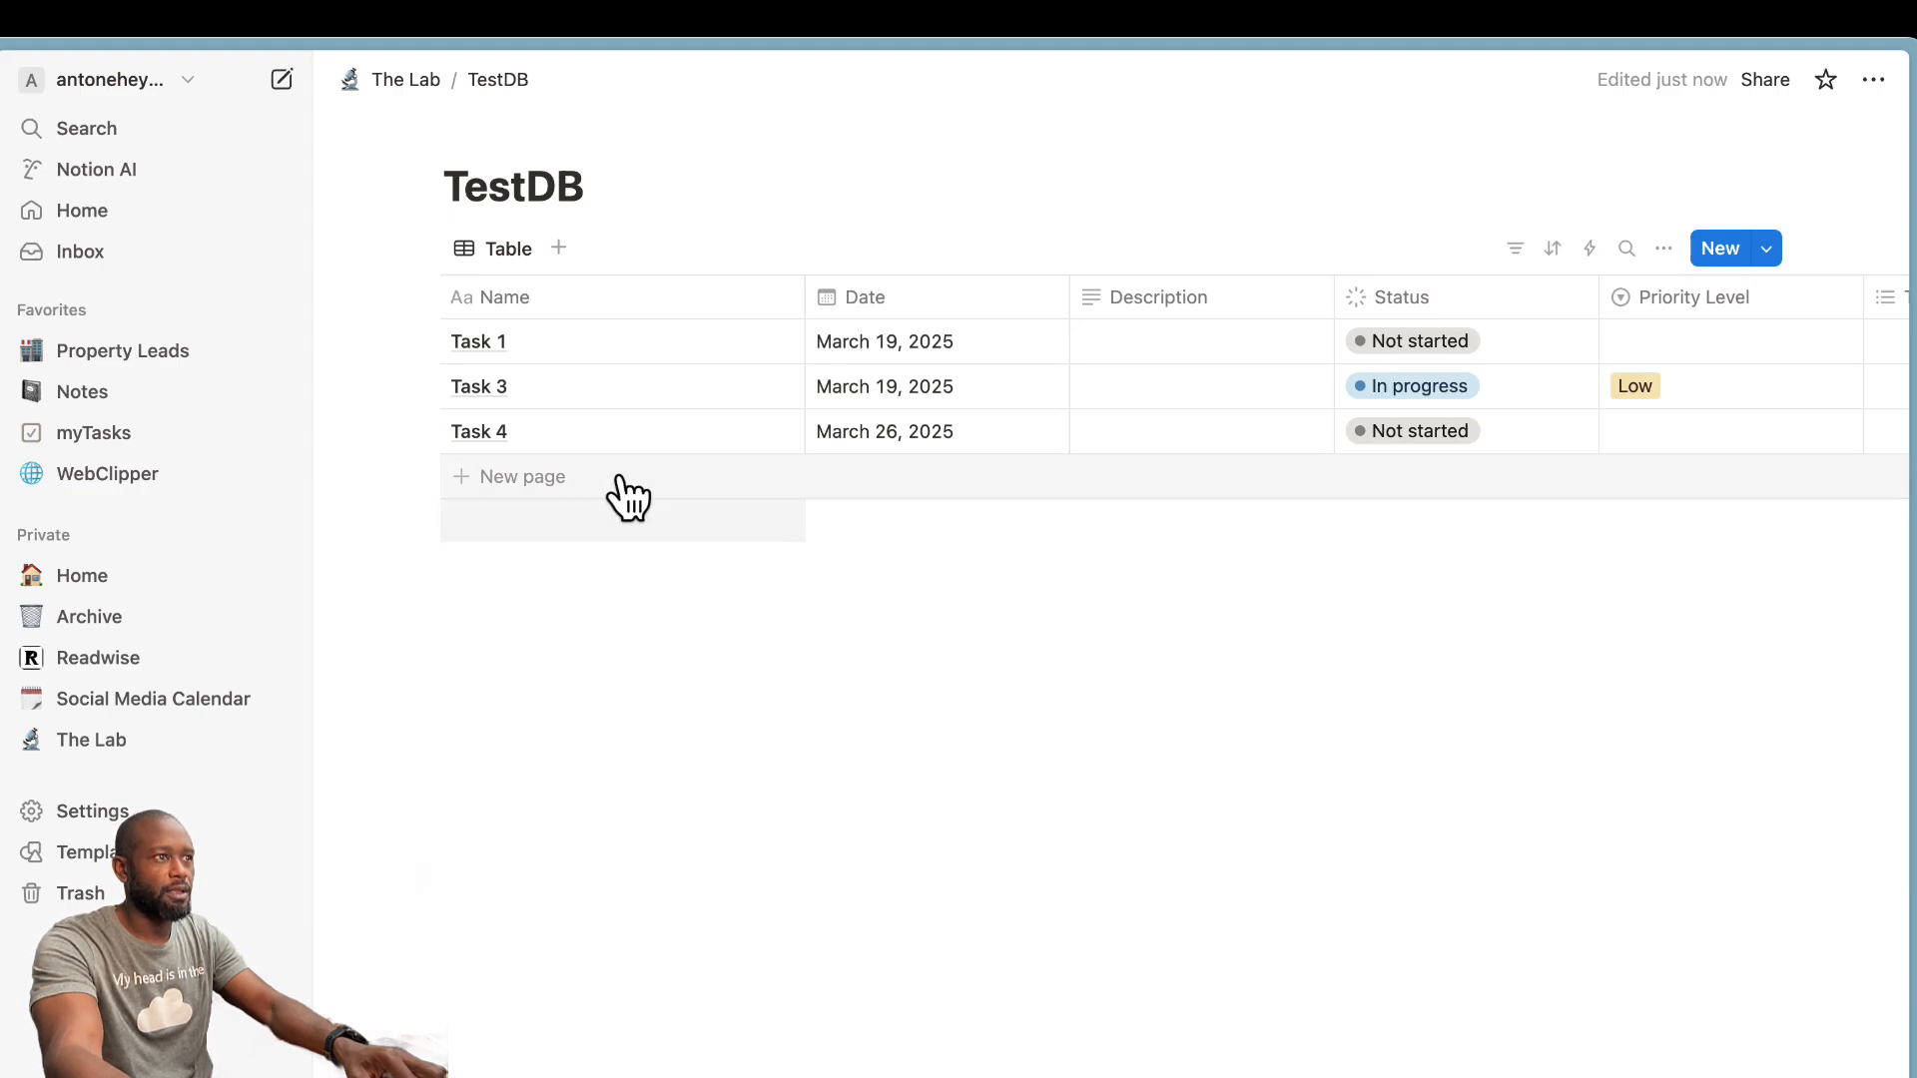
pyautogui.click(1503, 432)
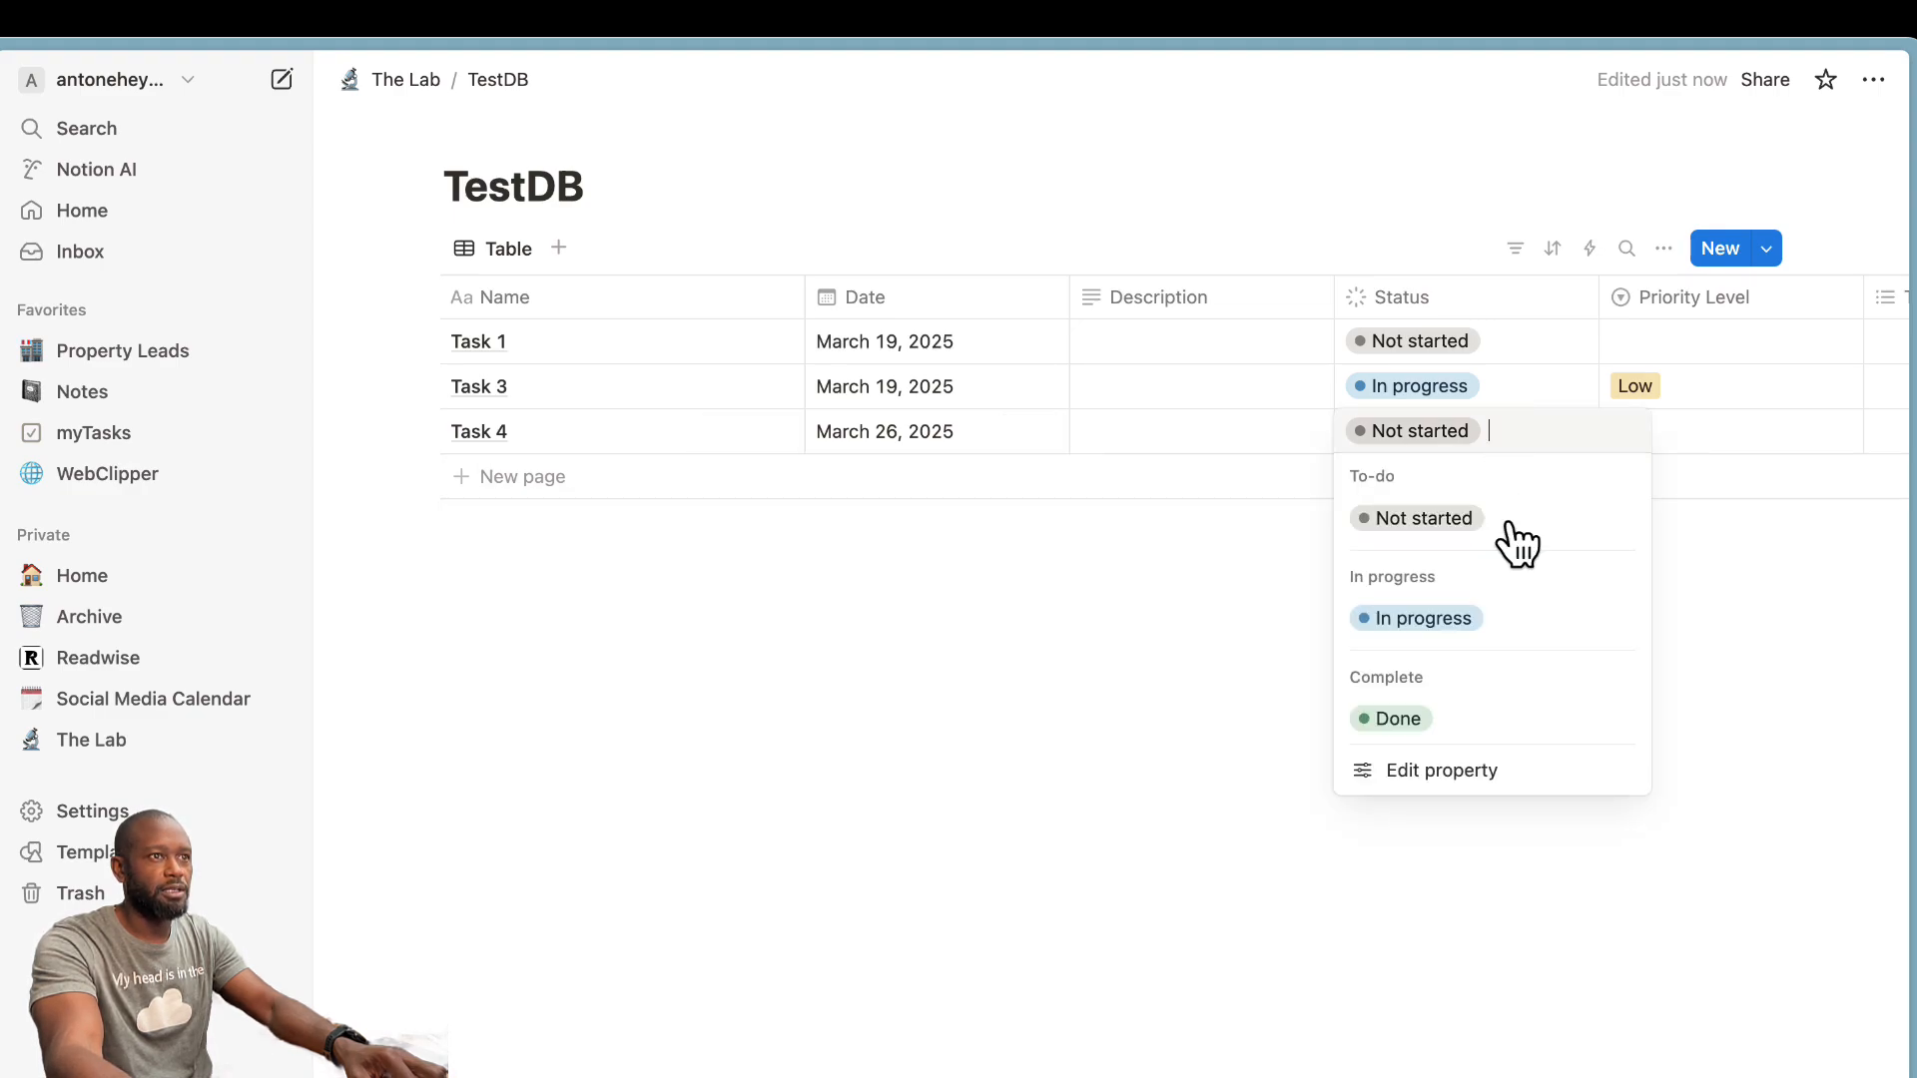
pyautogui.click(1473, 729)
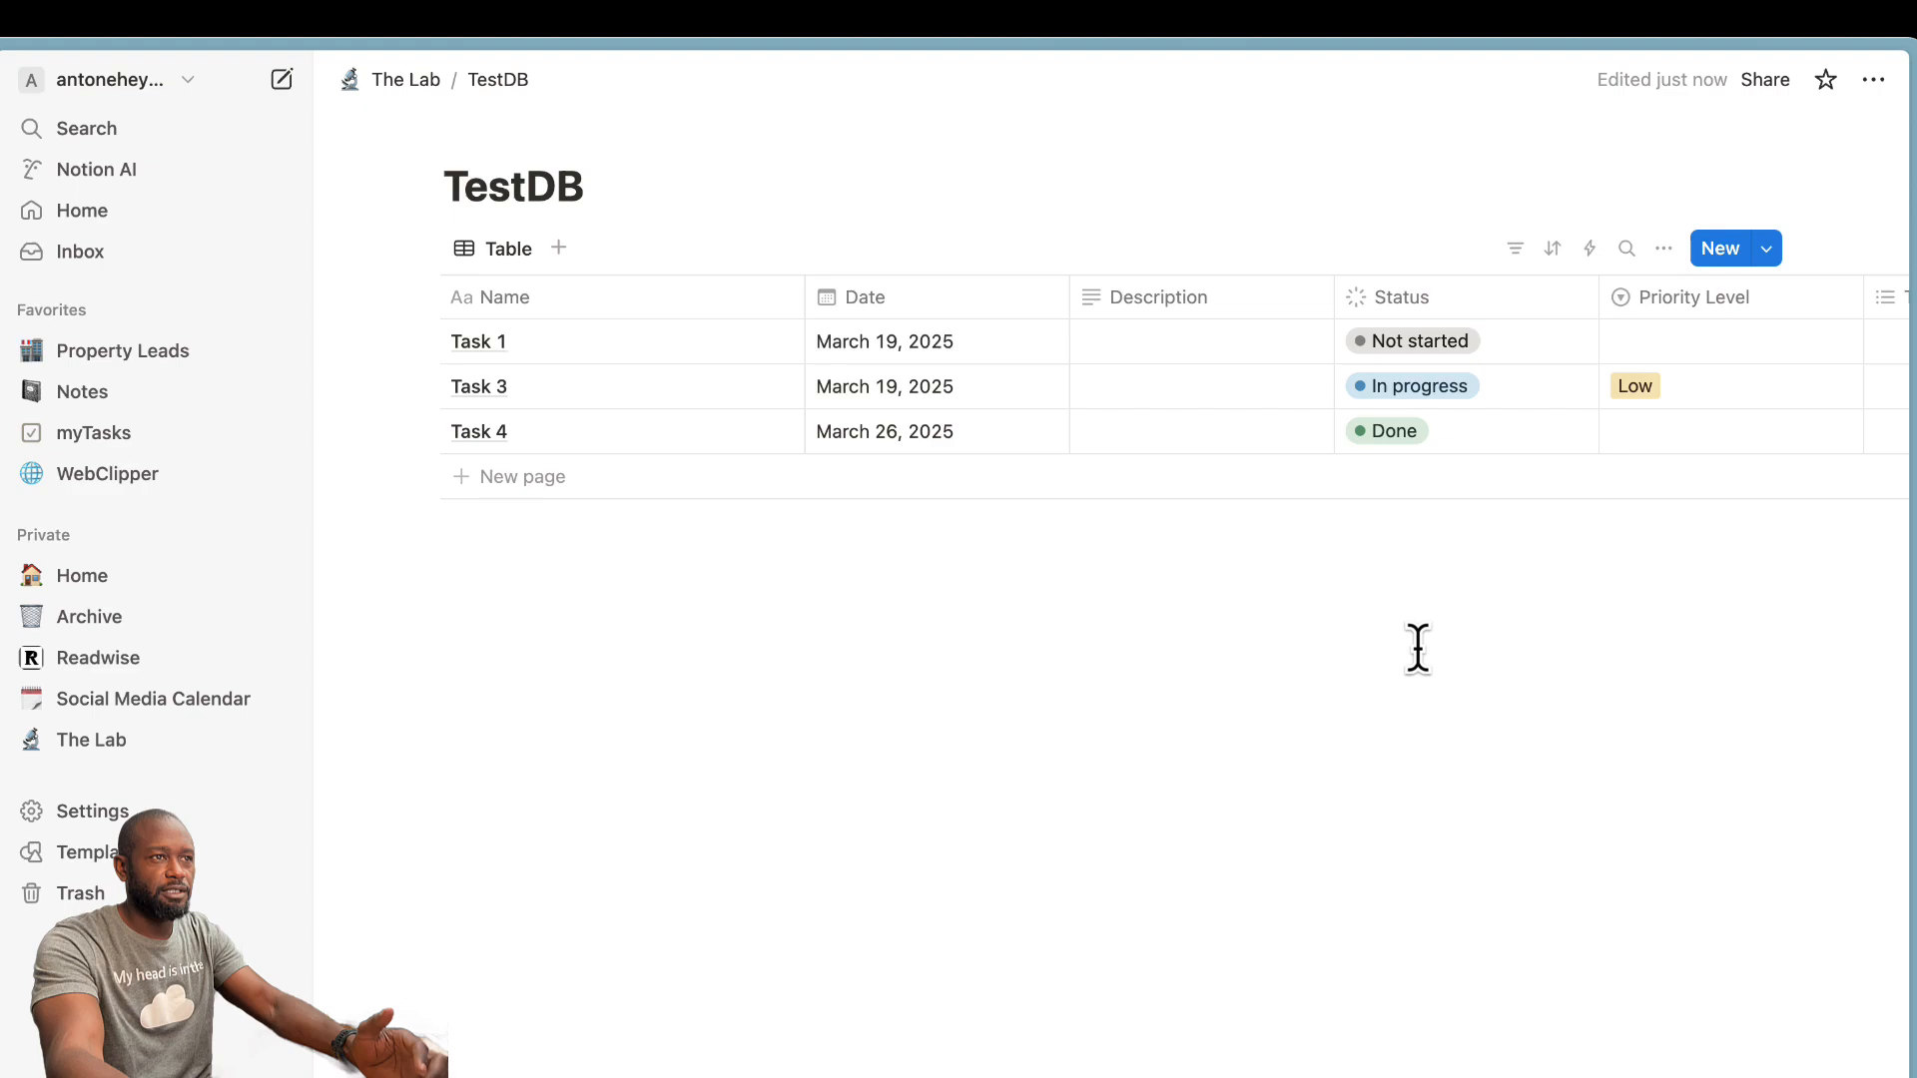
pyautogui.press('super+Tab')
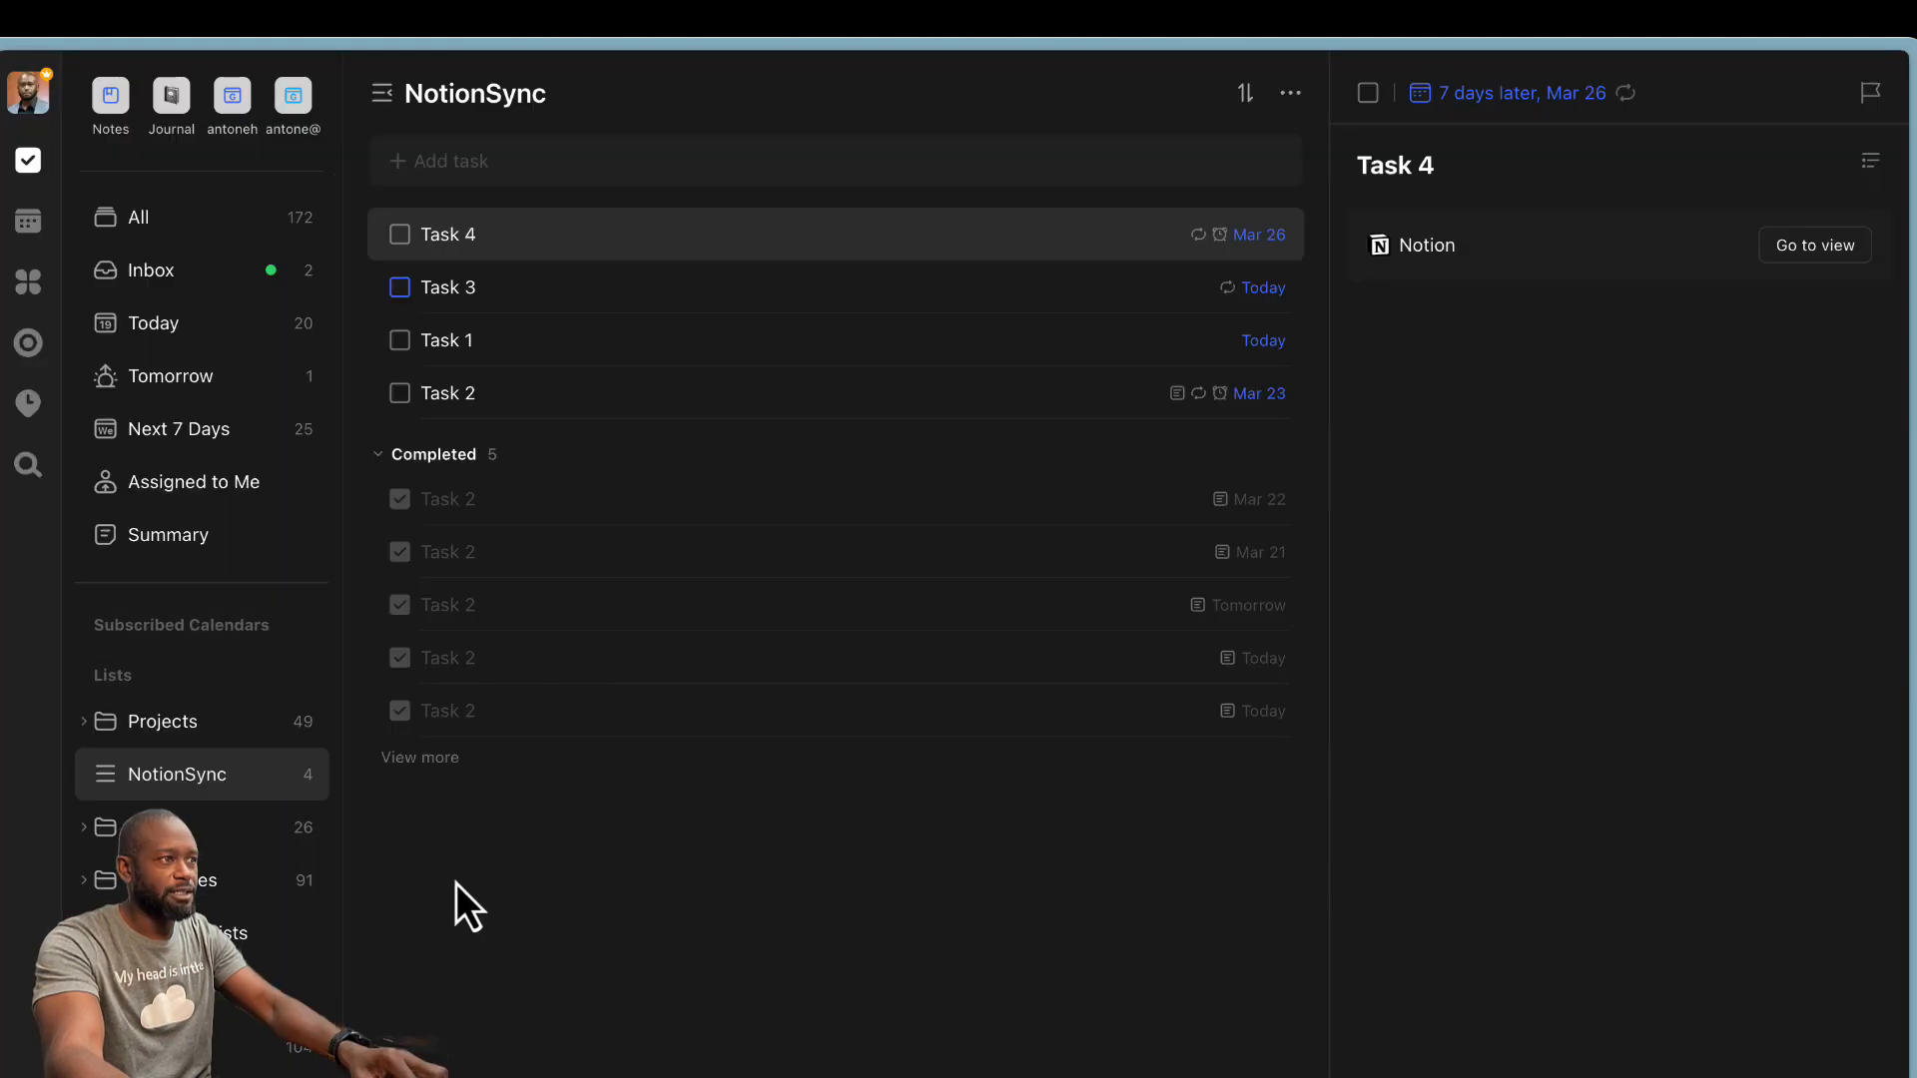